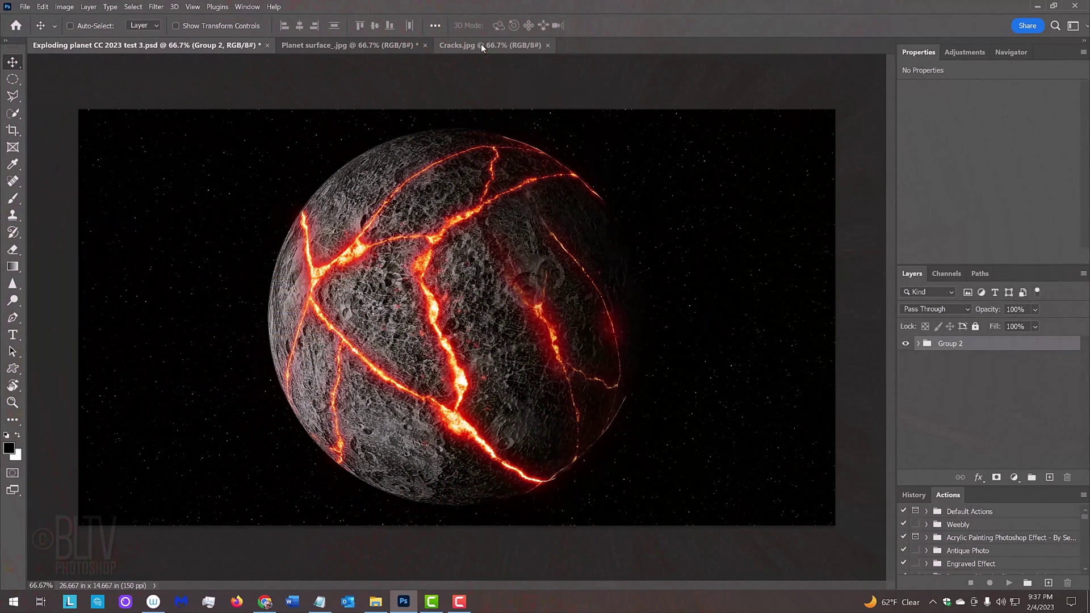
Step: Look at the Cracks.jpg document, then return to the Planet surface_.jpg document
{"action": "left_click", "coordinate": [482, 45]}
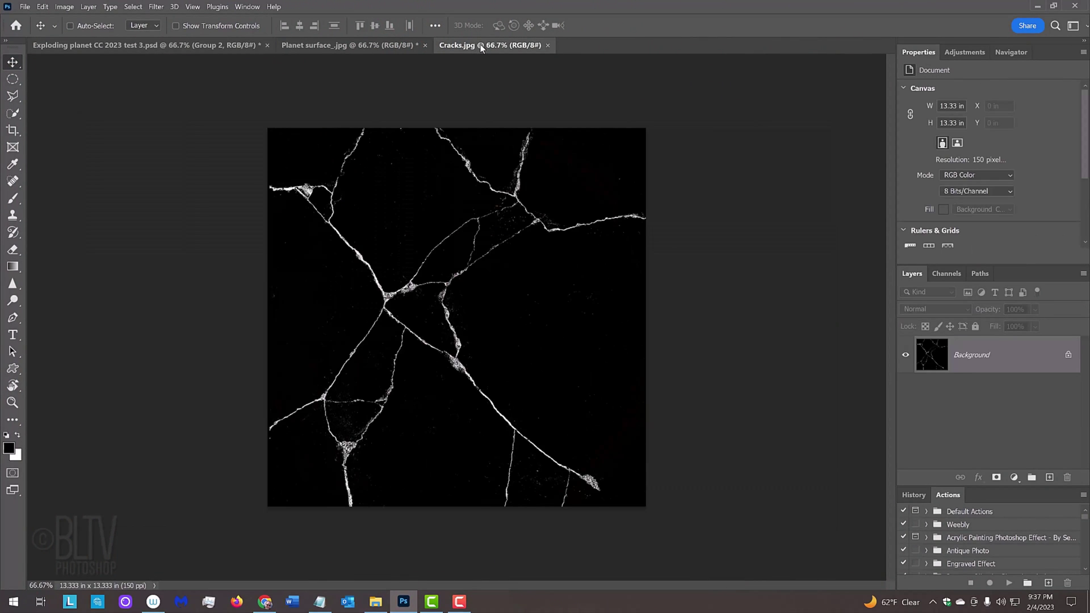
{"action": "left_click", "coordinate": [344, 48]}
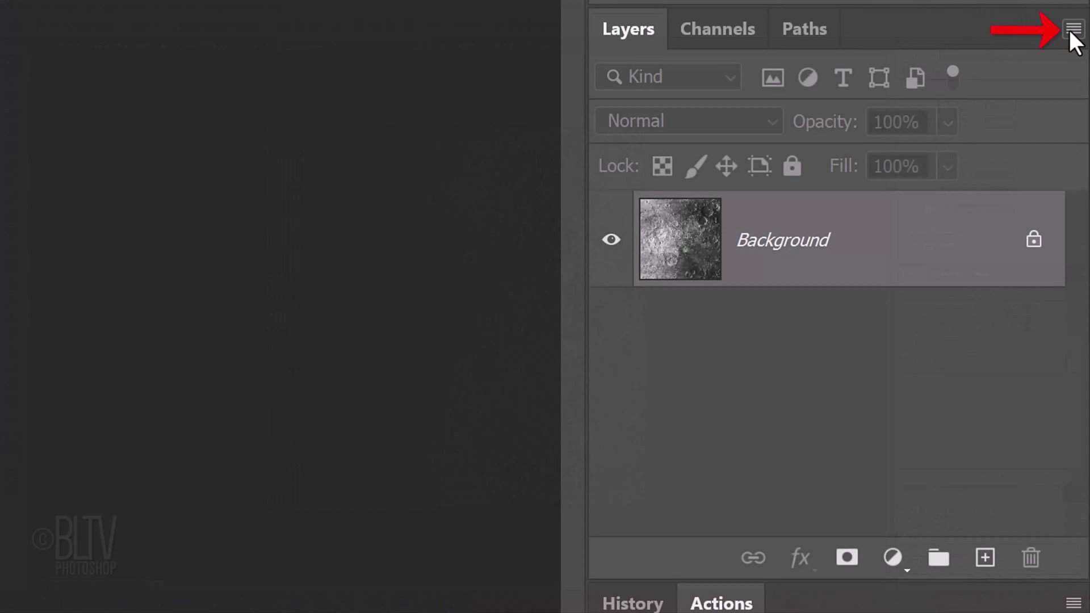
Step: Convert the planet surface Background layer into a smart object named Layer 0
{"action": "left_click", "coordinate": [1071, 30]}
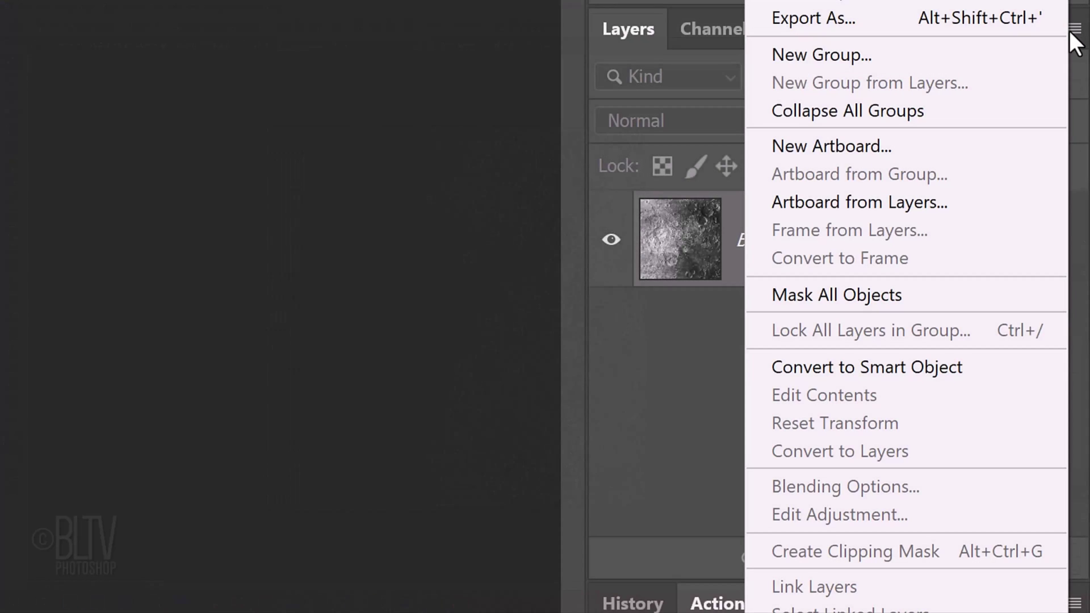
{"action": "left_click", "coordinate": [839, 366]}
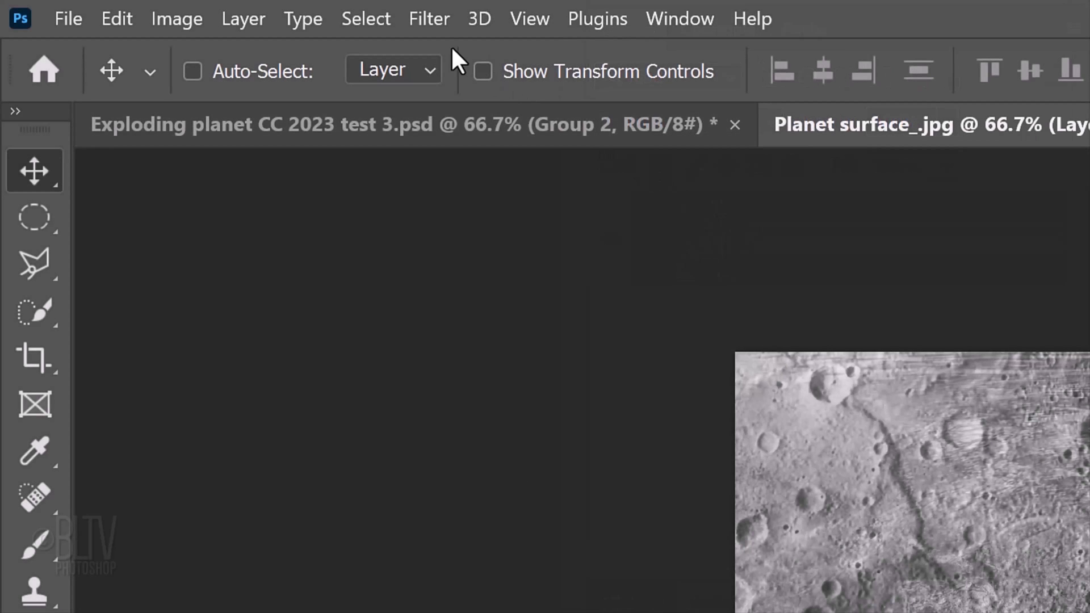
{"action": "left_click", "coordinate": [432, 20]}
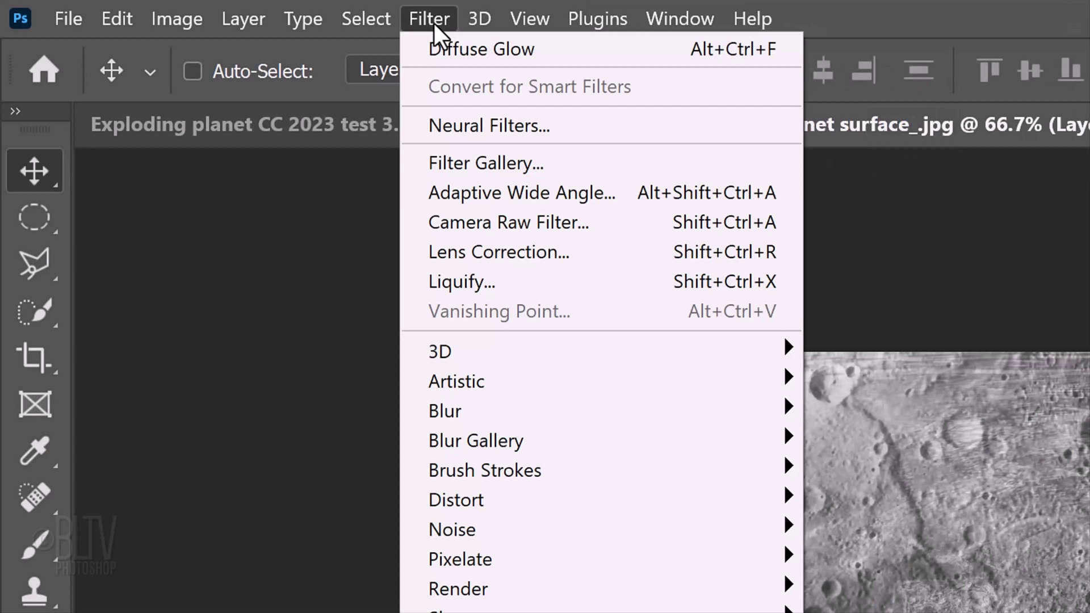
Step: Apply Spherize at 100% Amount to the crater texture twice
{"action": "mouse_move", "coordinate": [451, 499]}
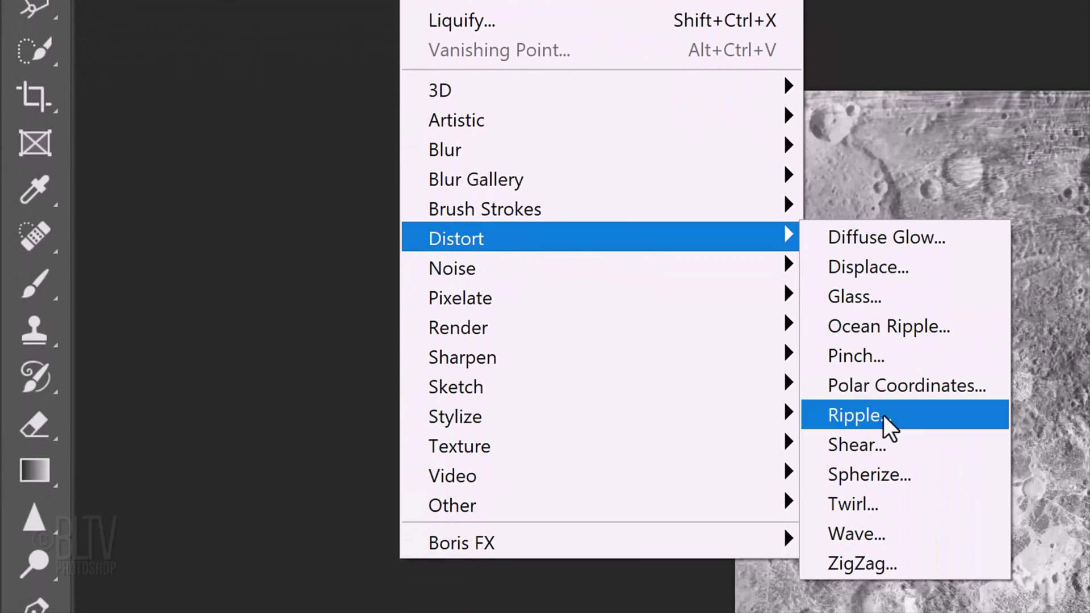
{"action": "left_click", "coordinate": [872, 476]}
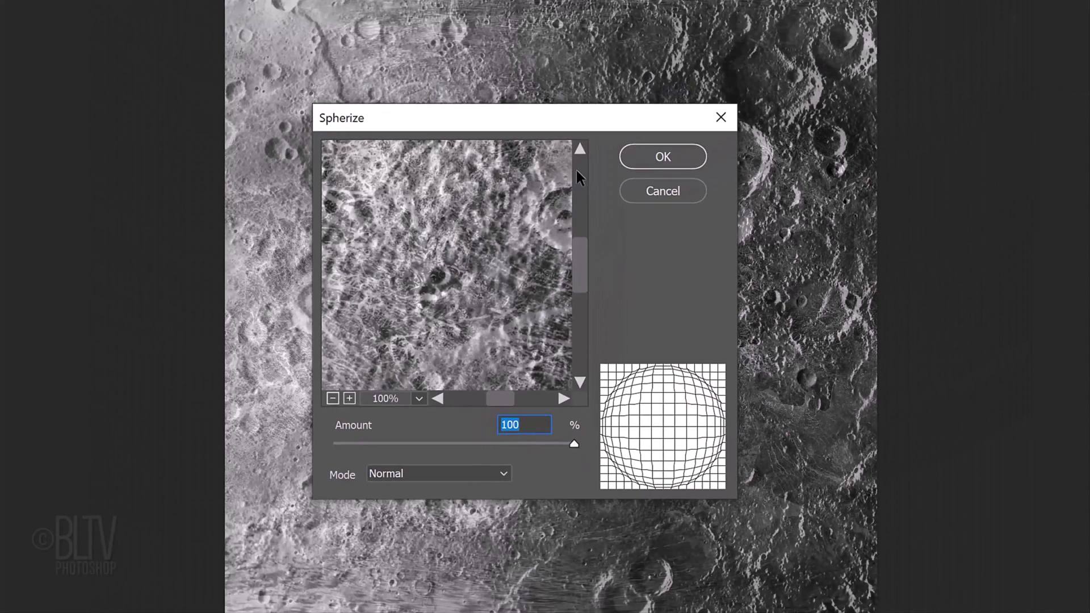
{"action": "left_click", "coordinate": [657, 164]}
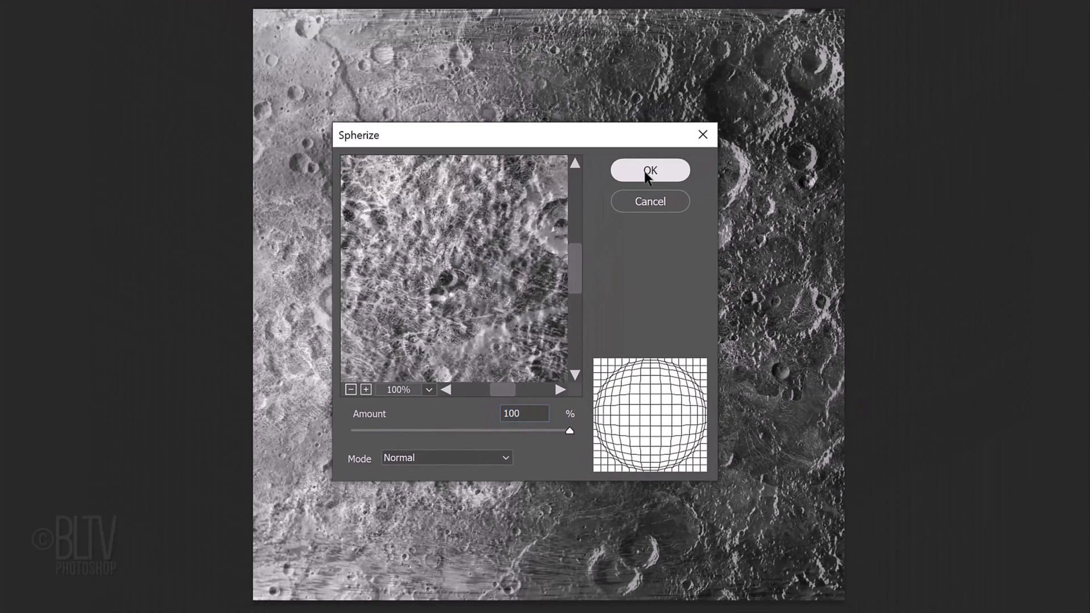
{"action": "key", "text": "Return"}
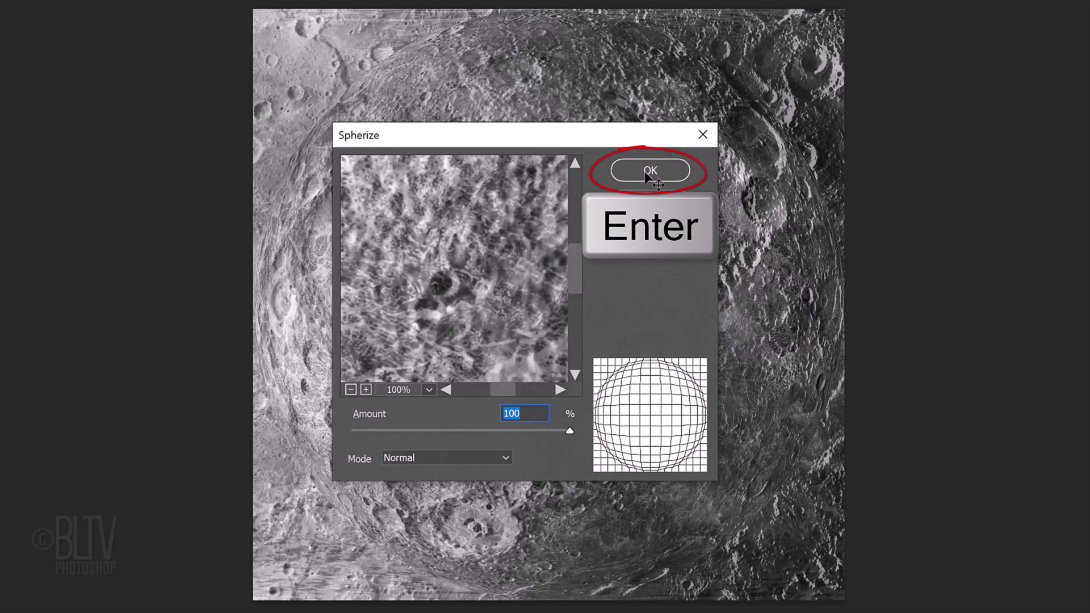
{"action": "key", "text": "Return"}
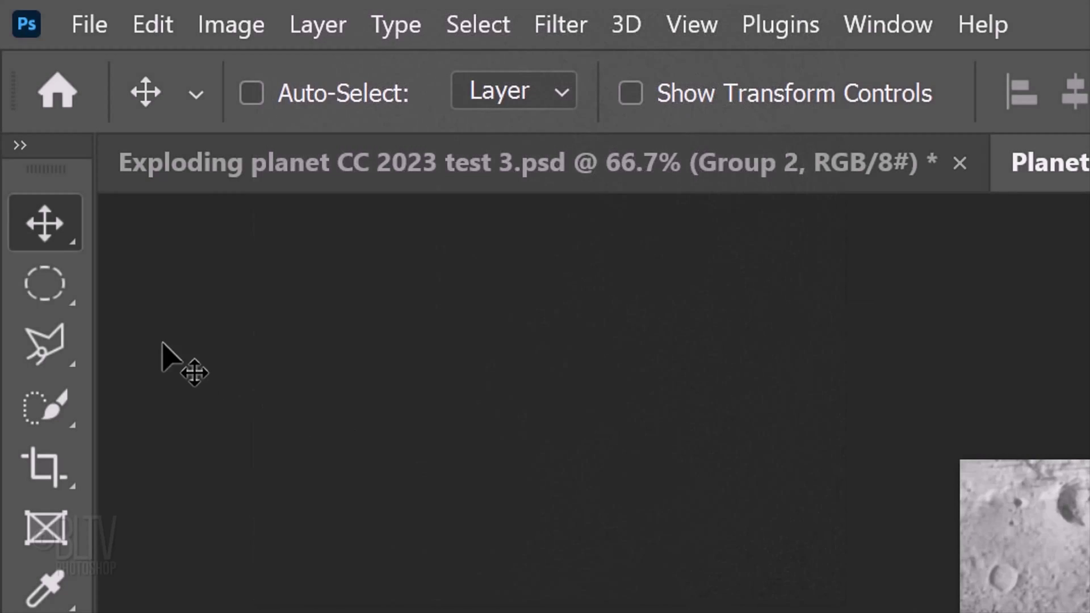
Step: Draw a circular selection around the globe and add a layer mask from it
{"action": "left_click_drag", "start_coordinate": [44, 288], "coordinate": [267, 335]}
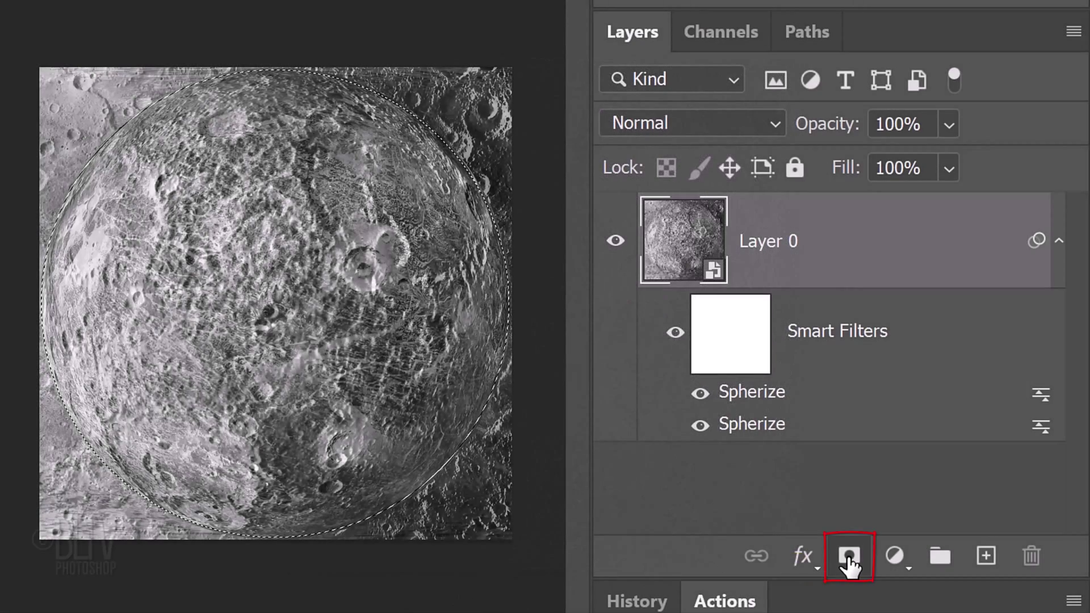
{"action": "left_click", "coordinate": [850, 559]}
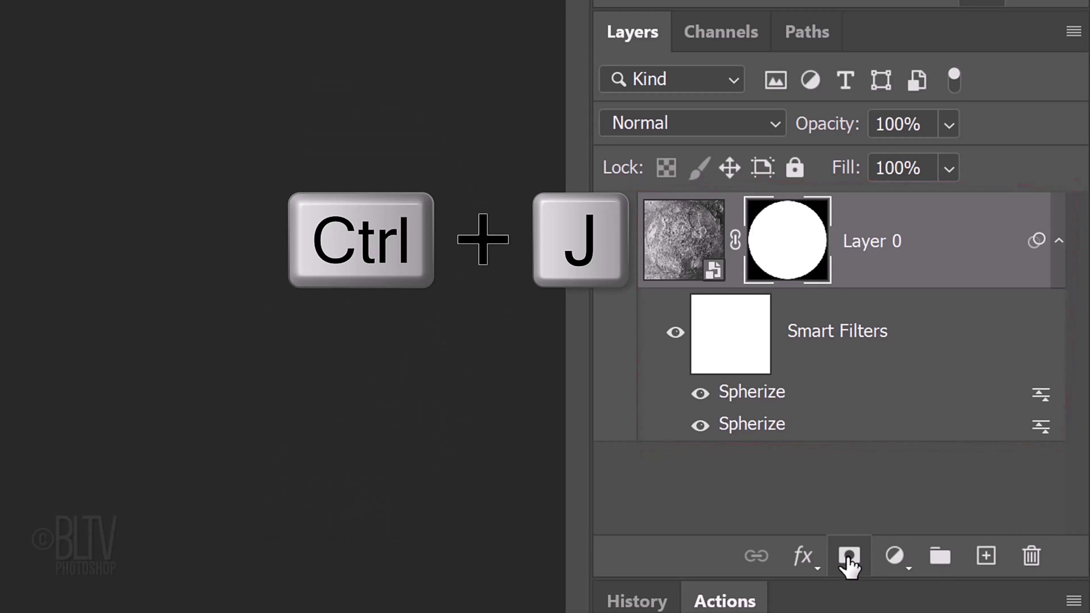
Step: Duplicate Layer 0 with Ctrl+J and give the copy a High Pass filter at 2.0 pixels
{"action": "key", "text": "ctrl+j"}
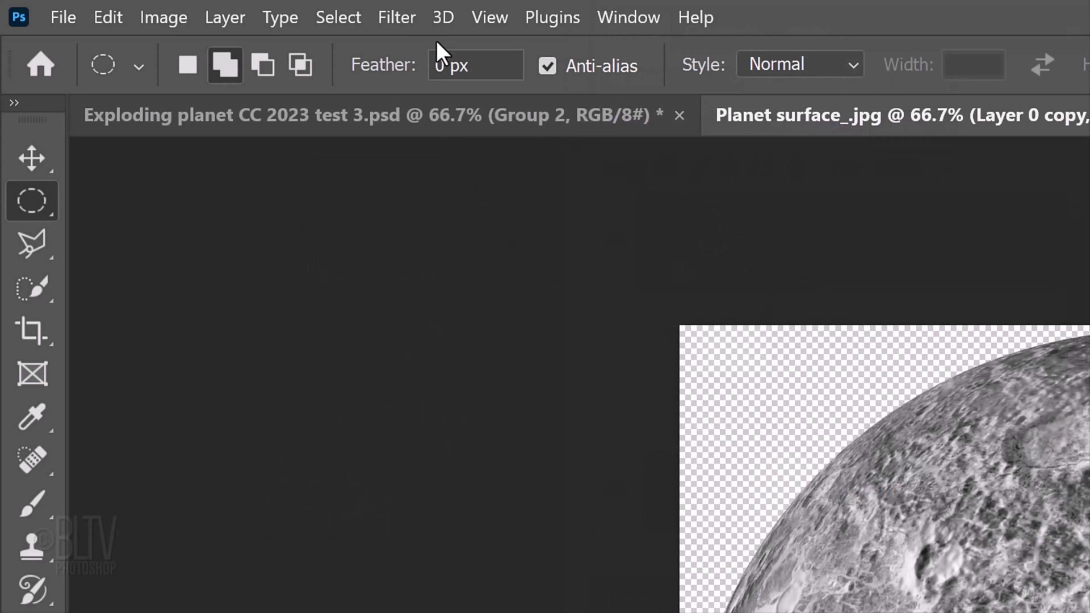
{"action": "left_click", "coordinate": [404, 18]}
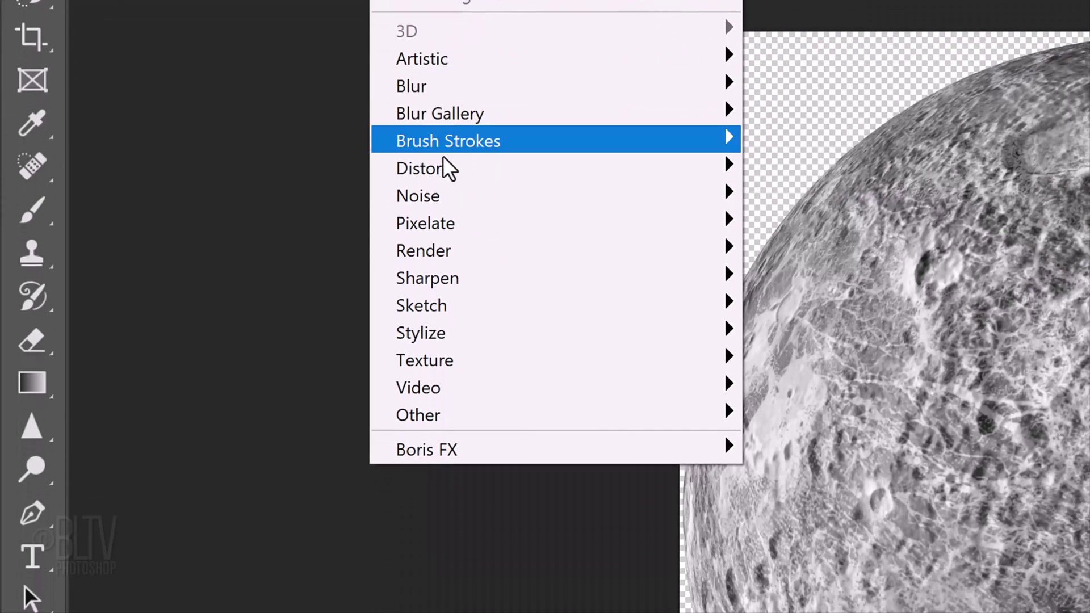
{"action": "mouse_move", "coordinate": [426, 415]}
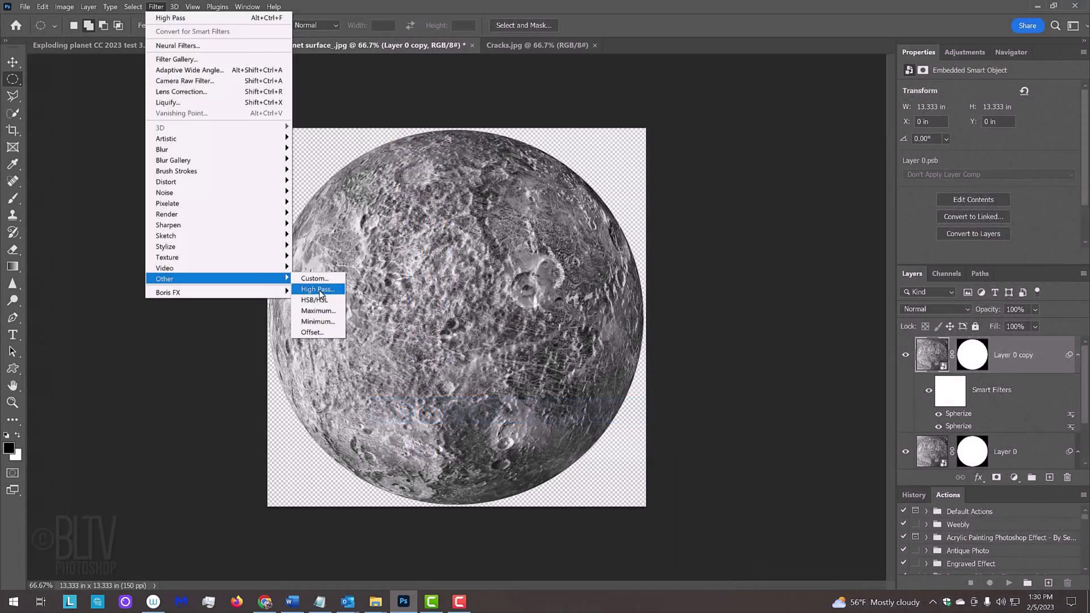
{"action": "left_click", "coordinate": [813, 438]}
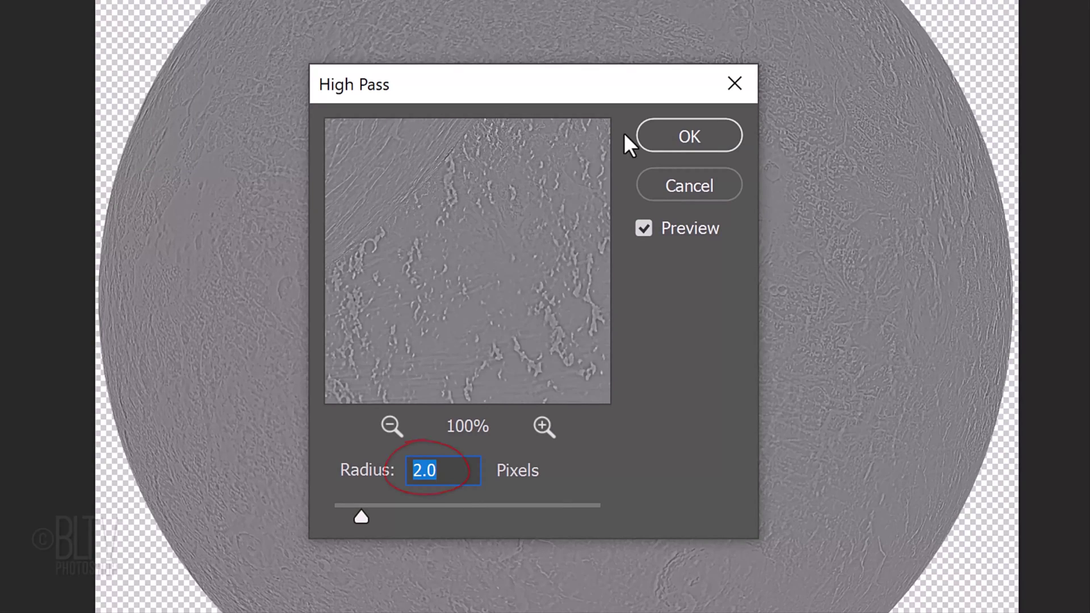
{"action": "left_click", "coordinate": [687, 140]}
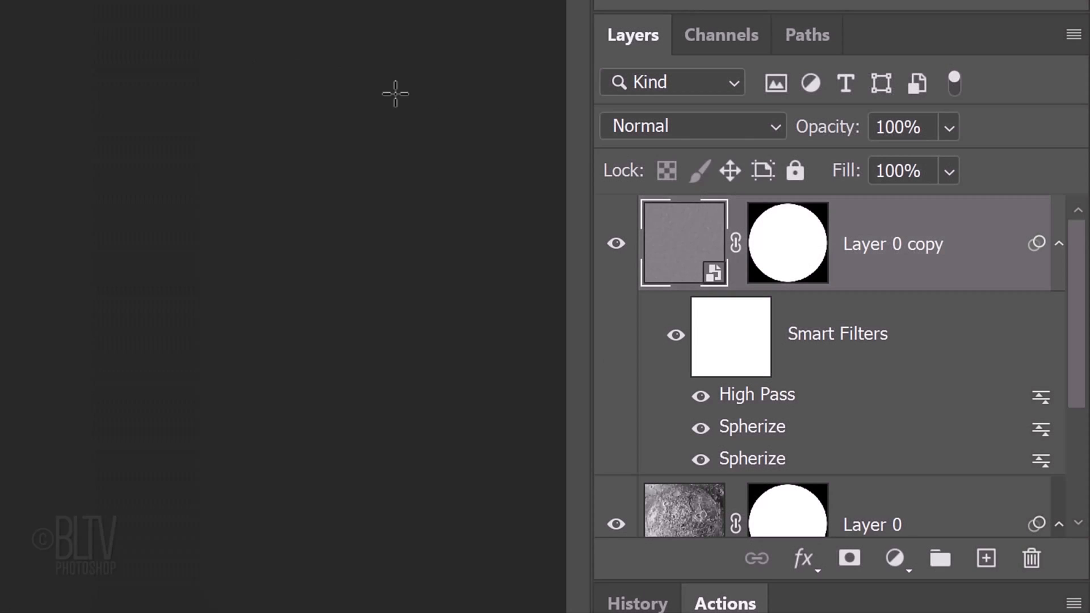
Step: Set Layer 0 copy to Linear Light and toggle its visibility to compare the sharpening
{"action": "left_click", "coordinate": [774, 126]}
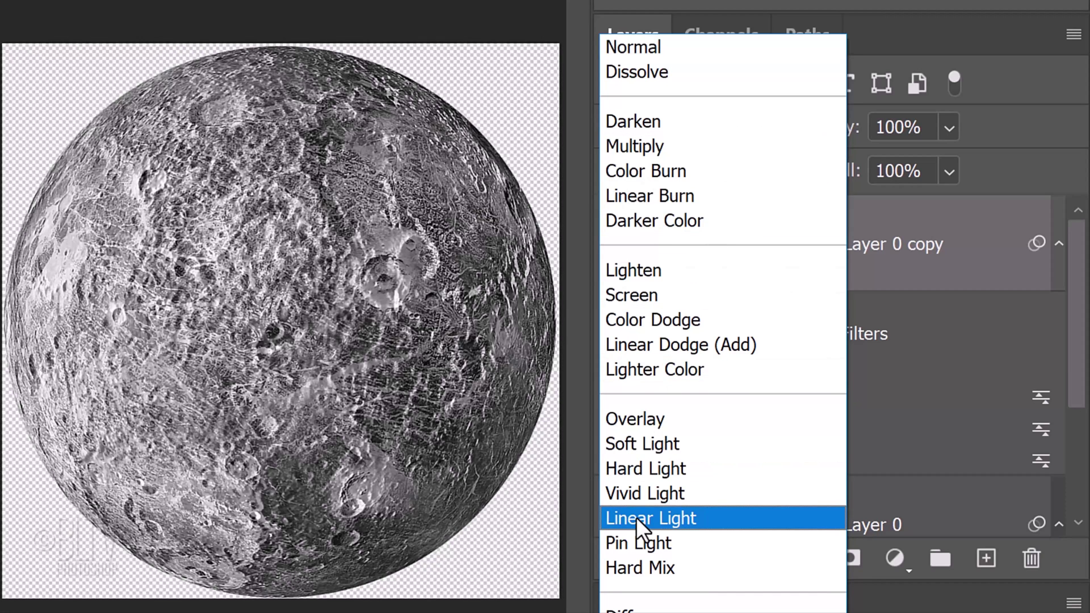
{"action": "left_click", "coordinate": [636, 517]}
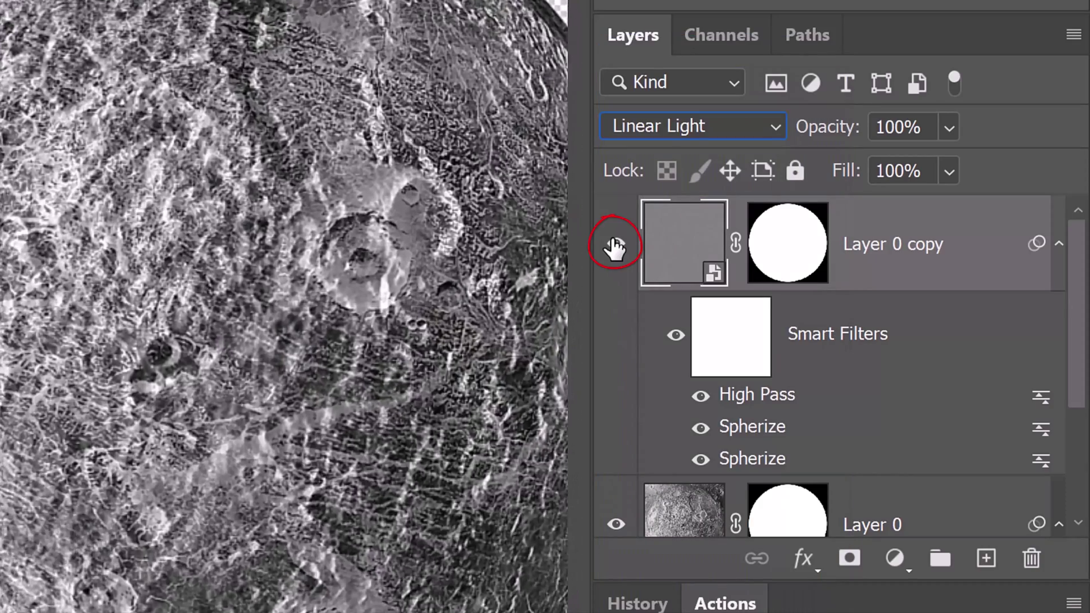
{"action": "left_click", "coordinate": [614, 246]}
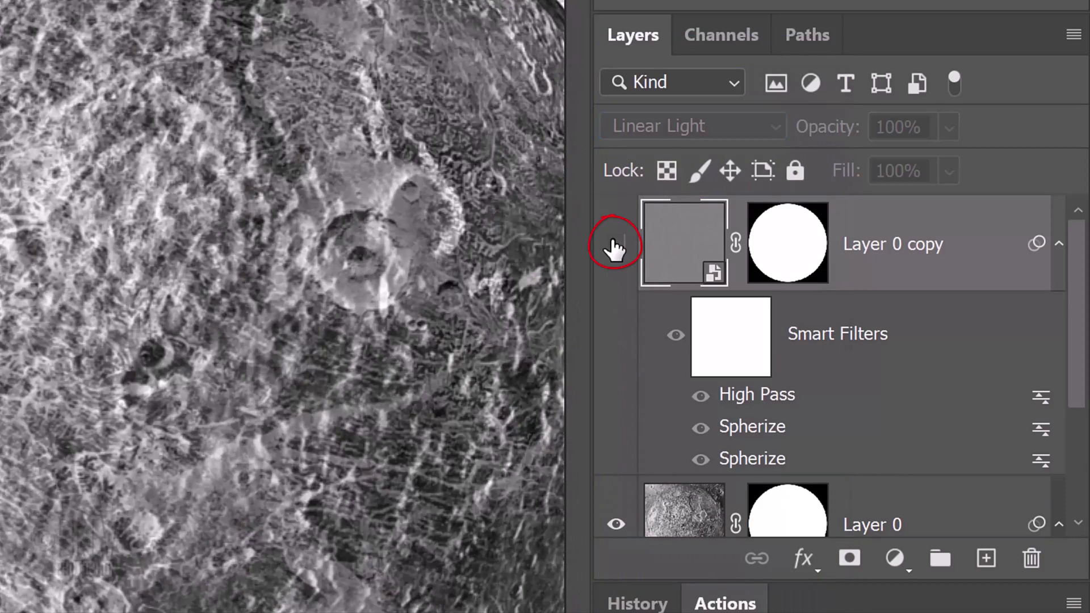
{"action": "left_click", "coordinate": [615, 247]}
{"action": "left_click", "coordinate": [614, 248]}
{"action": "left_click", "coordinate": [614, 248]}
{"action": "key", "text": "ctrl+0"}
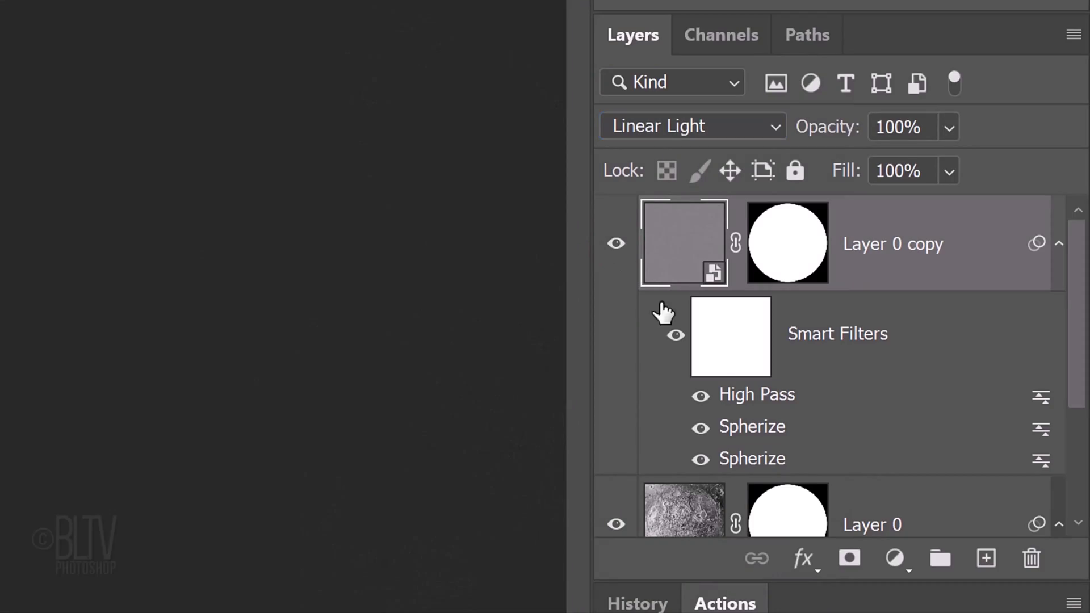
Step: Add a Levels adjustment layer with the output white value set to 200
{"action": "left_click", "coordinate": [895, 561]}
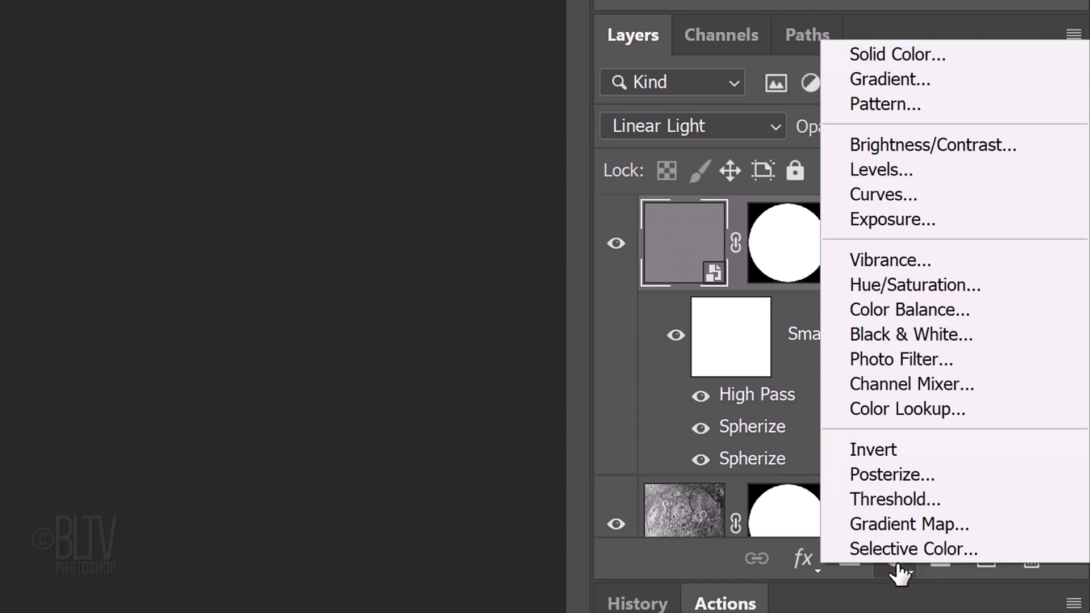
{"action": "left_click", "coordinate": [872, 169]}
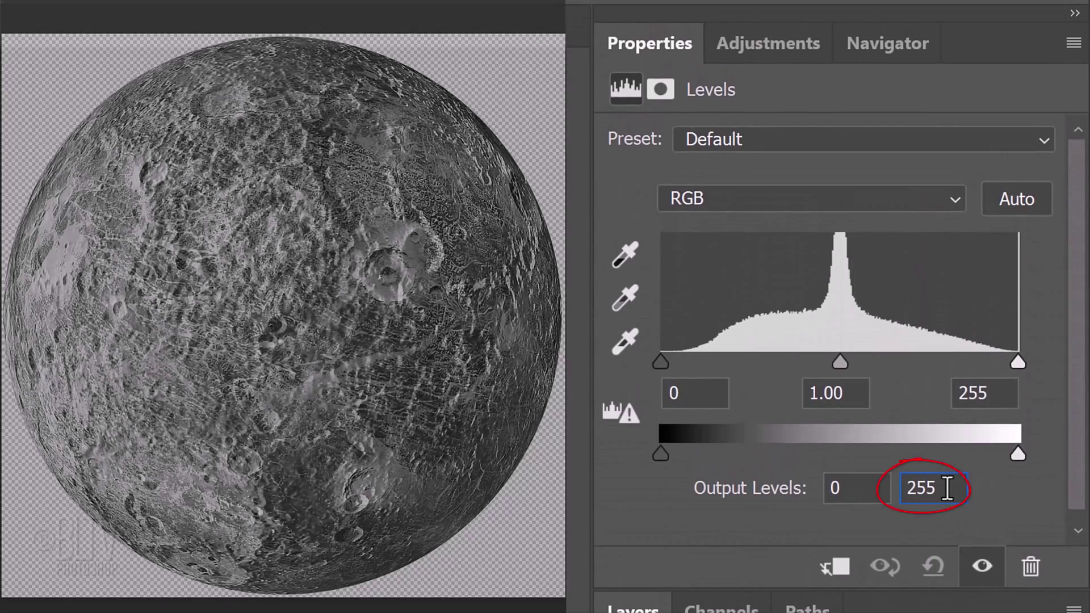
{"action": "double_click", "coordinate": [947, 488]}
{"action": "type", "text": "200"}
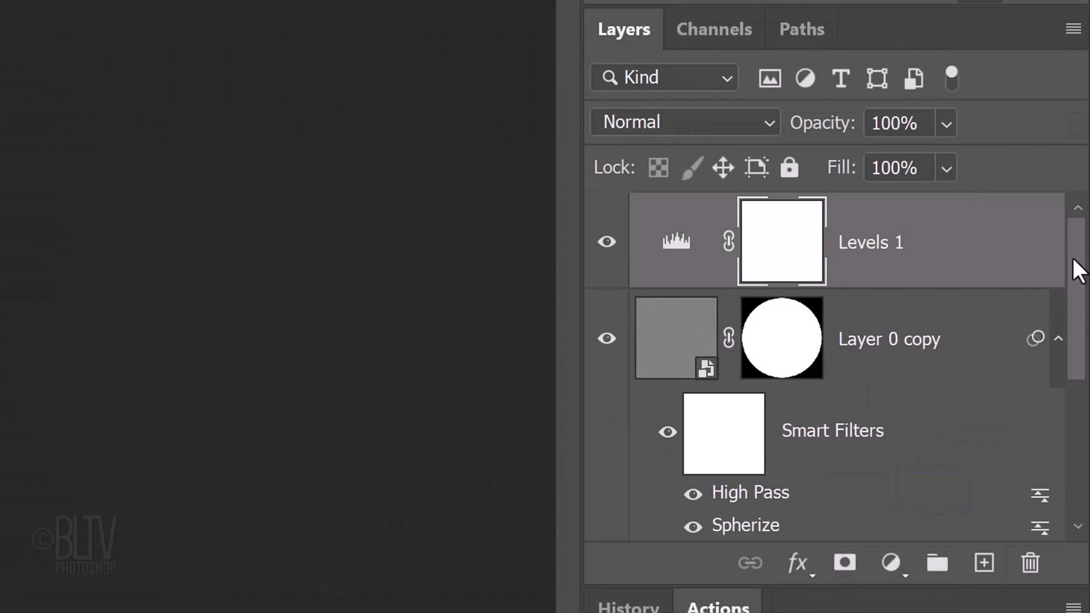
{"action": "scroll", "coordinate": [1061, 398], "scroll_direction": "down", "scroll_amount": 5}
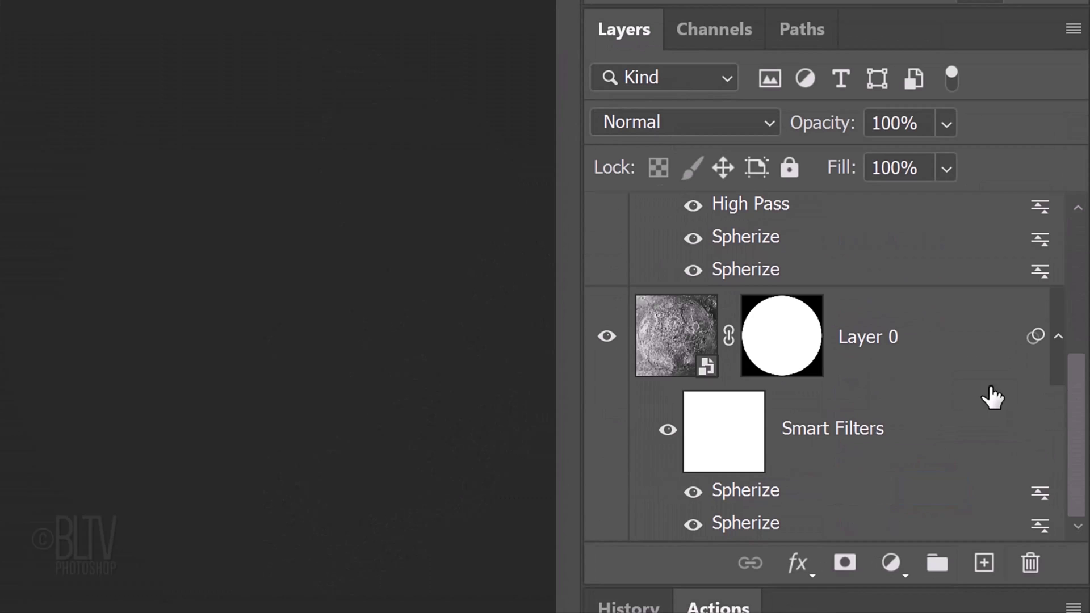
Step: Combine Levels 1 and all layers down to Layer 0 into one smart object
{"action": "left_click", "coordinate": [939, 357], "text": "shift"}
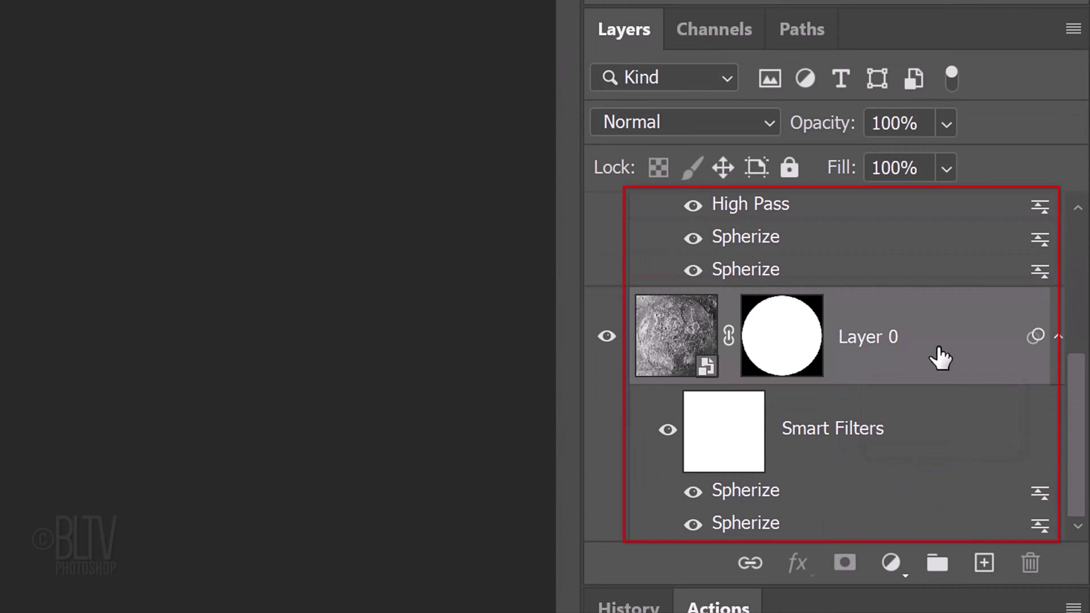
{"action": "left_click", "coordinate": [1067, 32]}
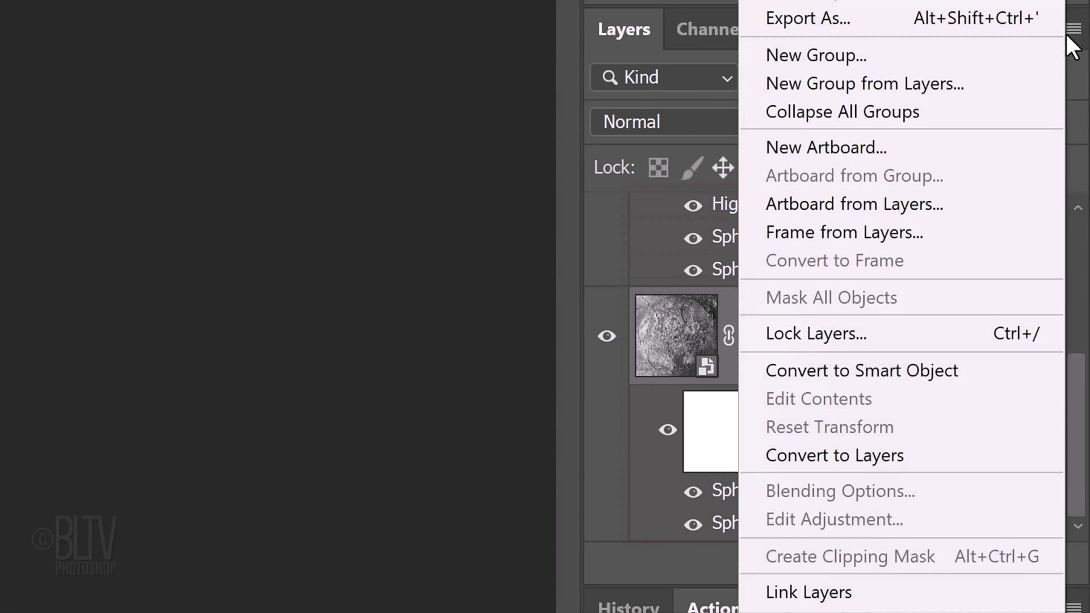
{"action": "left_click", "coordinate": [843, 369]}
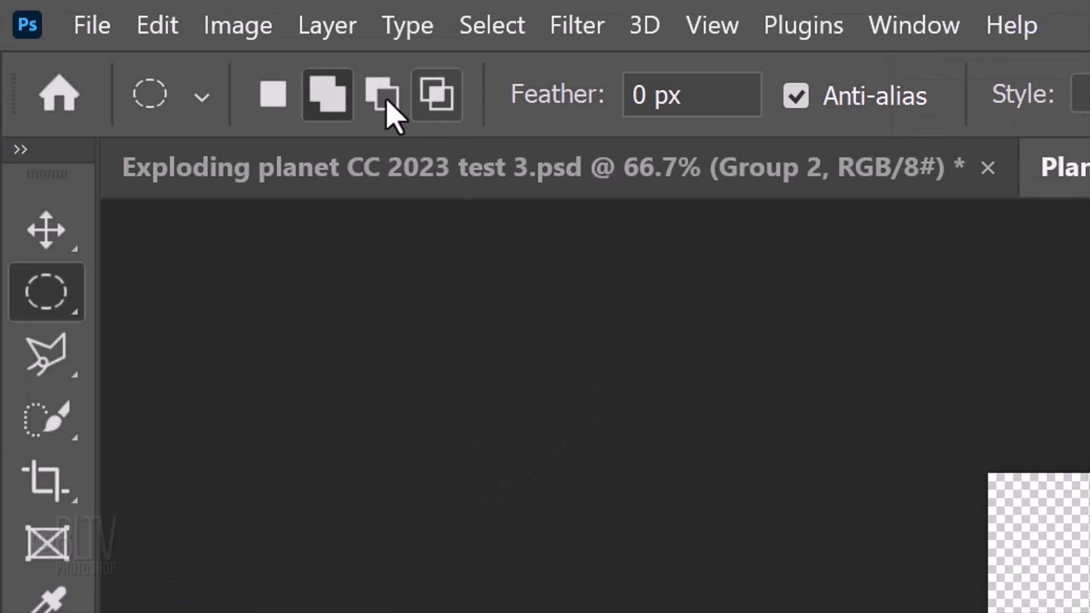
{"action": "left_click", "coordinate": [63, 8]}
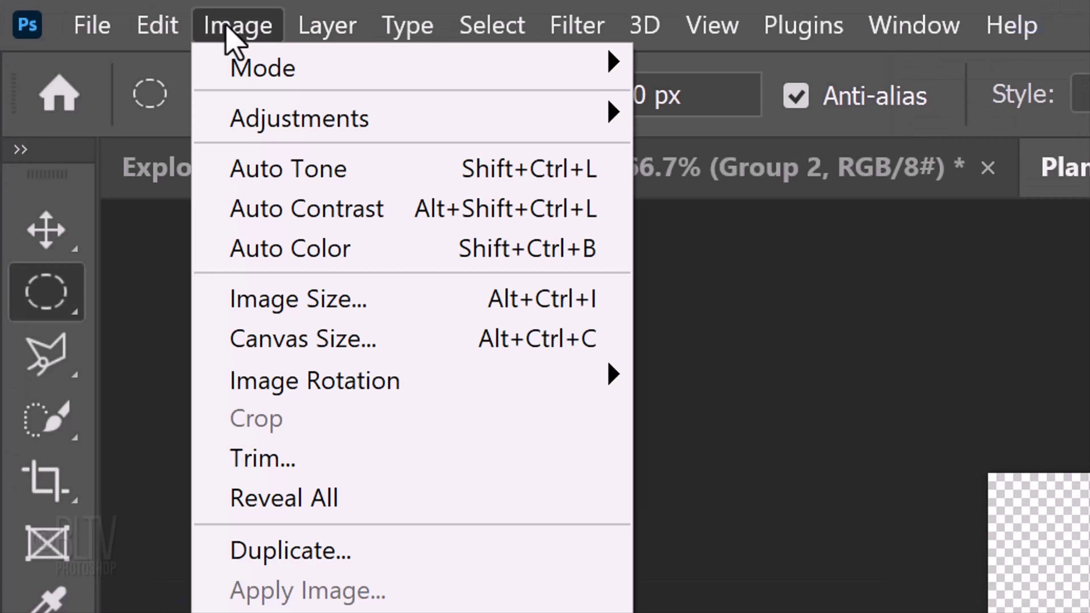
Step: Enlarge the canvas to 4000 × 2200 pixels with a centred anchor
{"action": "left_click", "coordinate": [283, 344]}
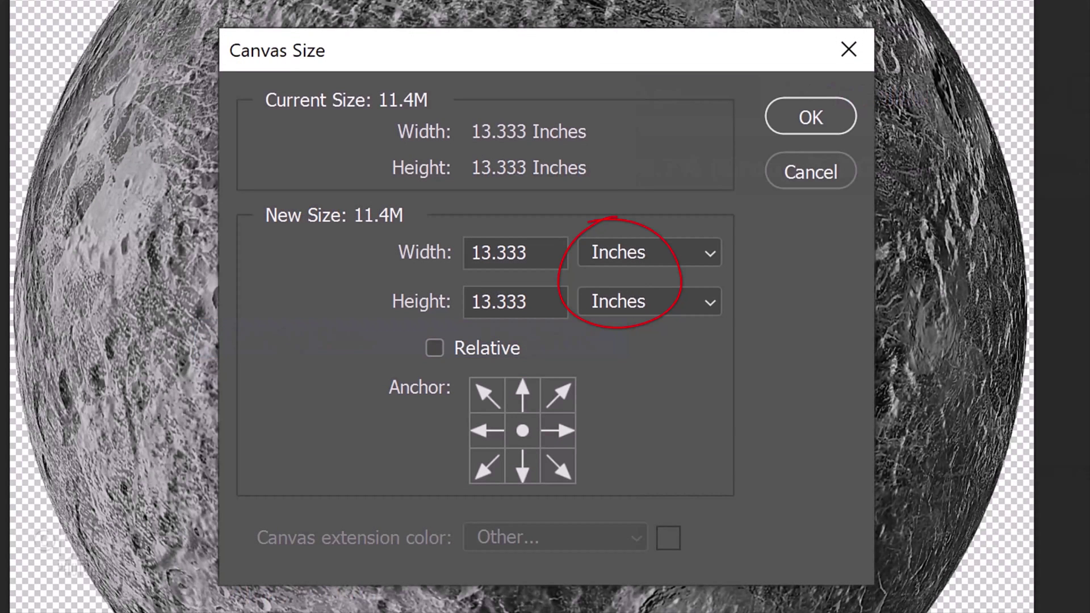
{"action": "left_click", "coordinate": [701, 253]}
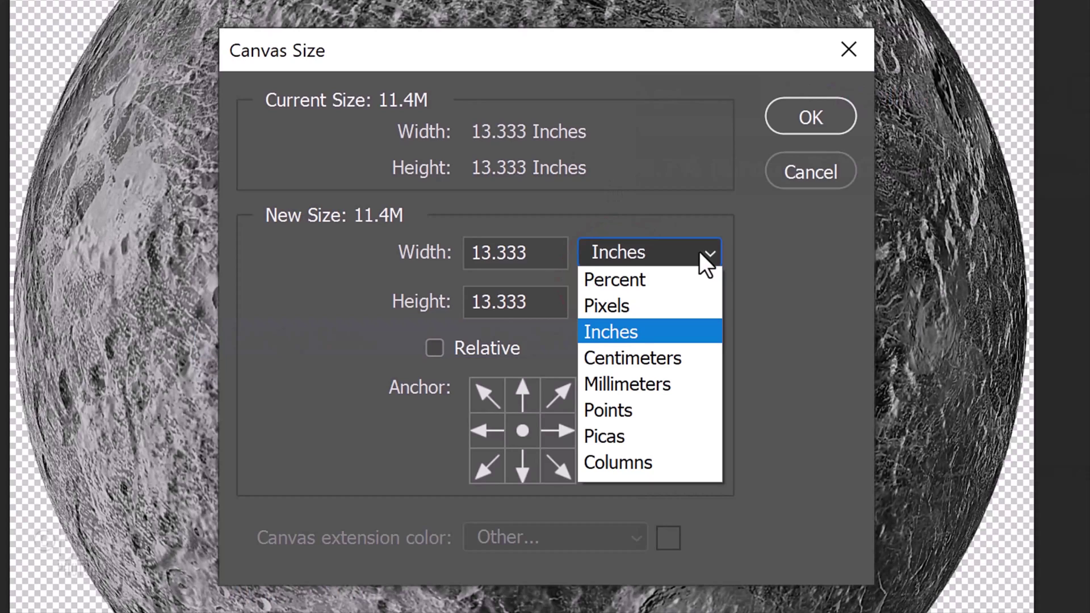
{"action": "left_click", "coordinate": [606, 305]}
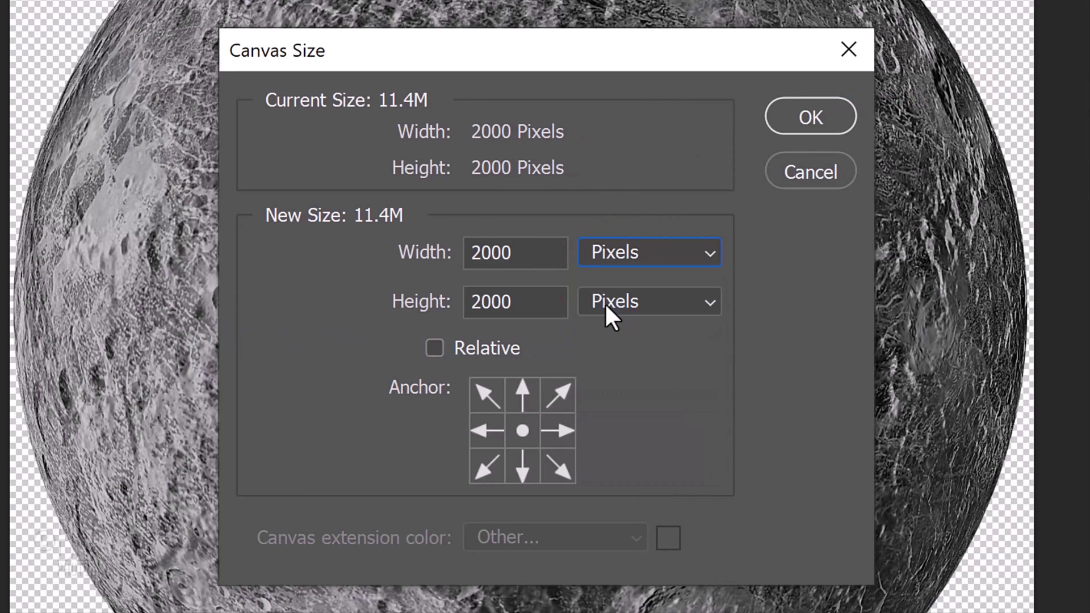
{"action": "double_click", "coordinate": [464, 252]}
{"action": "type", "text": "4000"}
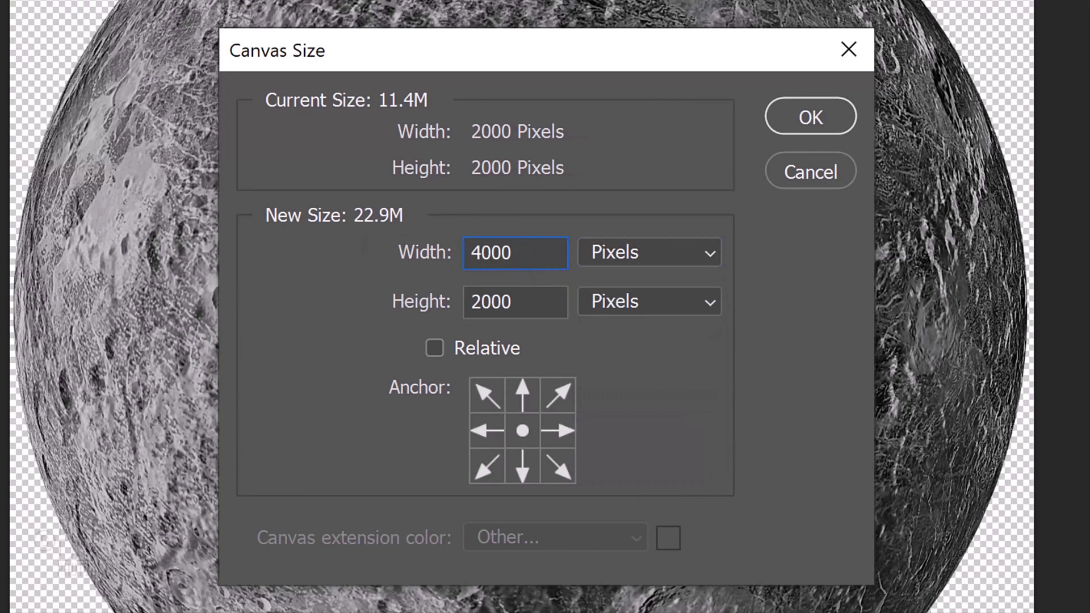
{"action": "double_click", "coordinate": [540, 304]}
{"action": "type", "text": "2200"}
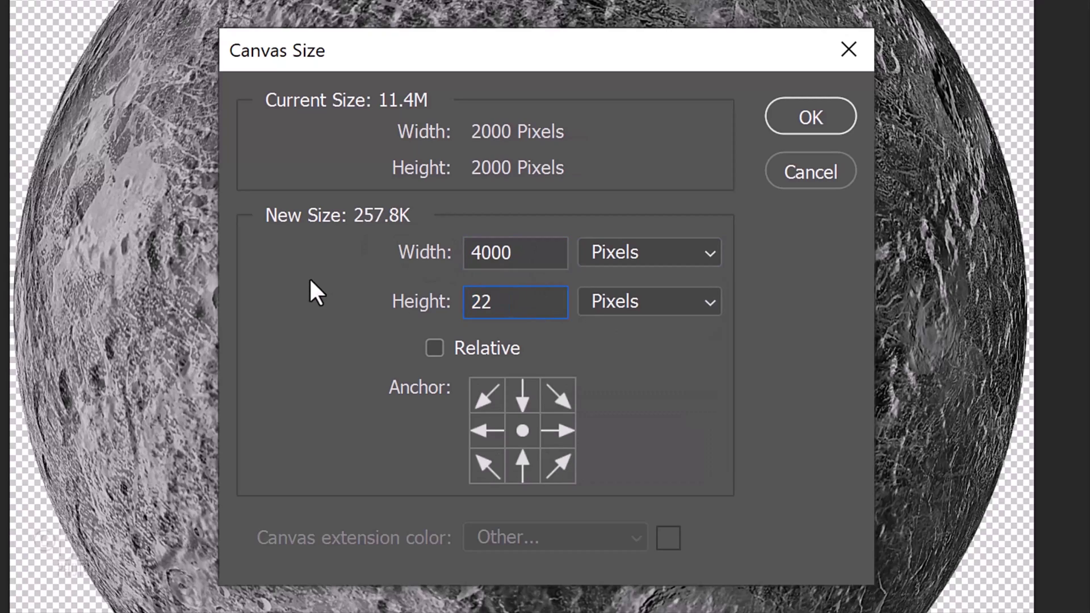
{"action": "left_click", "coordinate": [808, 121]}
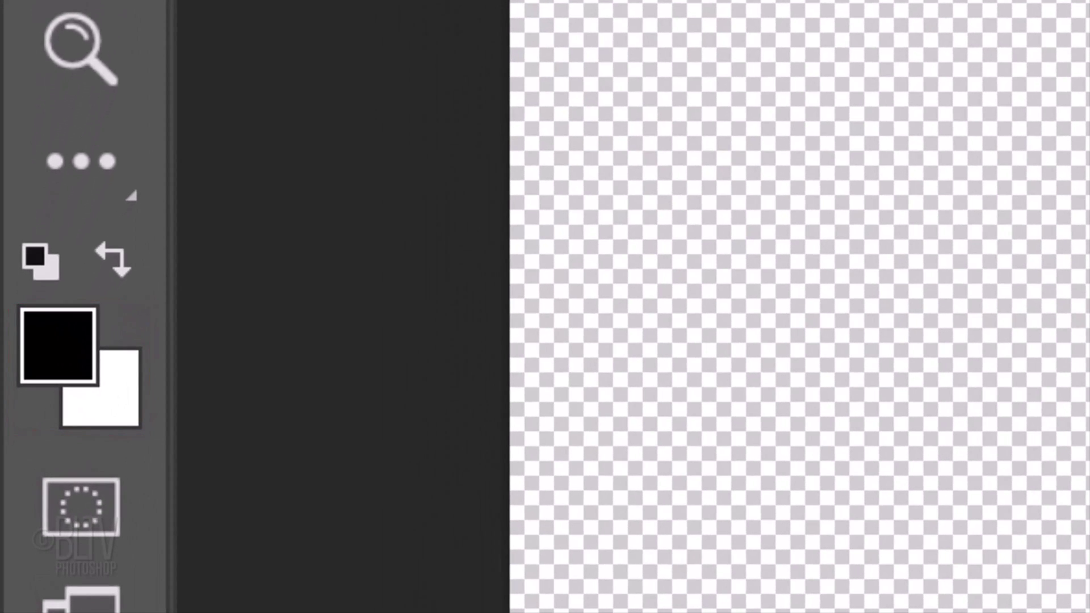
Step: Fill the new Layer 1 with black and convert it into a smart object
{"action": "key", "text": "d"}
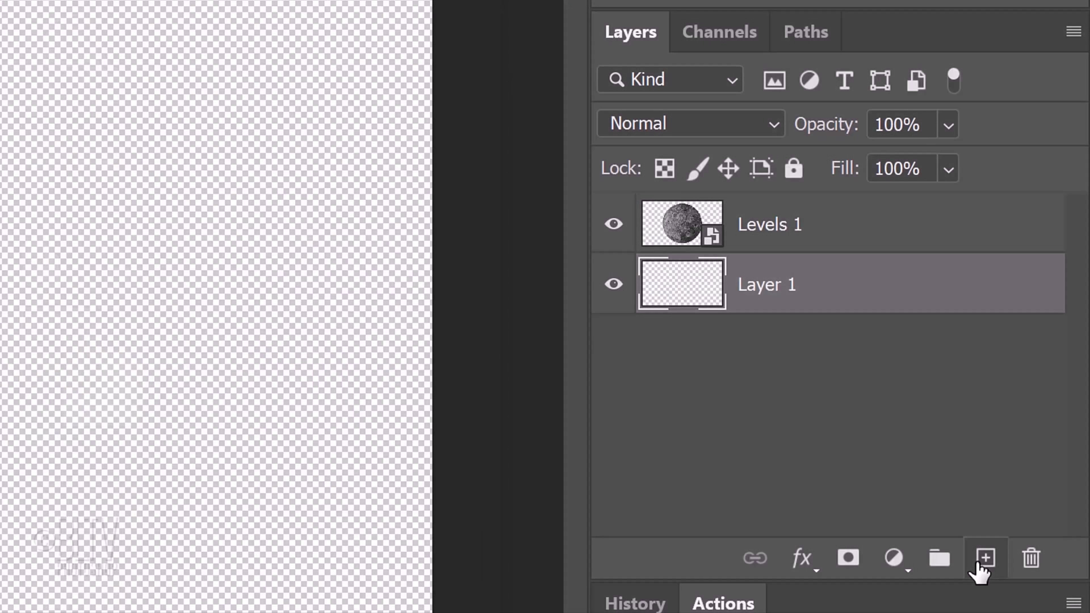
{"action": "key", "text": "alt+Delete"}
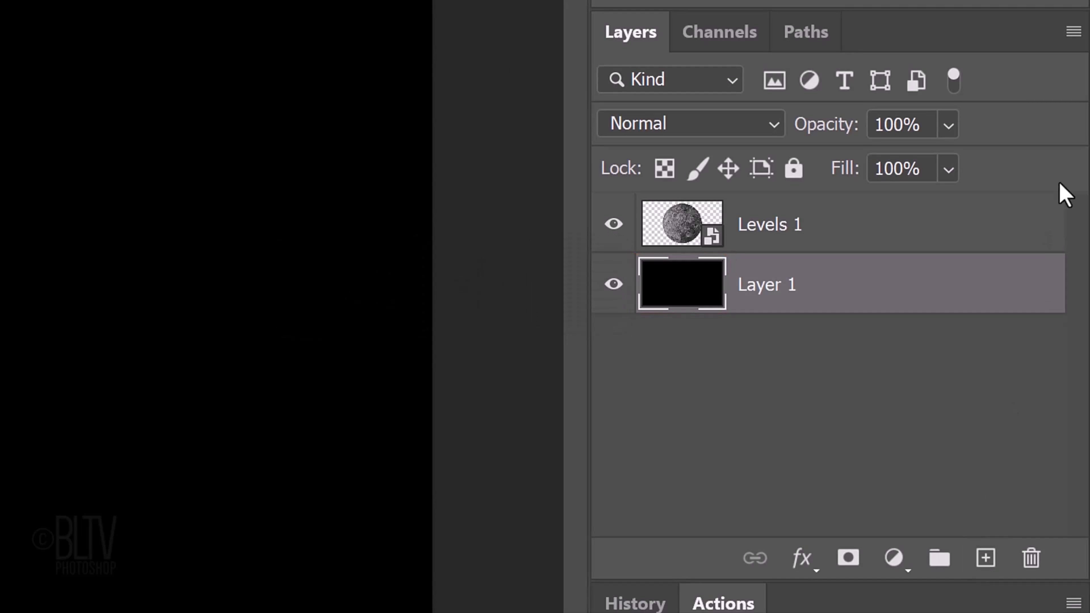
{"action": "left_click", "coordinate": [1066, 32]}
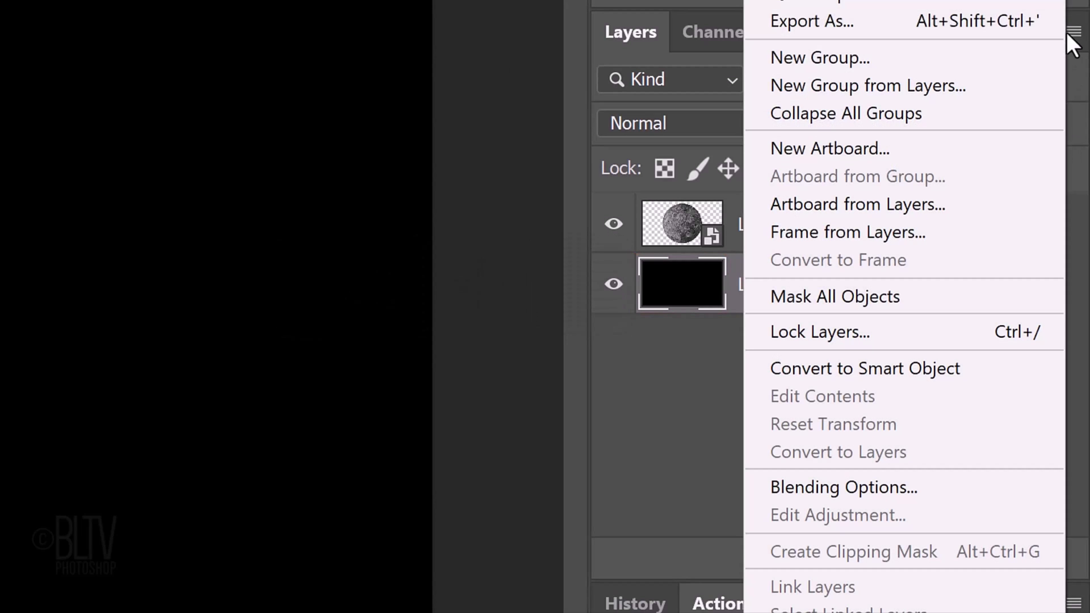
{"action": "left_click", "coordinate": [836, 367]}
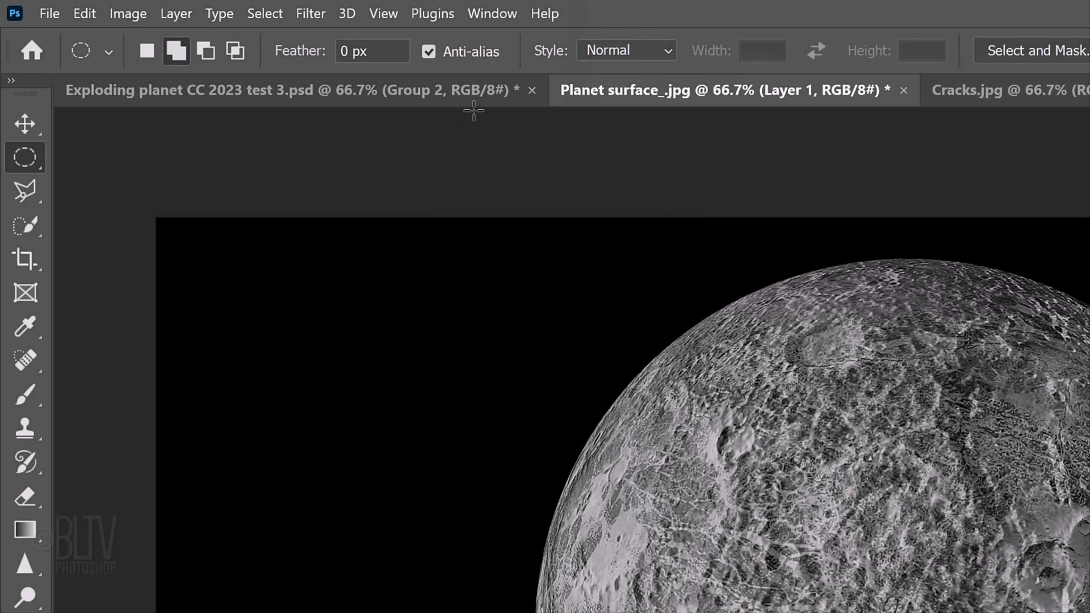
Step: Add 100% Gaussian monochromatic noise to Layer 1
{"action": "left_click", "coordinate": [310, 13]}
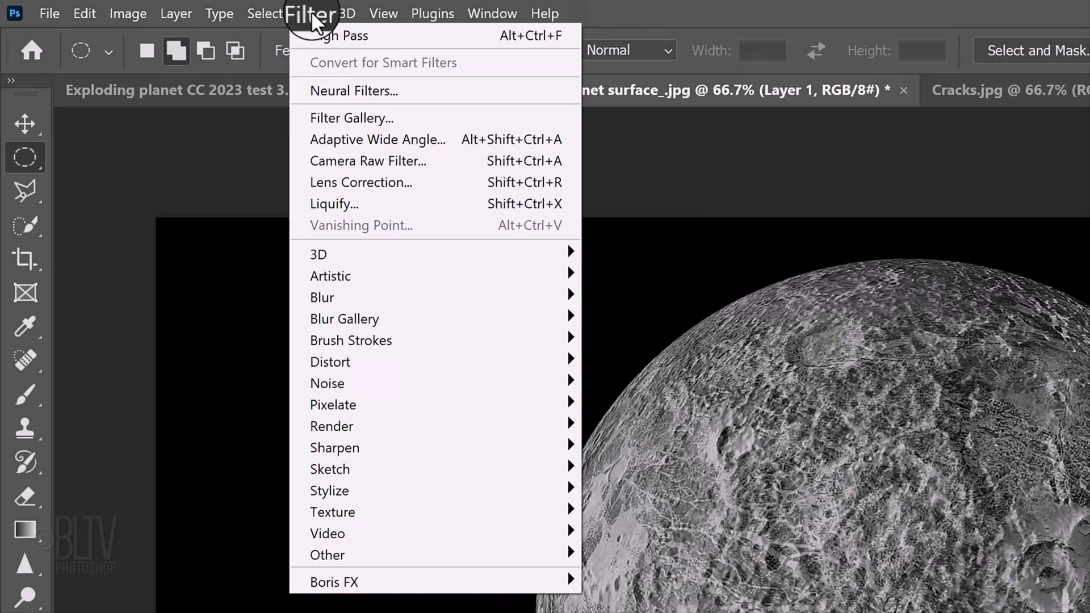
{"action": "mouse_move", "coordinate": [336, 381]}
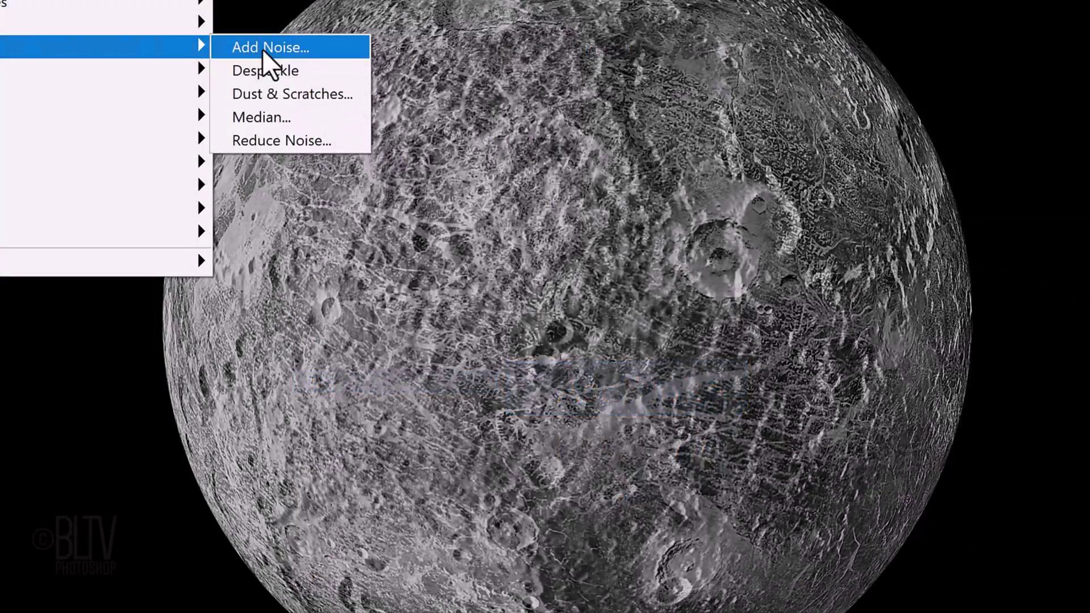
{"action": "left_click", "coordinate": [630, 386]}
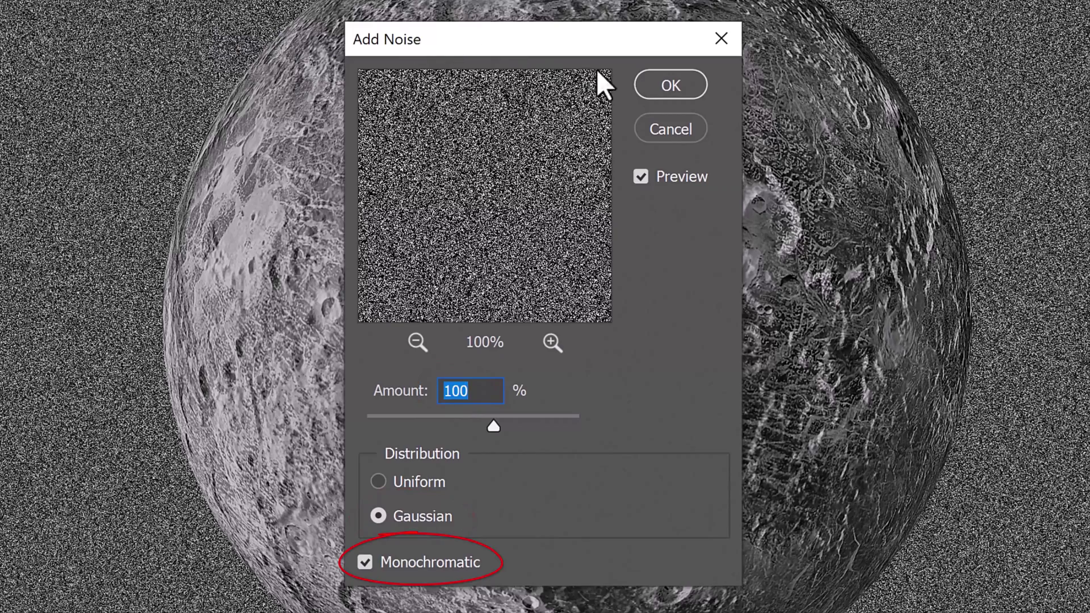
{"action": "left_click", "coordinate": [666, 87]}
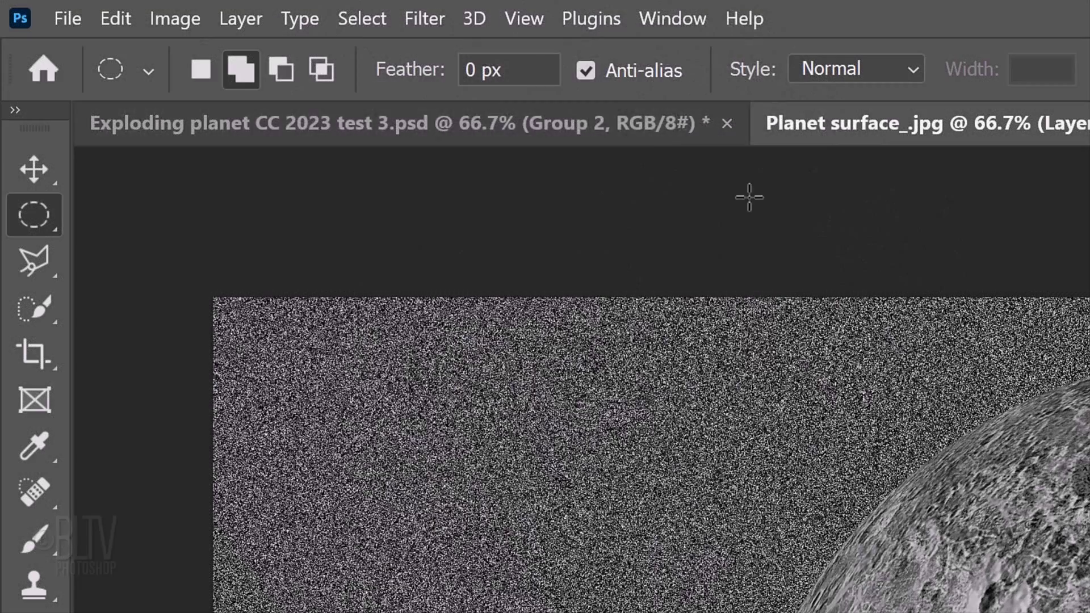
Step: Soften the noise with a 1.5 px Gaussian Blur smart filter
{"action": "left_click", "coordinate": [427, 17]}
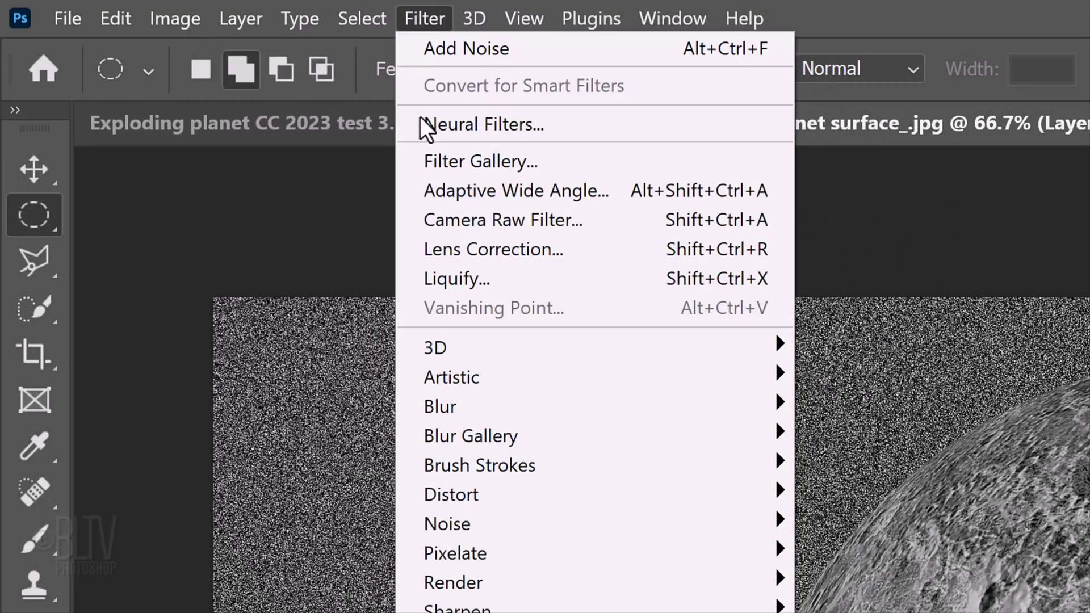
{"action": "mouse_move", "coordinate": [441, 408]}
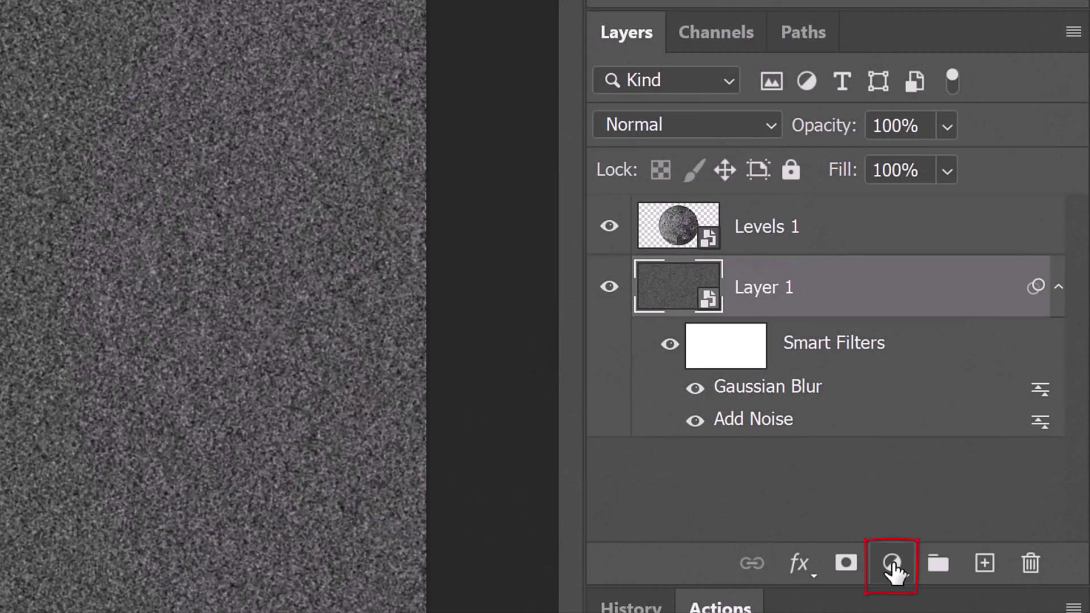
{"action": "left_click", "coordinate": [891, 563]}
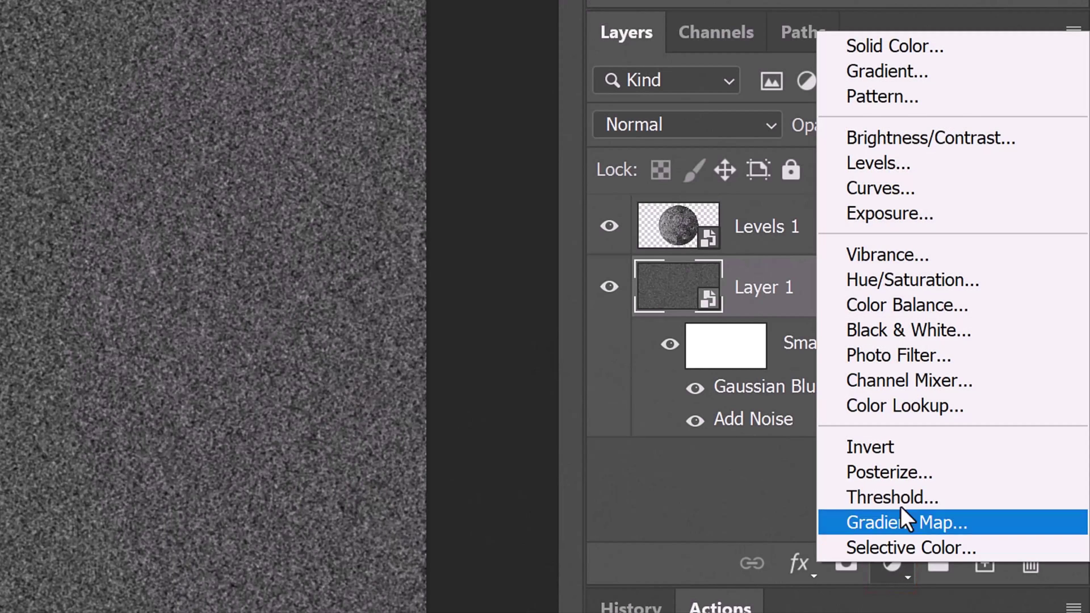
Step: Add a Levels adjustment with input black 110 and white 160 above the noise
{"action": "left_click", "coordinate": [872, 162]}
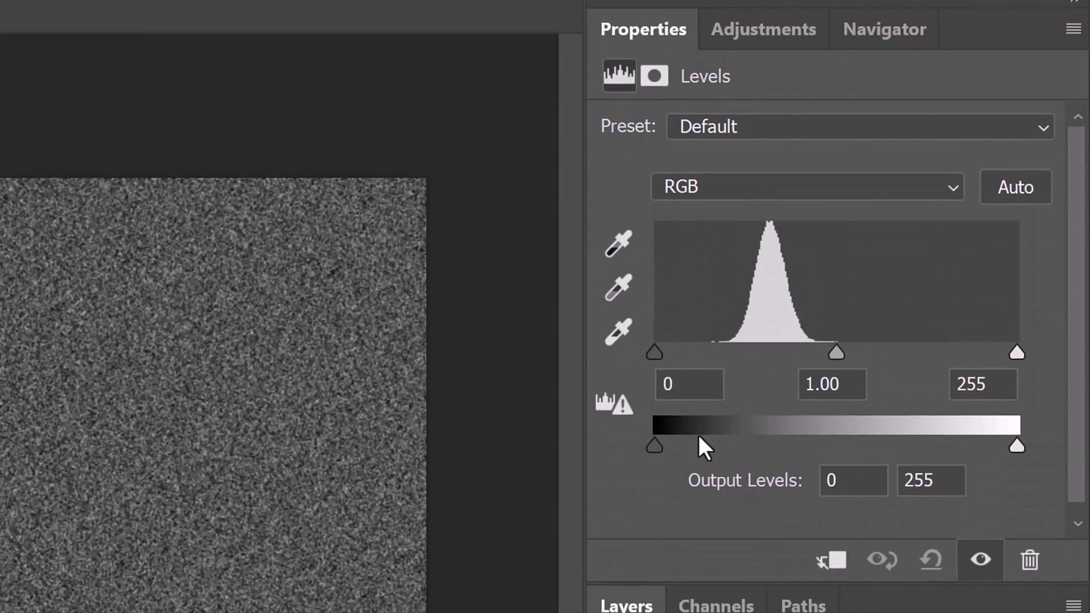
{"action": "left_click", "coordinate": [680, 383]}
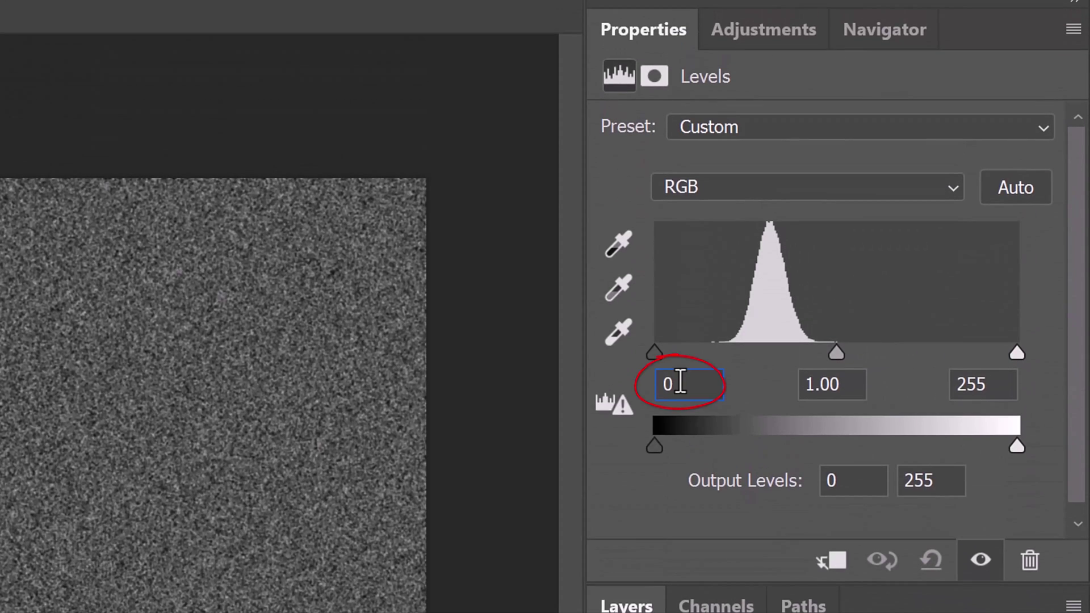
{"action": "type", "text": "110"}
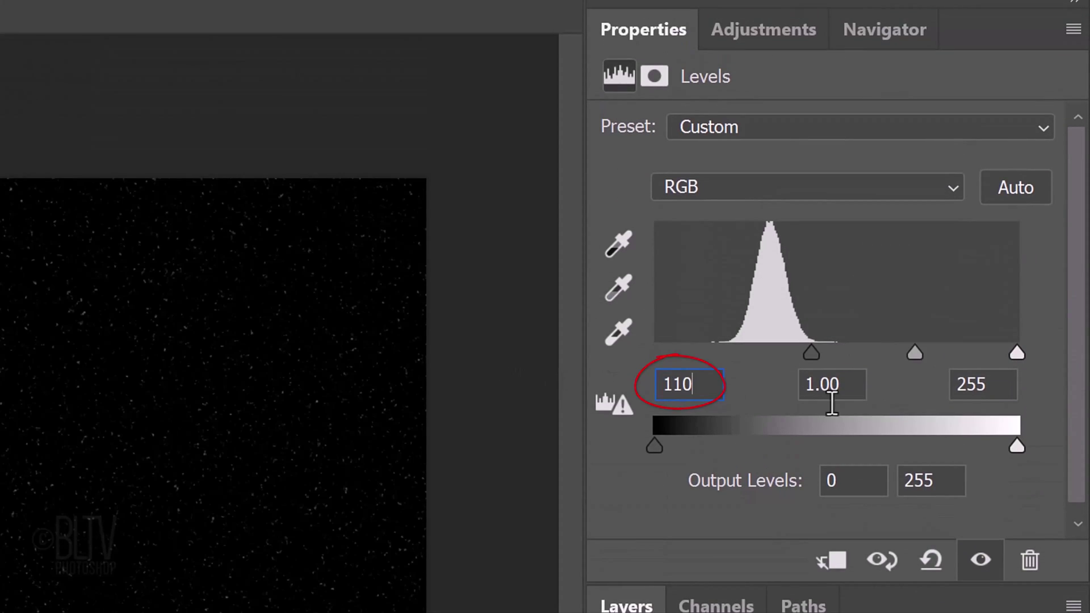
{"action": "left_click", "coordinate": [1000, 384]}
{"action": "type", "text": "160"}
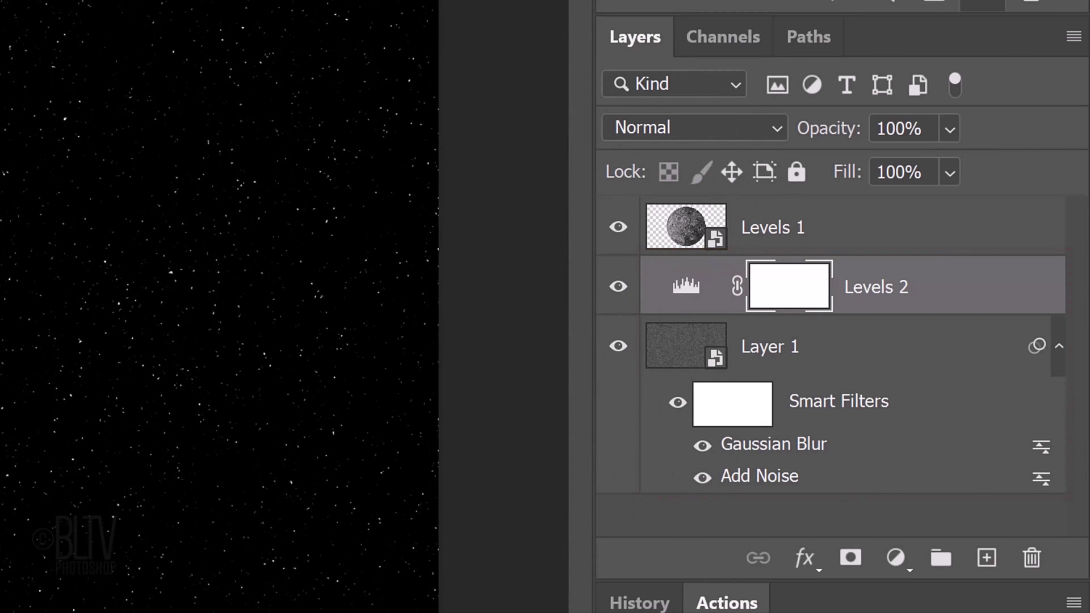
Step: Group Levels 2 with Layer 1 and name the group 'Stars'
{"action": "left_click", "coordinate": [688, 344], "text": "shift"}
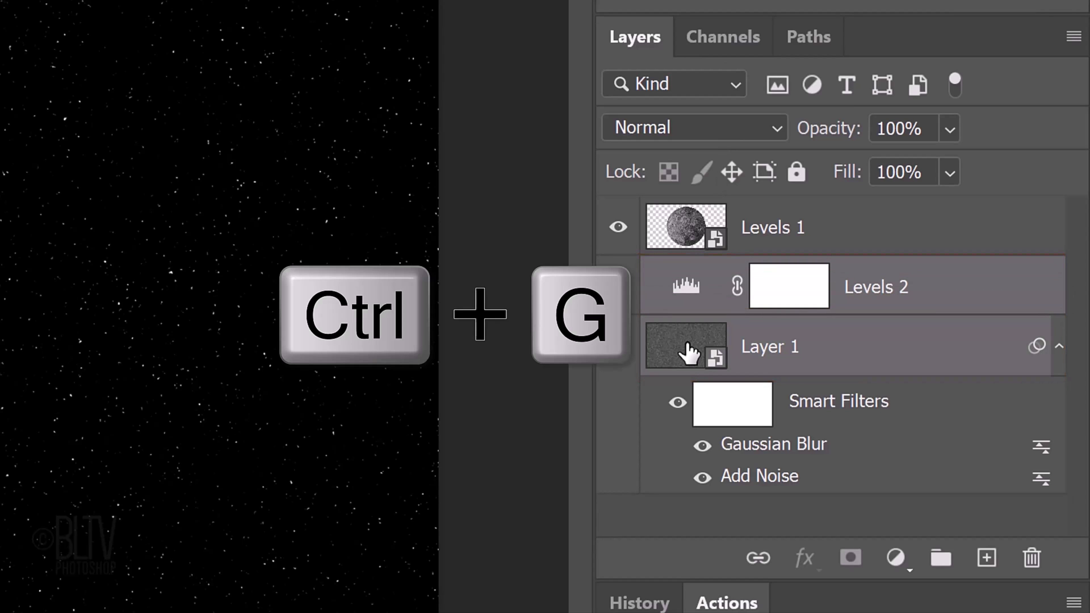
{"action": "key", "text": "ctrl+g"}
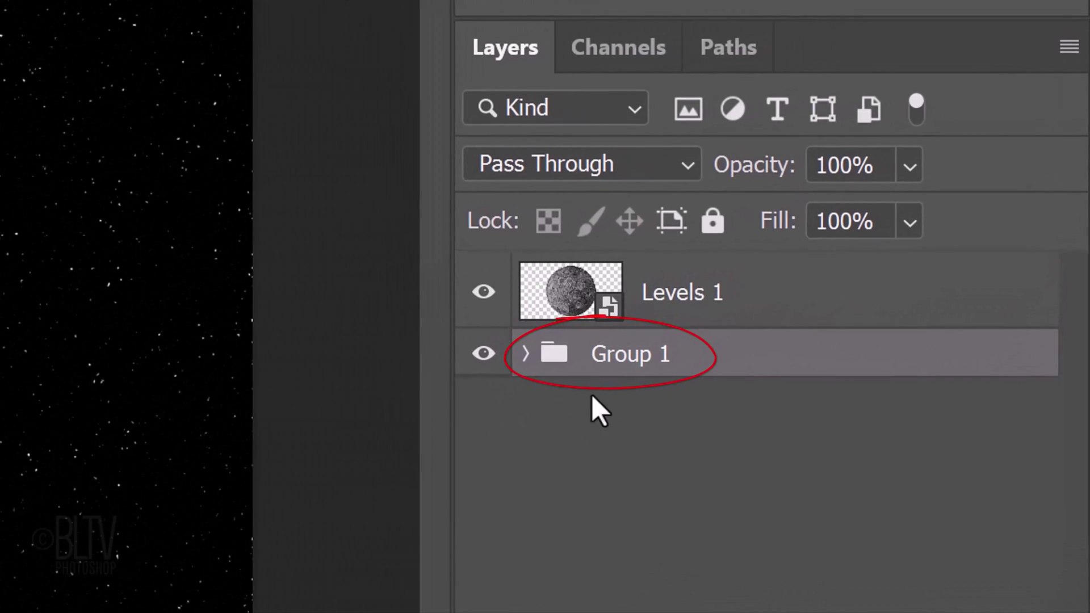
{"action": "double_click", "coordinate": [618, 355]}
{"action": "type", "text": "Star"}
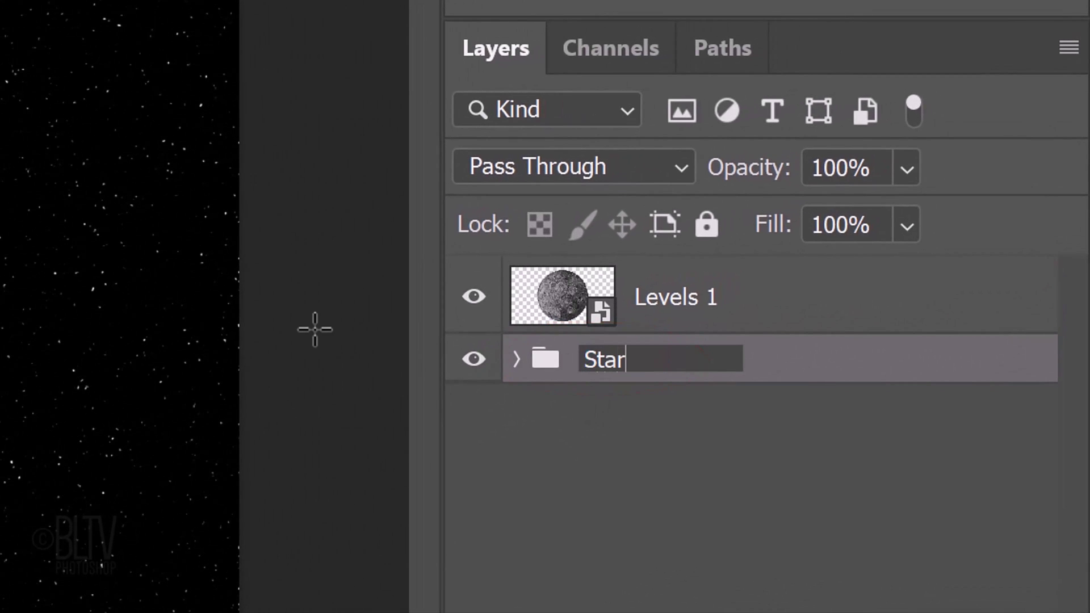
{"action": "type", "text": "s"}
{"action": "key", "text": "Return"}
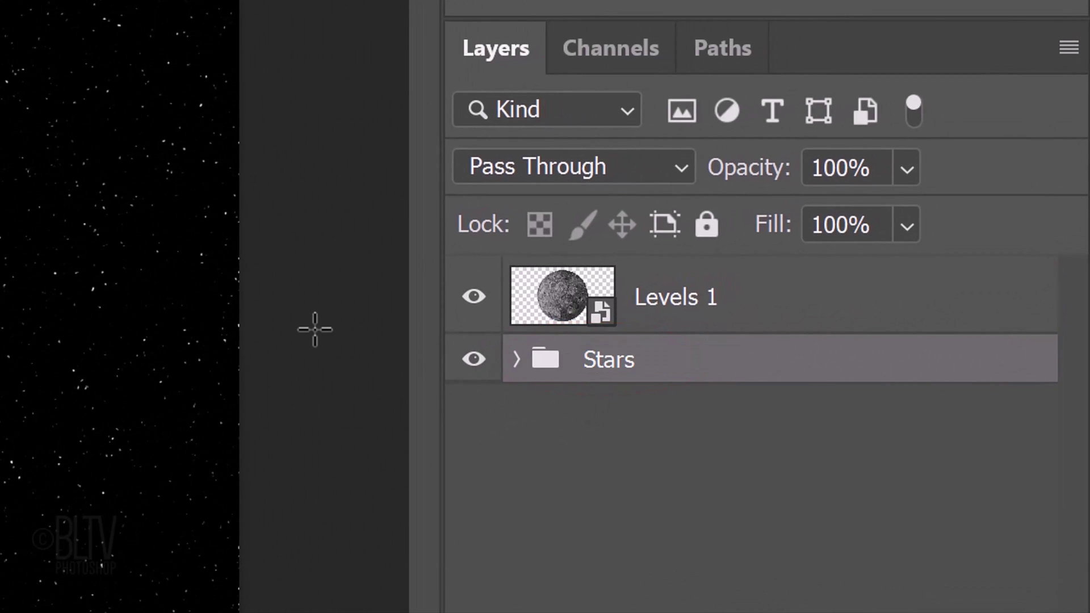
Step: Apply Plastic Wrap (Highlight Strength 9, Detail 3, Smoothness 6) to the Levels 1 planet layer
{"action": "left_click", "coordinate": [560, 301]}
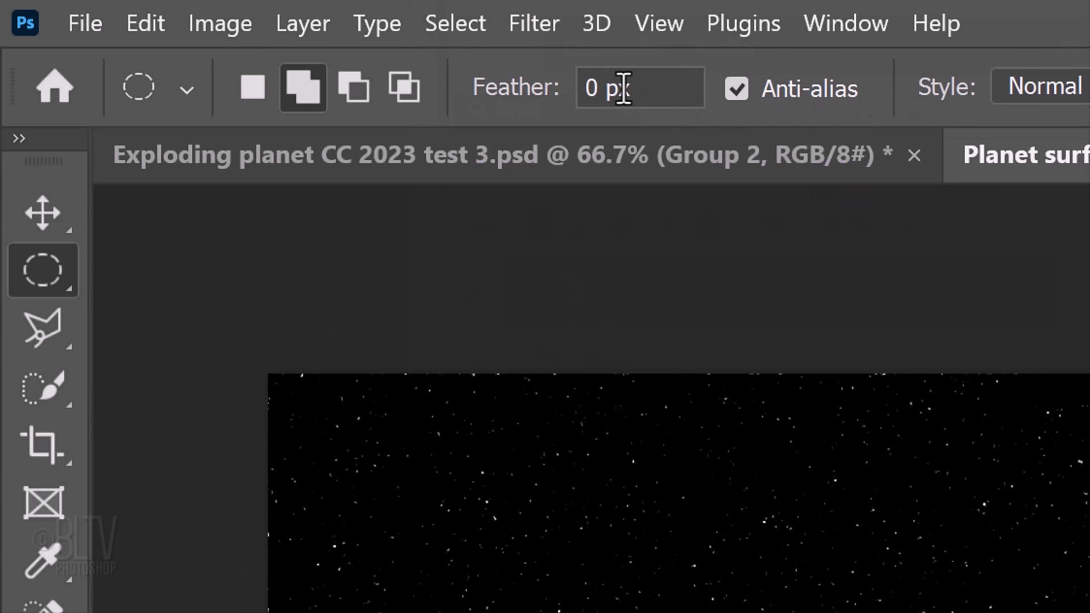
{"action": "left_click", "coordinate": [534, 23]}
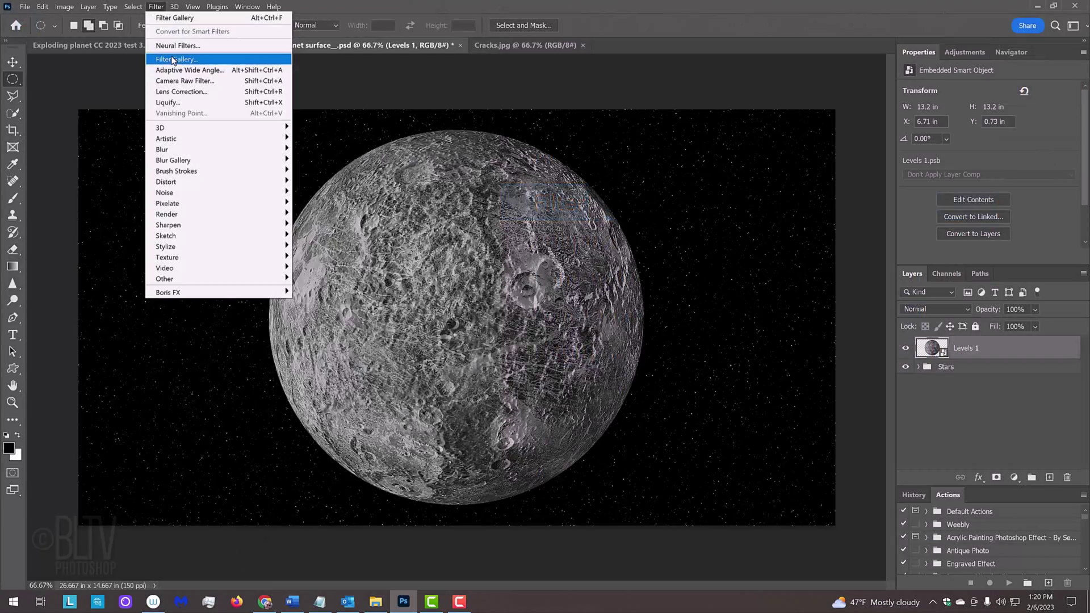
{"action": "left_click", "coordinate": [596, 205]}
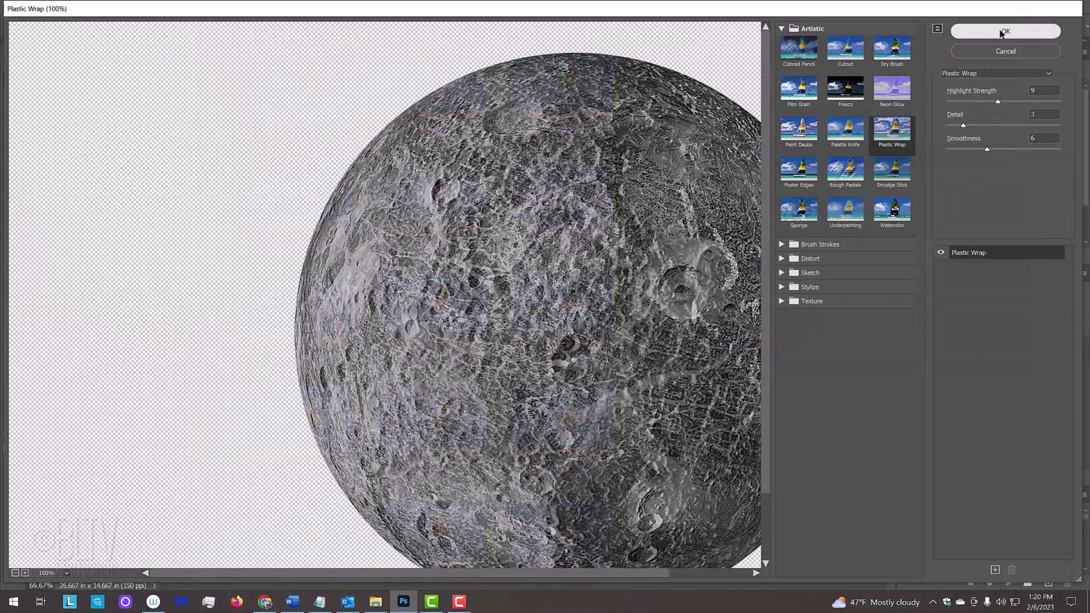
{"action": "left_click", "coordinate": [1000, 32]}
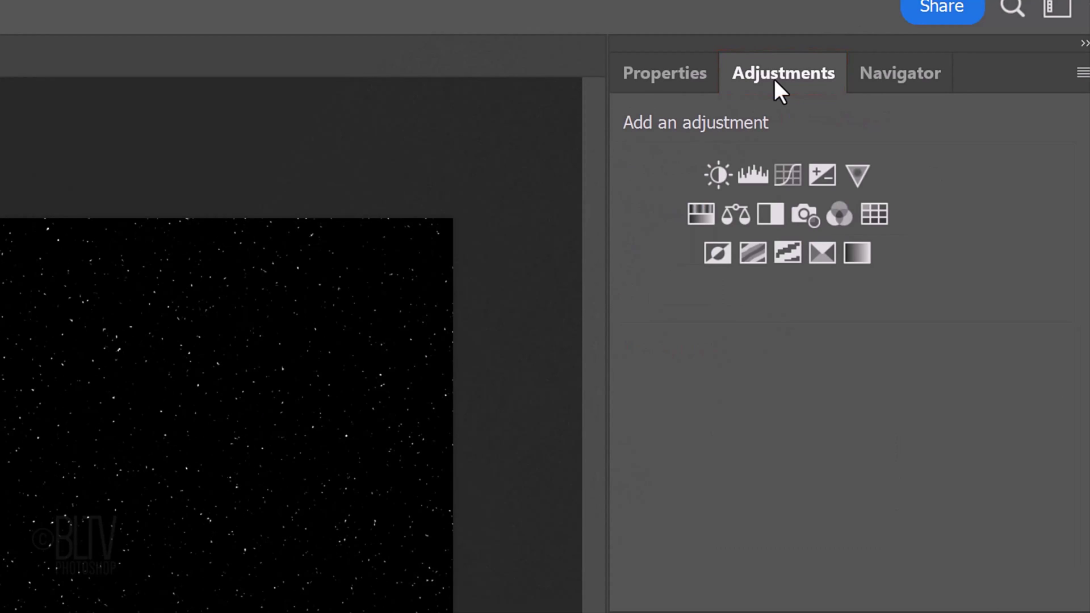
Step: Add a Levels adjustment with black input 50, clipped to the moon layer
{"action": "left_click", "coordinate": [752, 173]}
{"action": "left_click", "coordinate": [717, 419]}
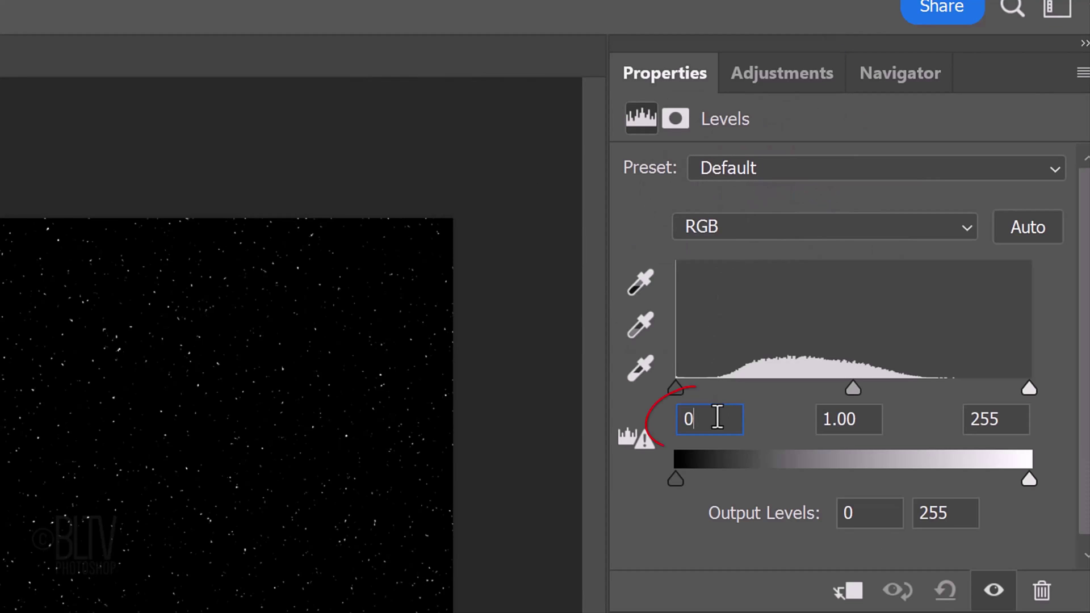
{"action": "key", "text": "BackSpace"}
{"action": "type", "text": "50"}
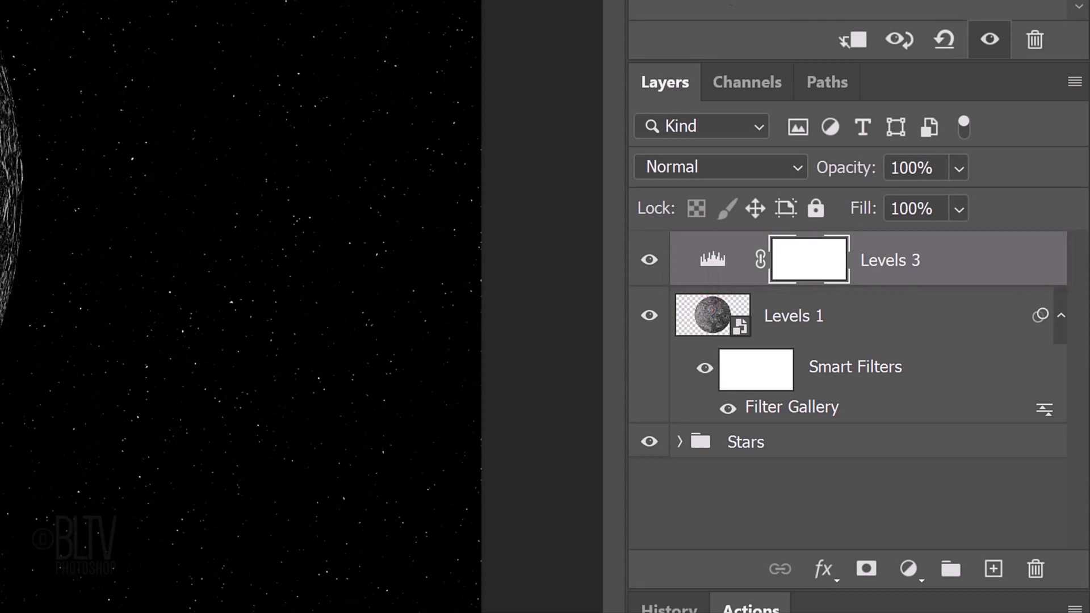
{"action": "left_click", "coordinate": [855, 41]}
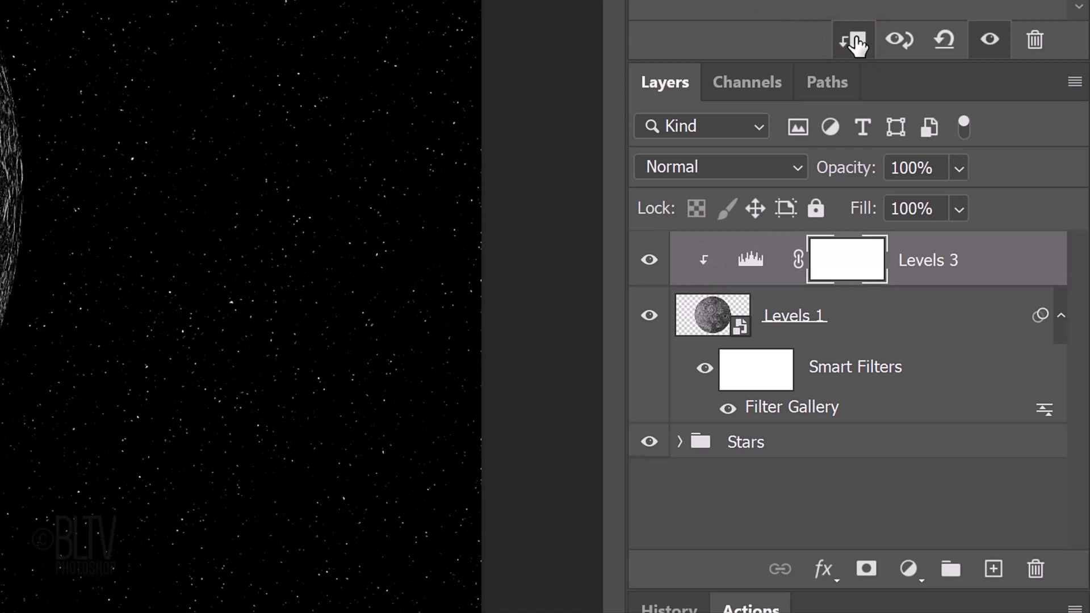
{"action": "left_click", "coordinate": [1063, 321]}
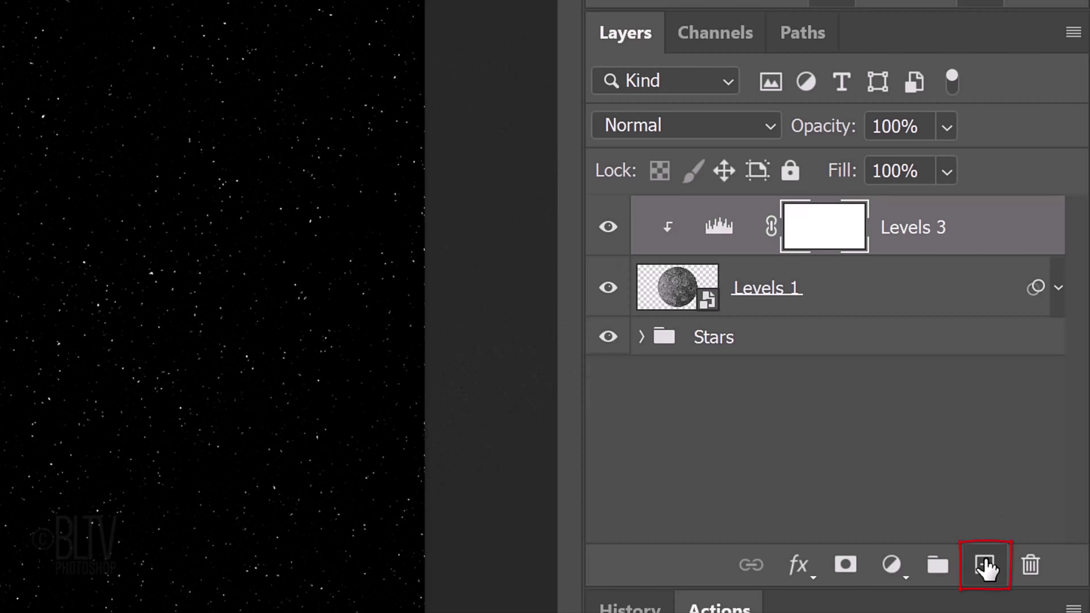
Step: Create Layer 2 with a circular moon-shaped mask, targeting its pixels, and zoom to 25%
{"action": "left_click", "coordinate": [985, 565]}
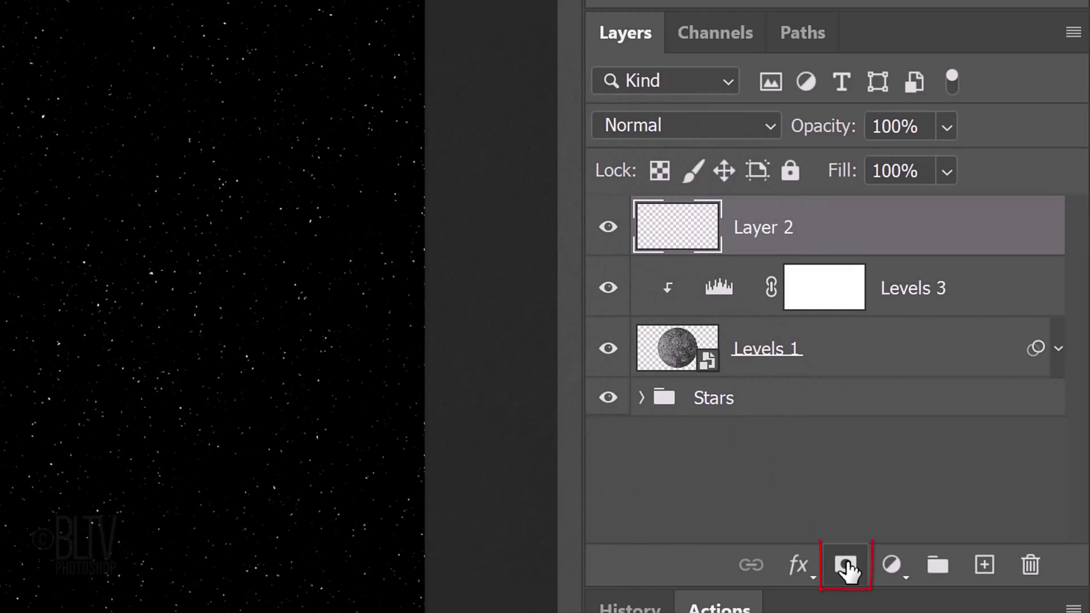
{"action": "left_click", "coordinate": [847, 568]}
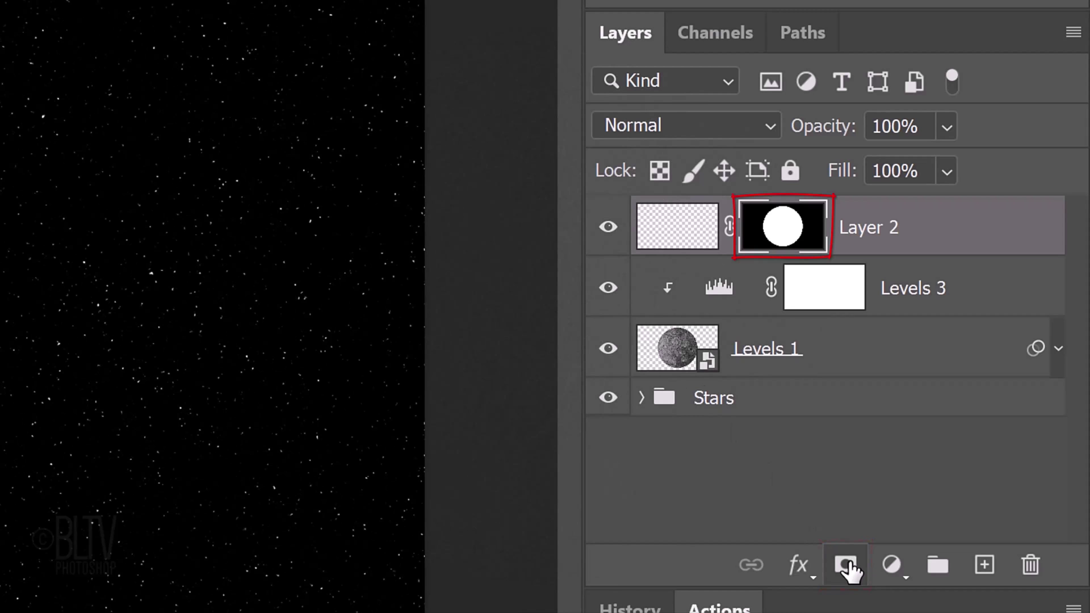
{"action": "left_click", "coordinate": [679, 230]}
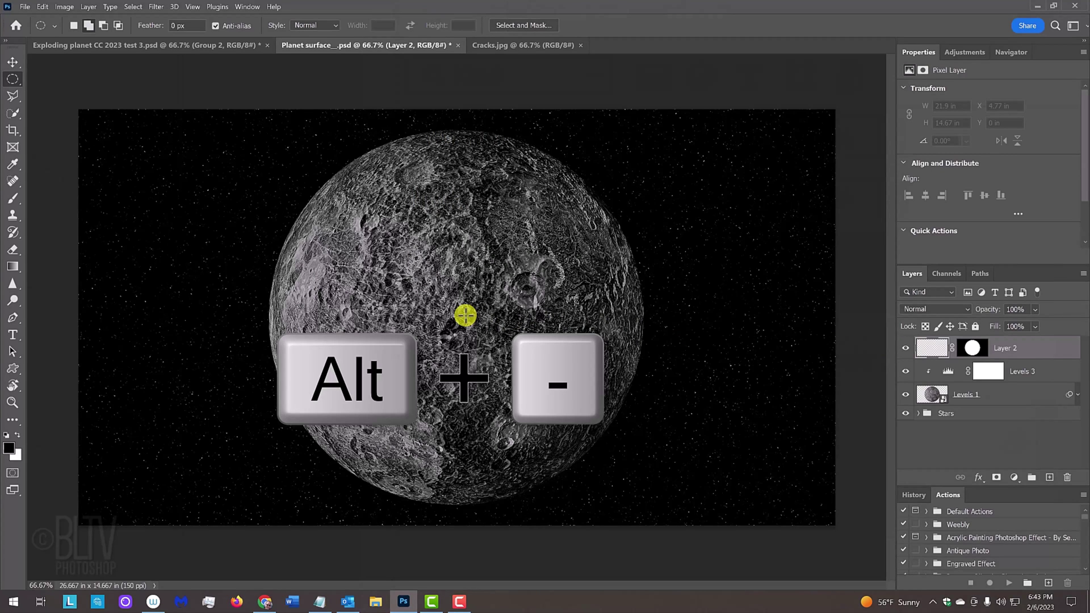
{"action": "key", "text": "alt+minus"}
{"action": "key", "text": "alt+minus"}
{"action": "key", "text": "alt+minus"}
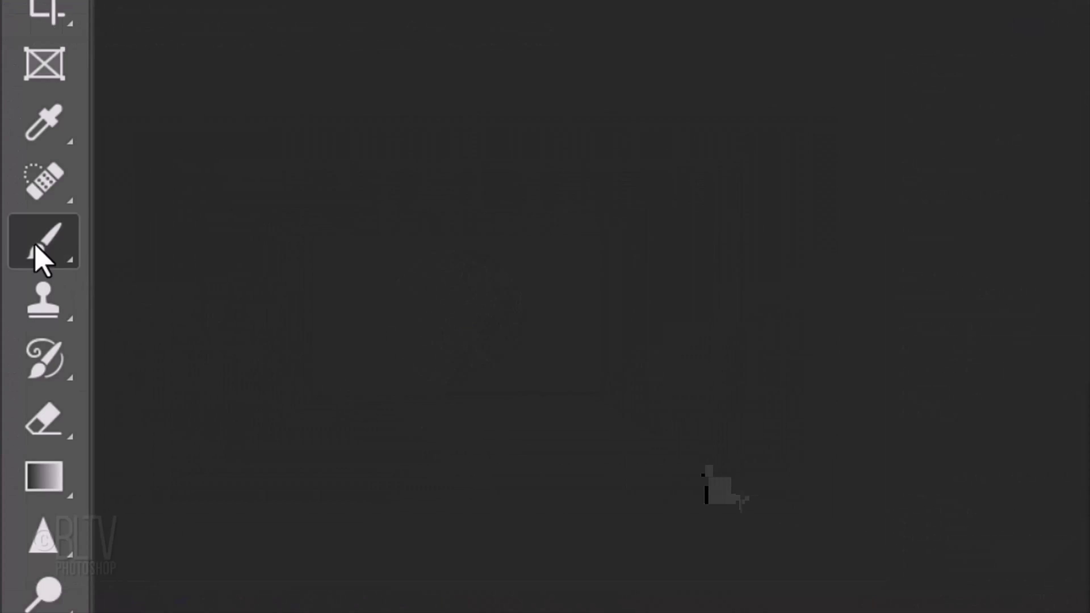
Step: Set the Brush to Soft Round 2000 px, 0% hardness, at 80% opacity
{"action": "right_click", "coordinate": [11, 201]}
{"action": "left_click", "coordinate": [215, 249]}
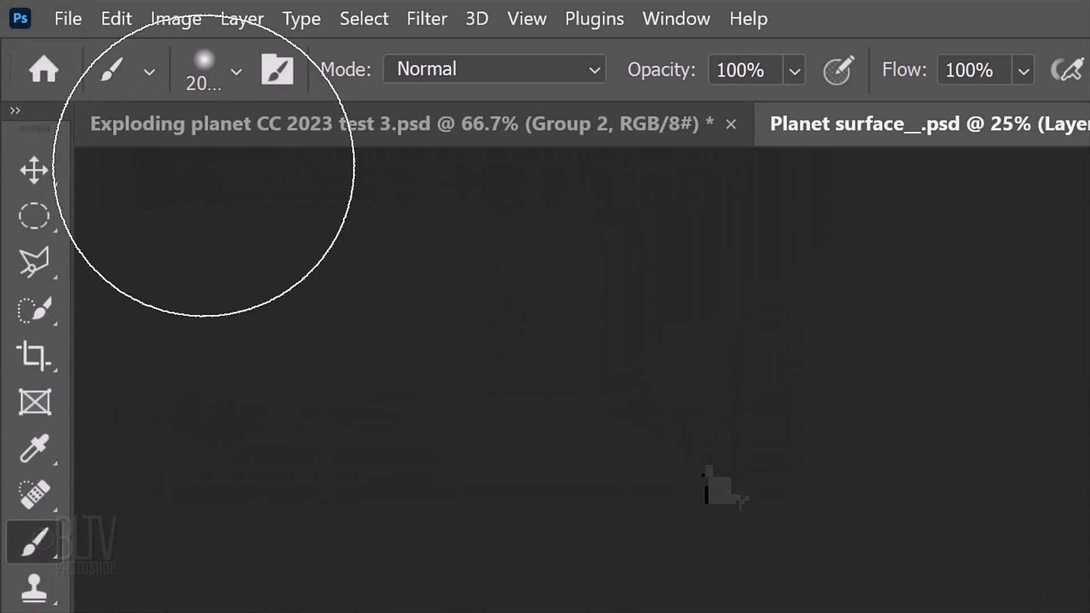
{"action": "left_click", "coordinate": [234, 71]}
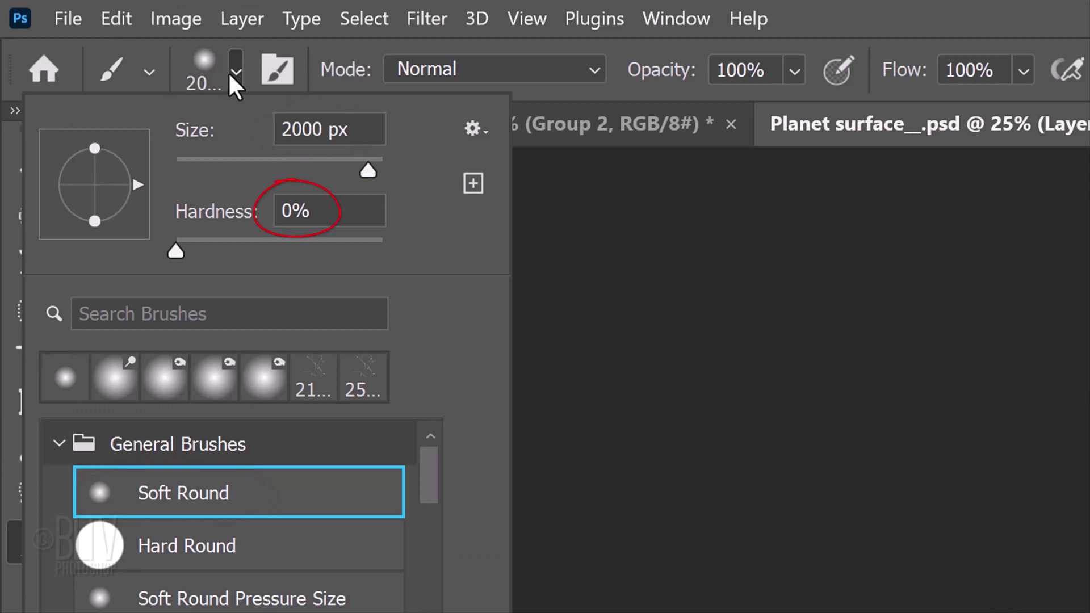
{"action": "left_click", "coordinate": [229, 73]}
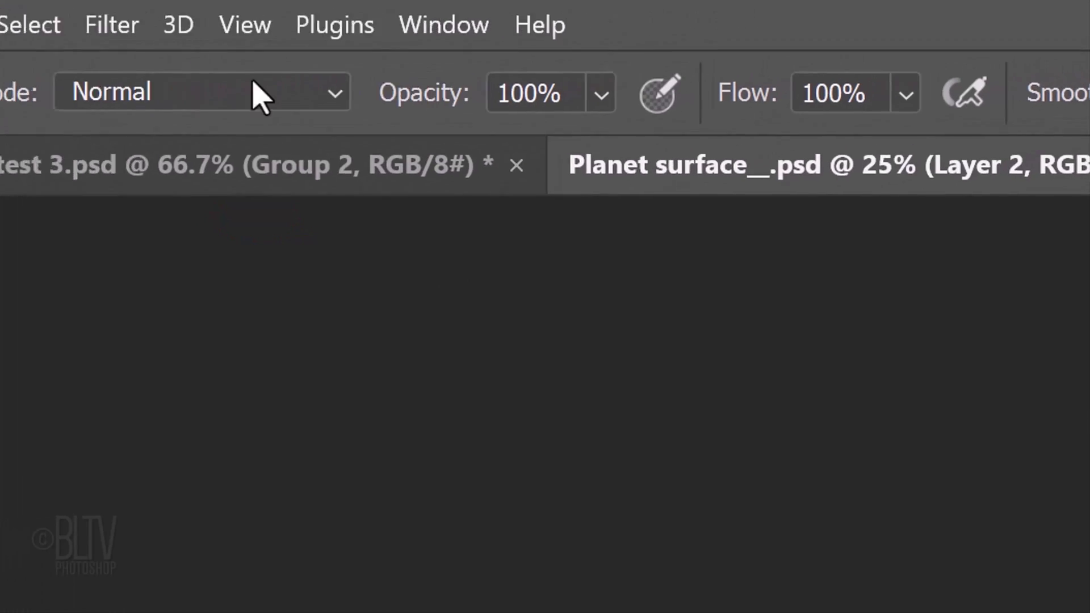
{"action": "left_click_drag", "start_coordinate": [564, 92], "coordinate": [347, 79]}
{"action": "type", "text": "80"}
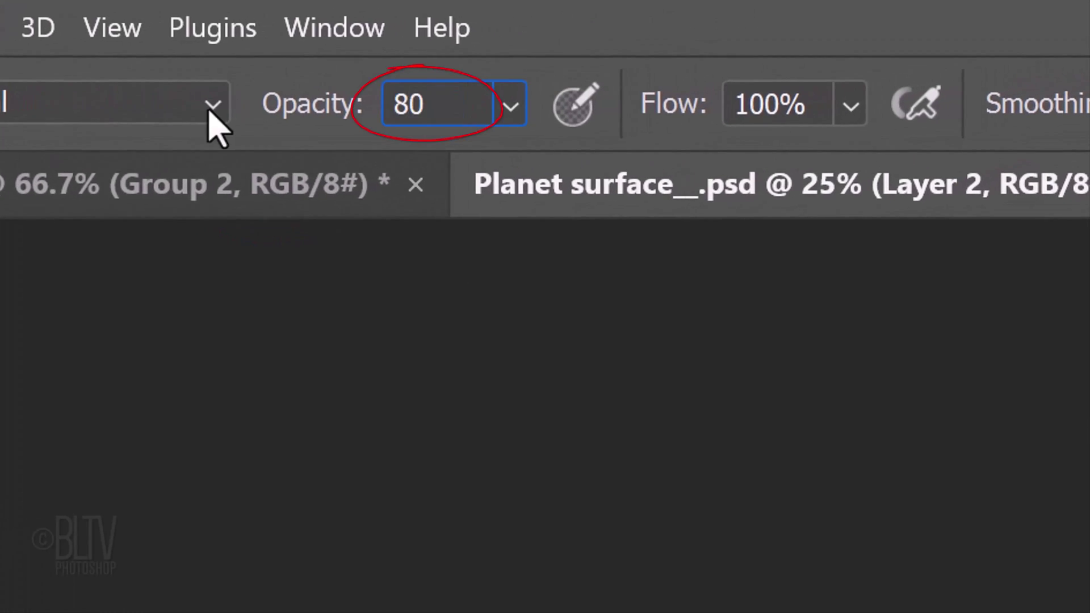
{"action": "key", "text": "Return"}
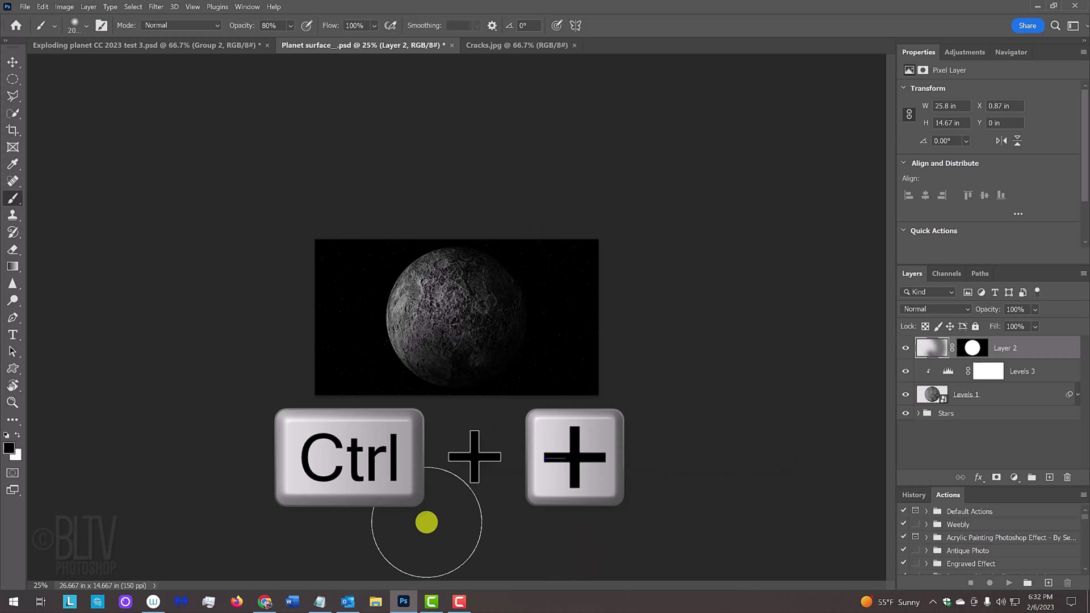
{"action": "key", "text": "ctrl+plus"}
{"action": "key", "text": "ctrl+plus"}
{"action": "key", "text": "ctrl+plus"}
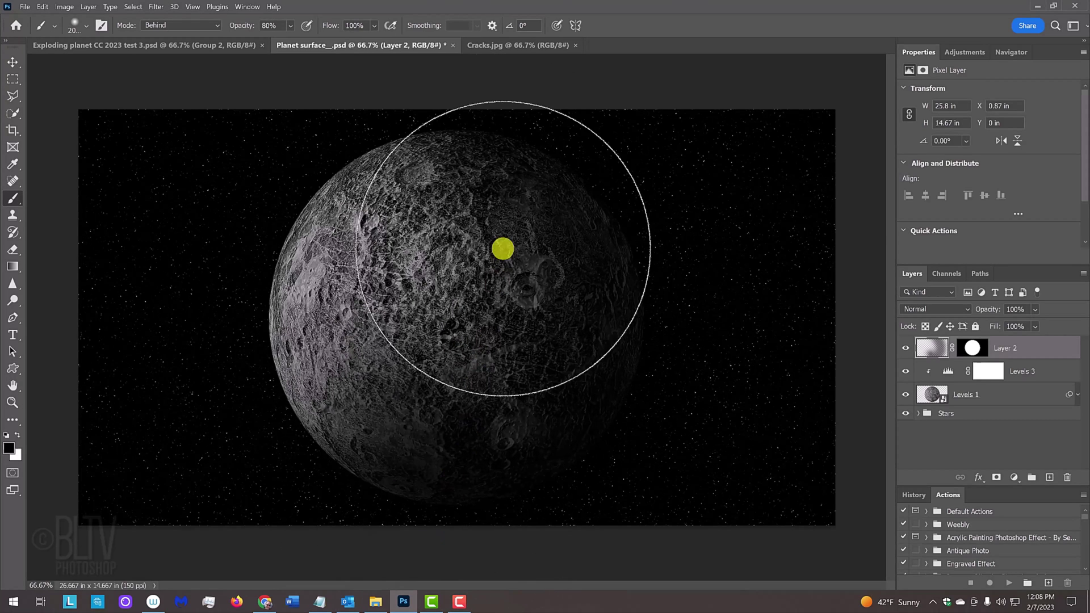
Step: Convert the Cracks.jpg layer into a smart object
{"action": "left_click", "coordinate": [530, 45]}
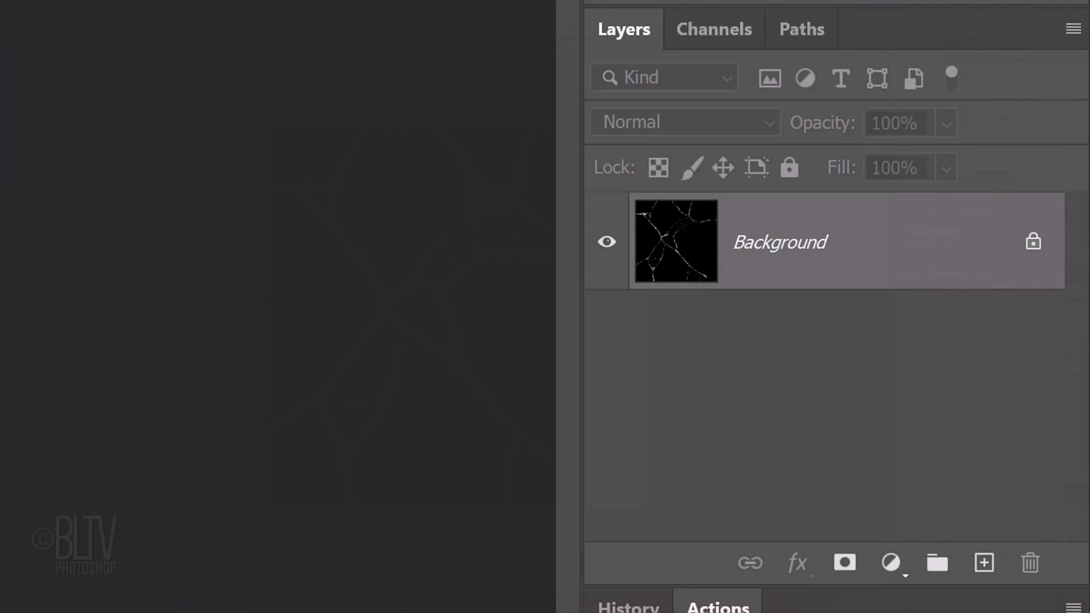
{"action": "left_click", "coordinate": [1071, 30]}
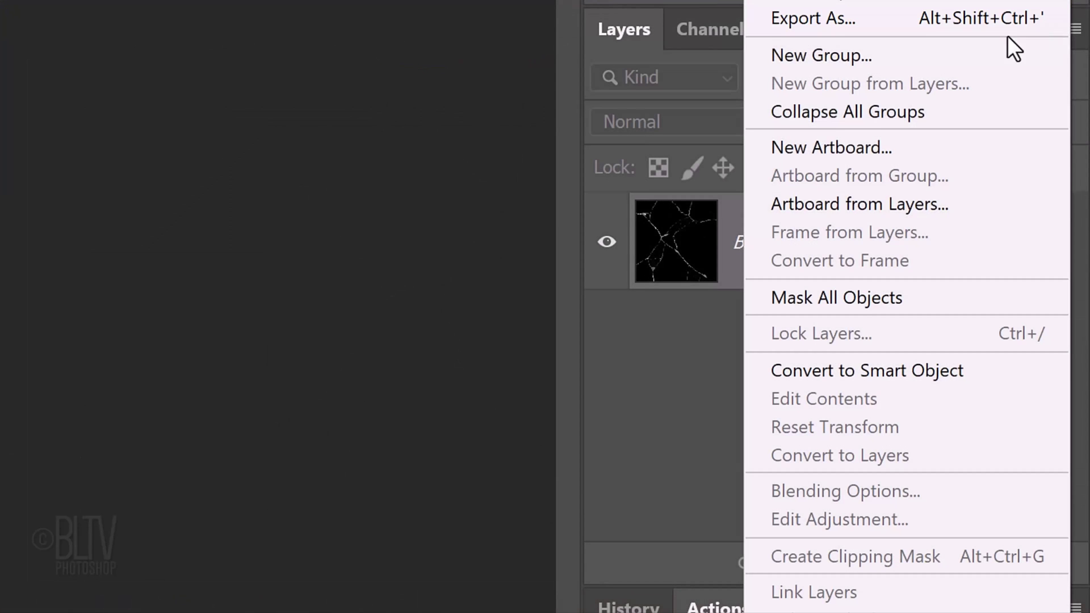
{"action": "left_click", "coordinate": [862, 372]}
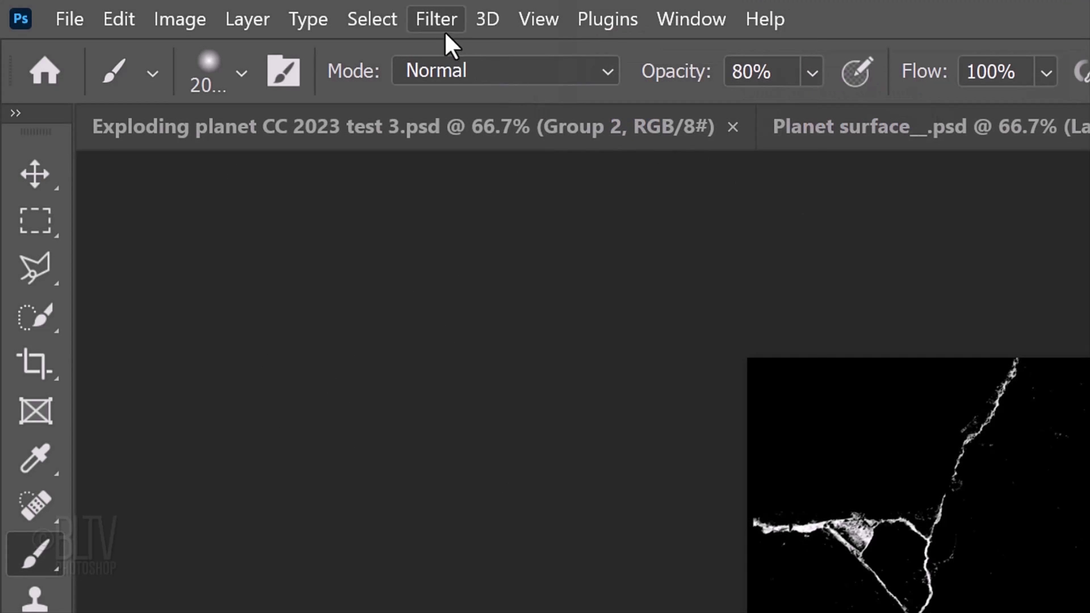
Step: Bulge the cracks with Spherize and mask them to a circle
{"action": "left_click", "coordinate": [435, 20]}
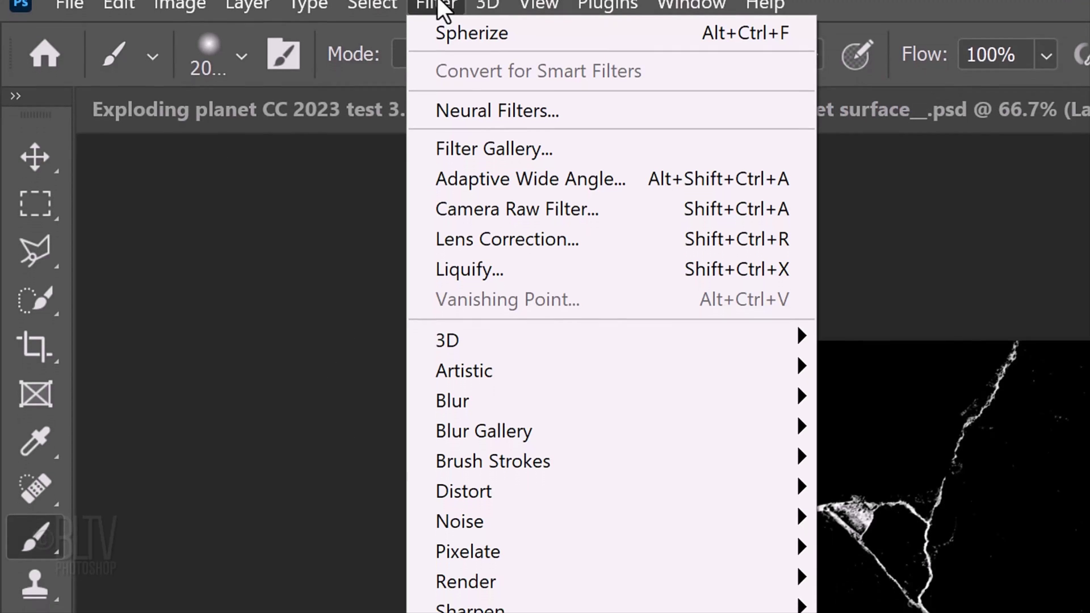
{"action": "mouse_move", "coordinate": [469, 255]}
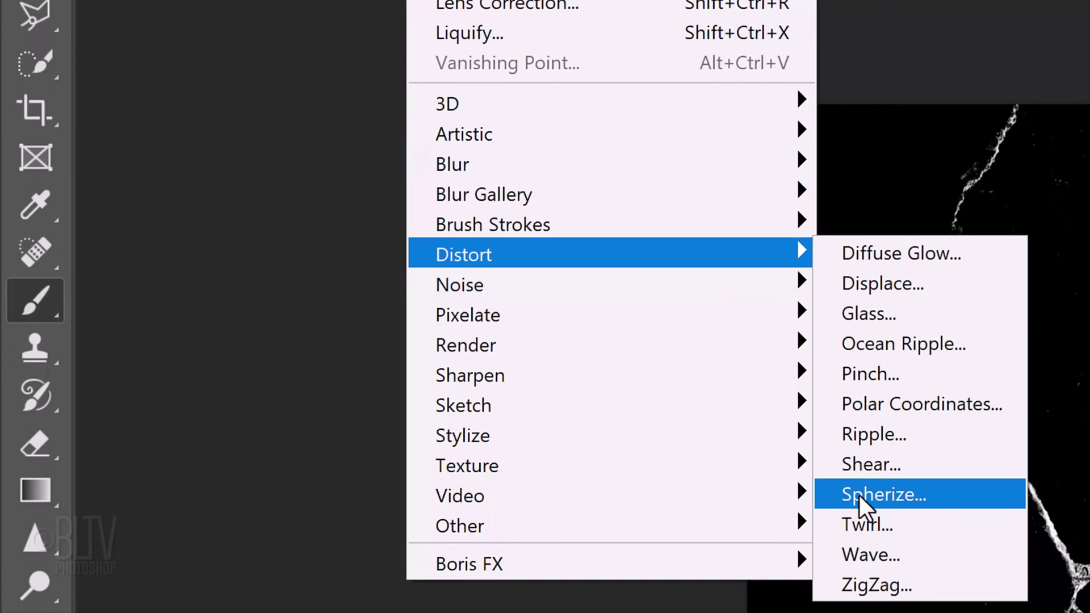
{"action": "left_click", "coordinate": [833, 498]}
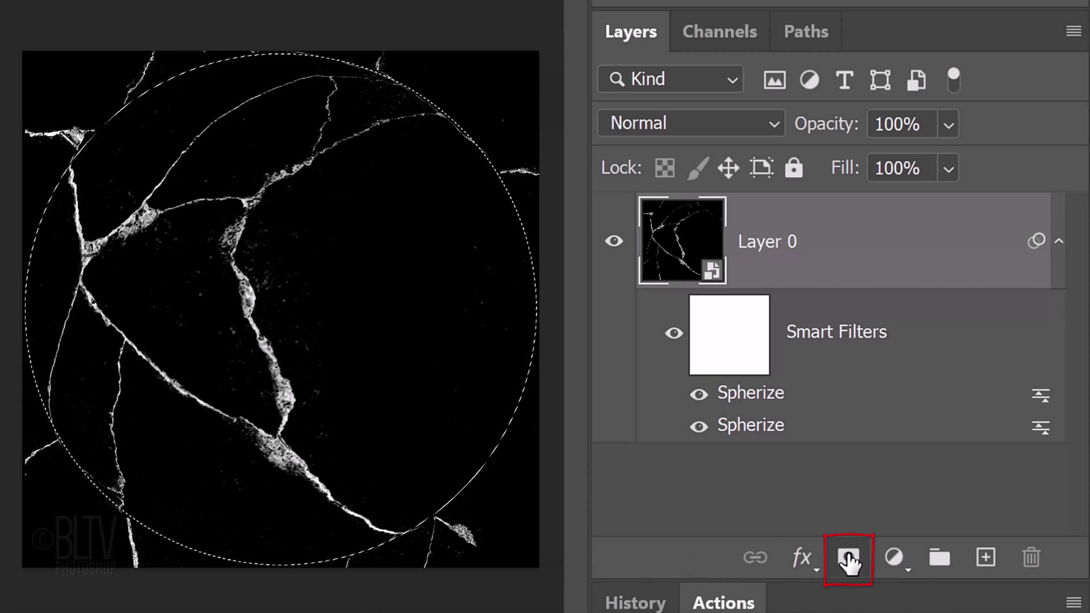
{"action": "left_click", "coordinate": [848, 558]}
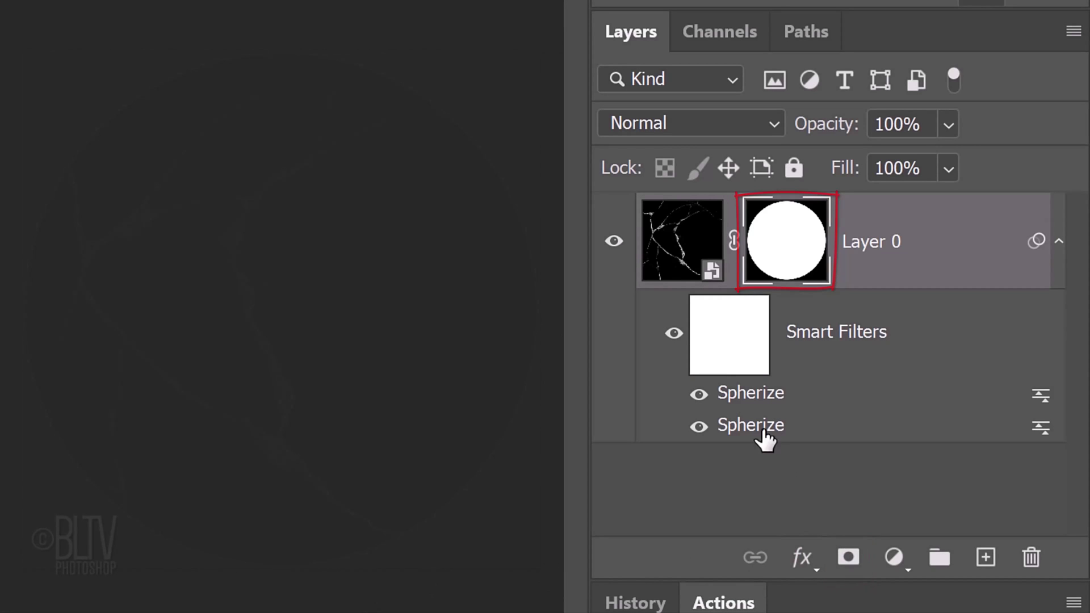
{"action": "left_click", "coordinate": [685, 243]}
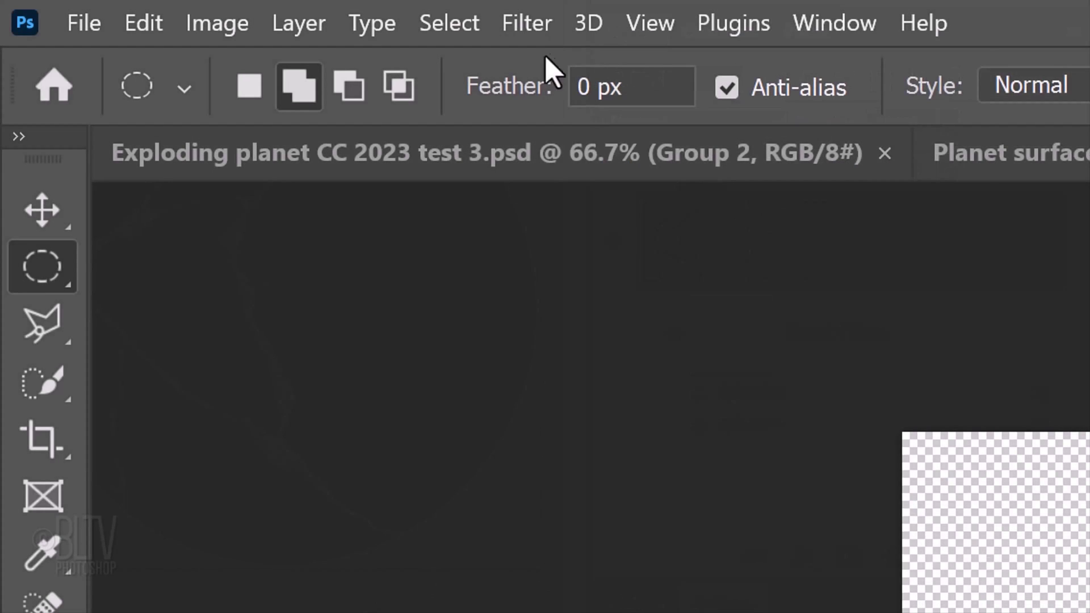
{"action": "left_click", "coordinate": [527, 23]}
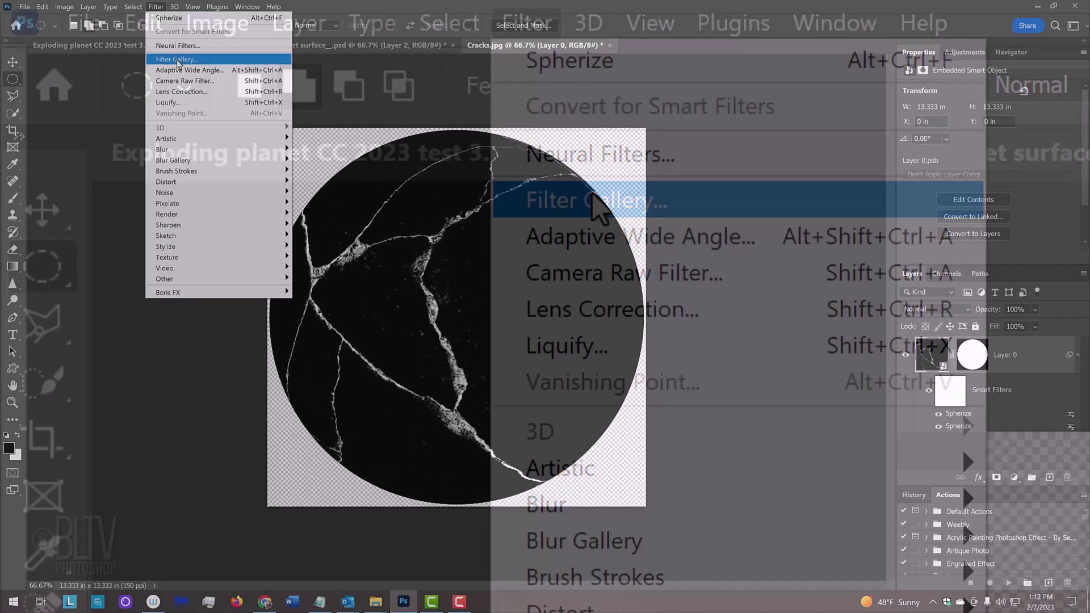
Step: Apply Diffuse Glow with Graininess 0, Glow Amount 10 and Clear Amount 5 to the cracks
{"action": "left_click", "coordinate": [593, 199]}
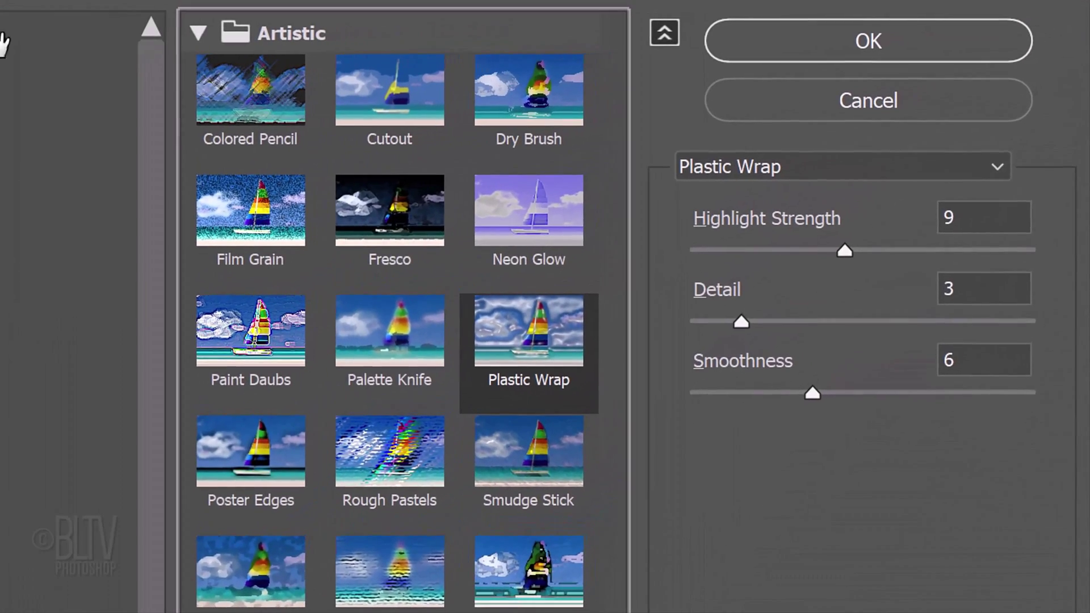
{"action": "left_click", "coordinate": [199, 32]}
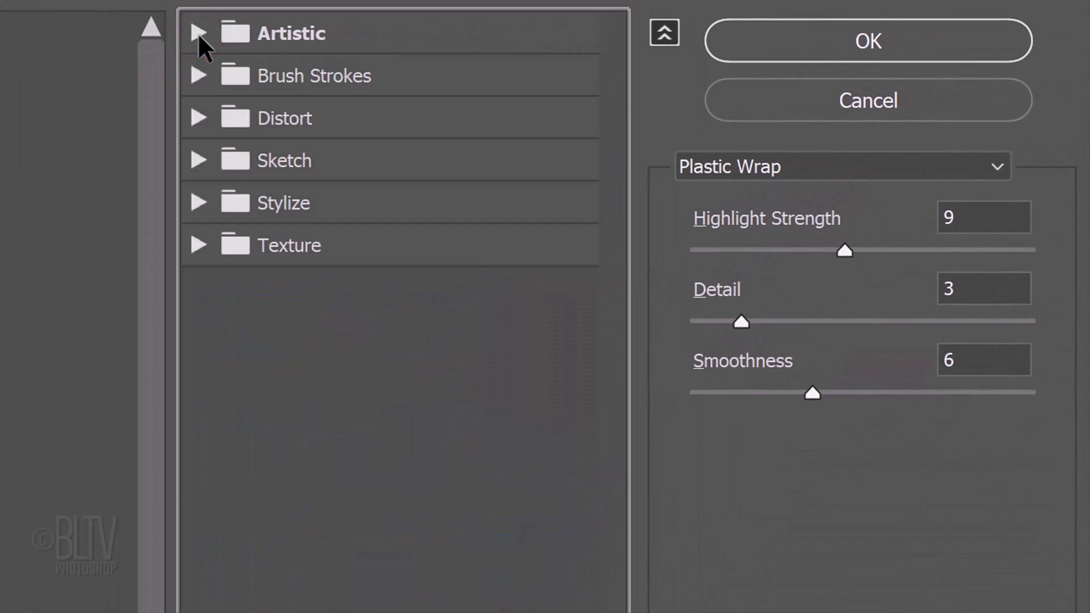
{"action": "left_click", "coordinate": [197, 118]}
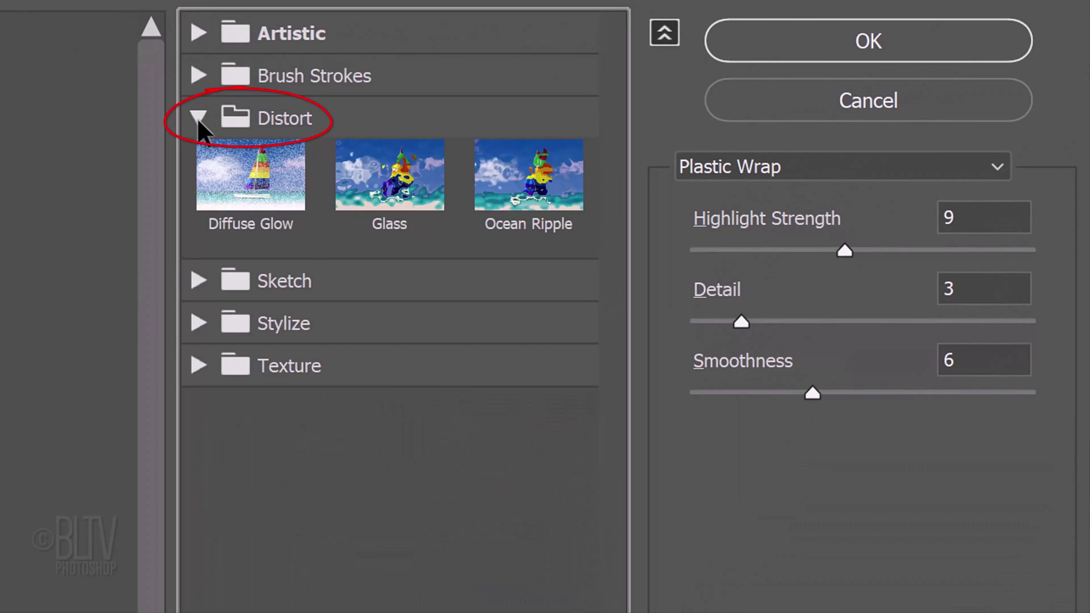
{"action": "left_click", "coordinate": [260, 181]}
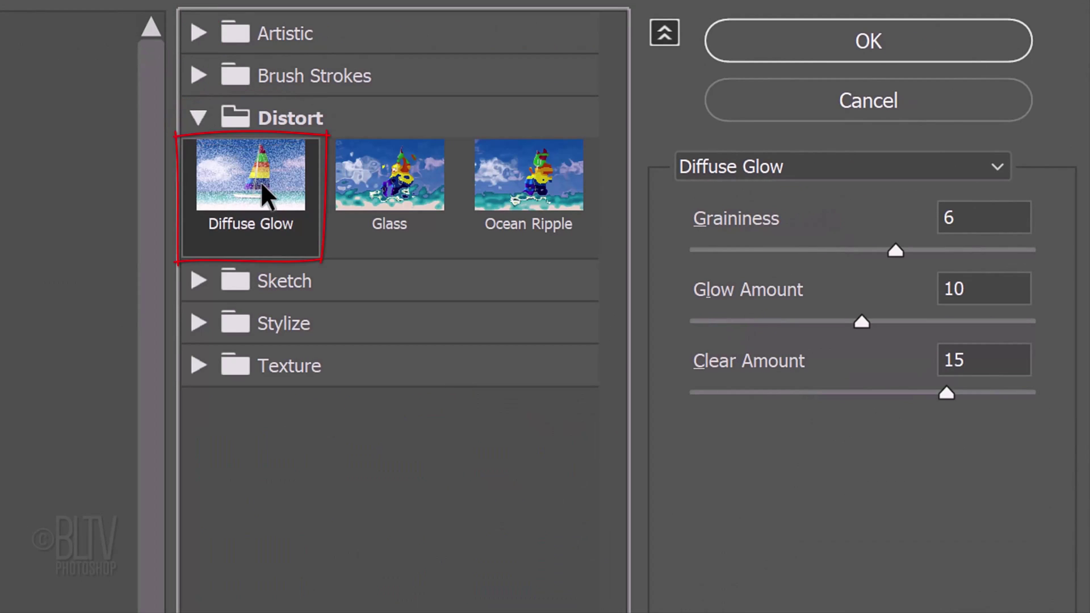
{"action": "left_click", "coordinate": [988, 215]}
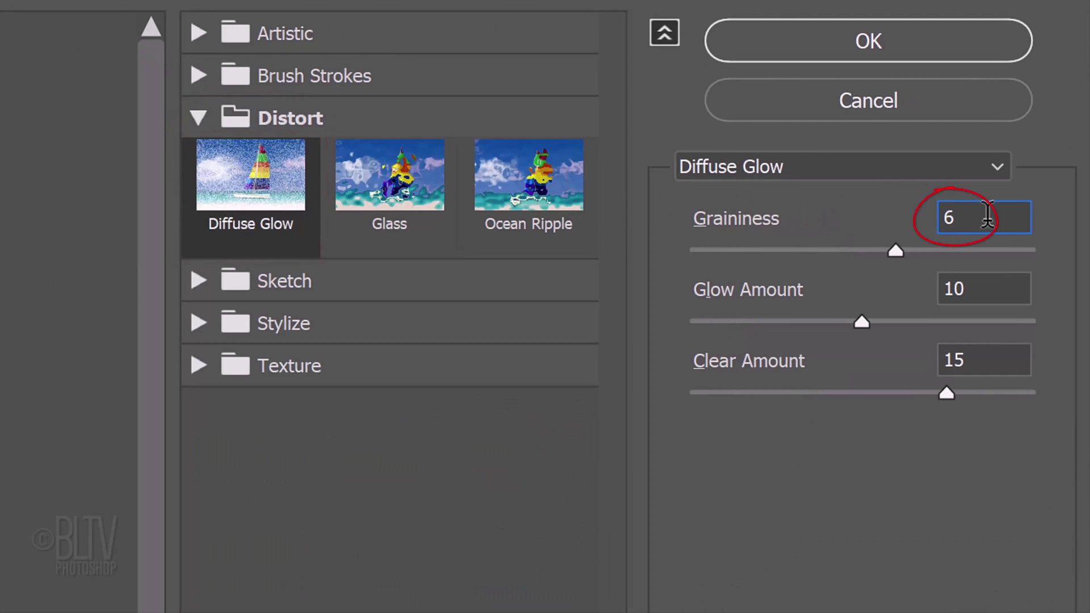
{"action": "key", "text": "BackSpace"}
{"action": "type", "text": "0"}
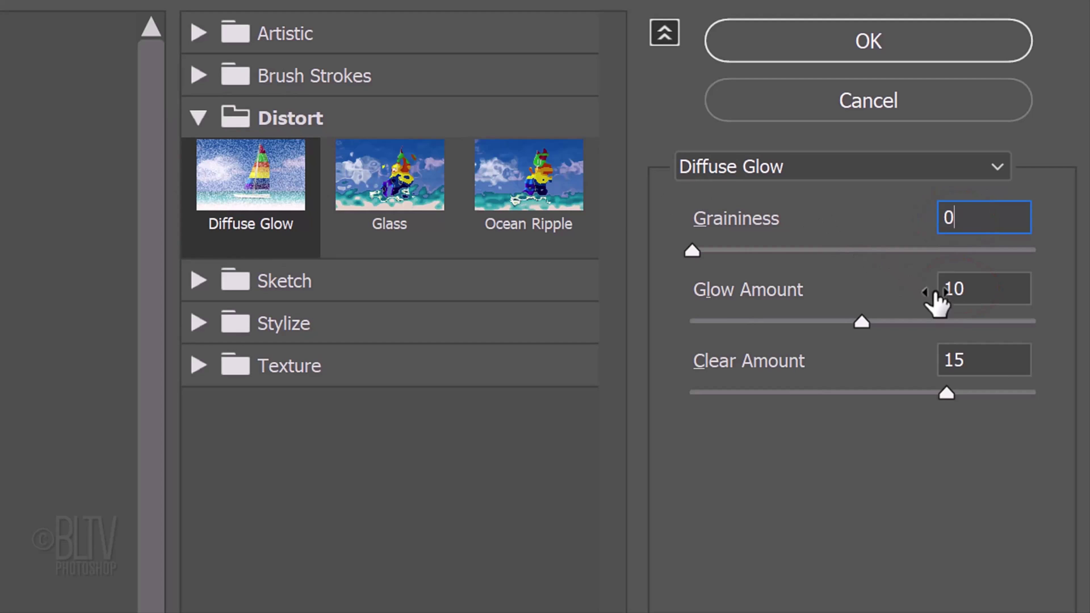
{"action": "double_click", "coordinate": [997, 359]}
{"action": "type", "text": "5"}
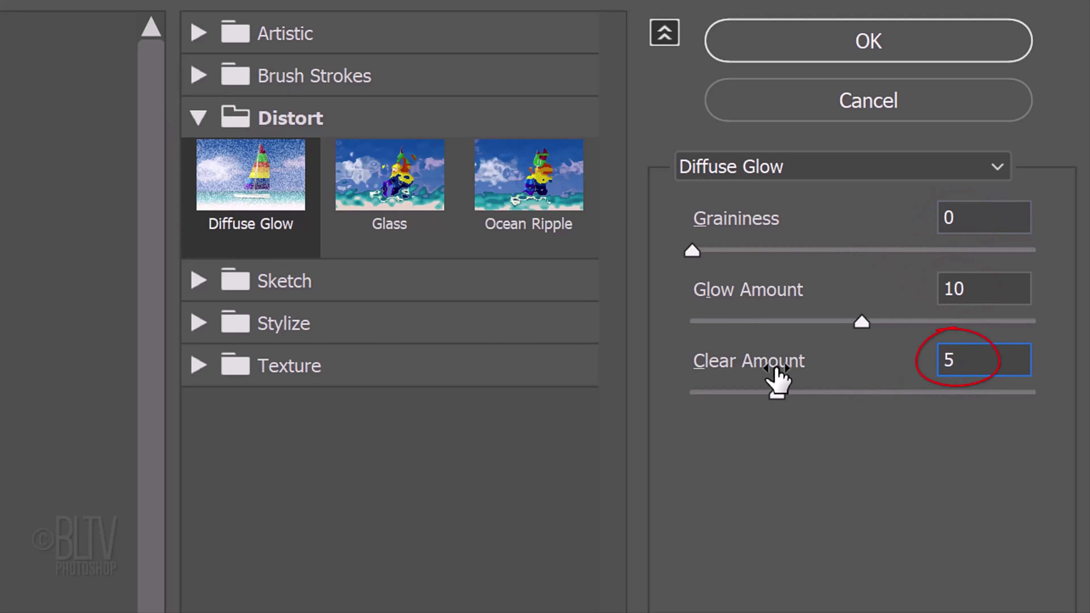
{"action": "left_click", "coordinate": [861, 44]}
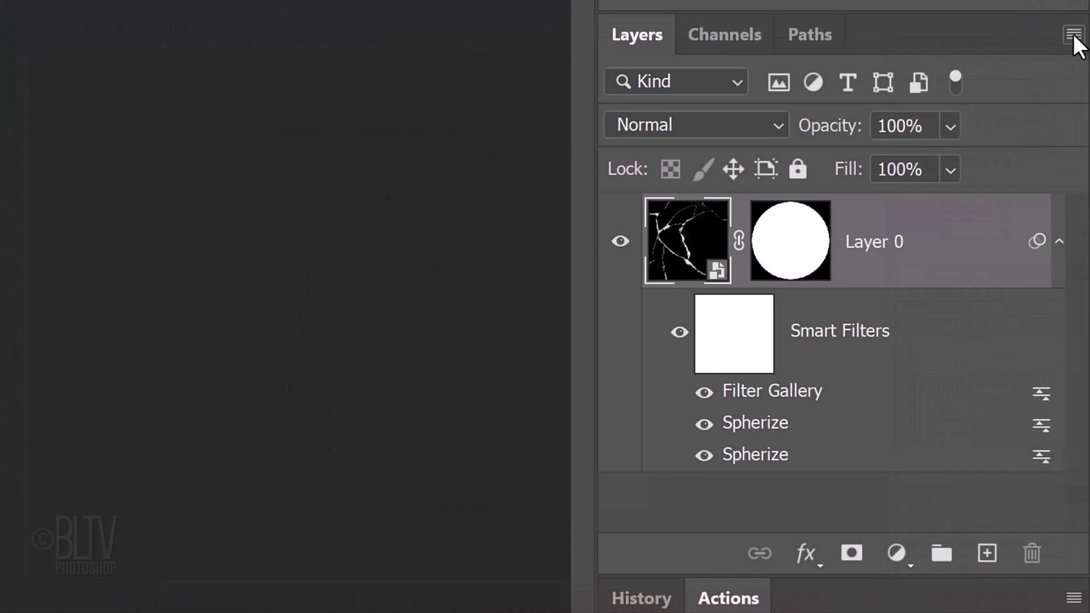
Step: Convert the filtered cracks layer into a smart object and copy the entire canvas
{"action": "left_click", "coordinate": [1083, 273]}
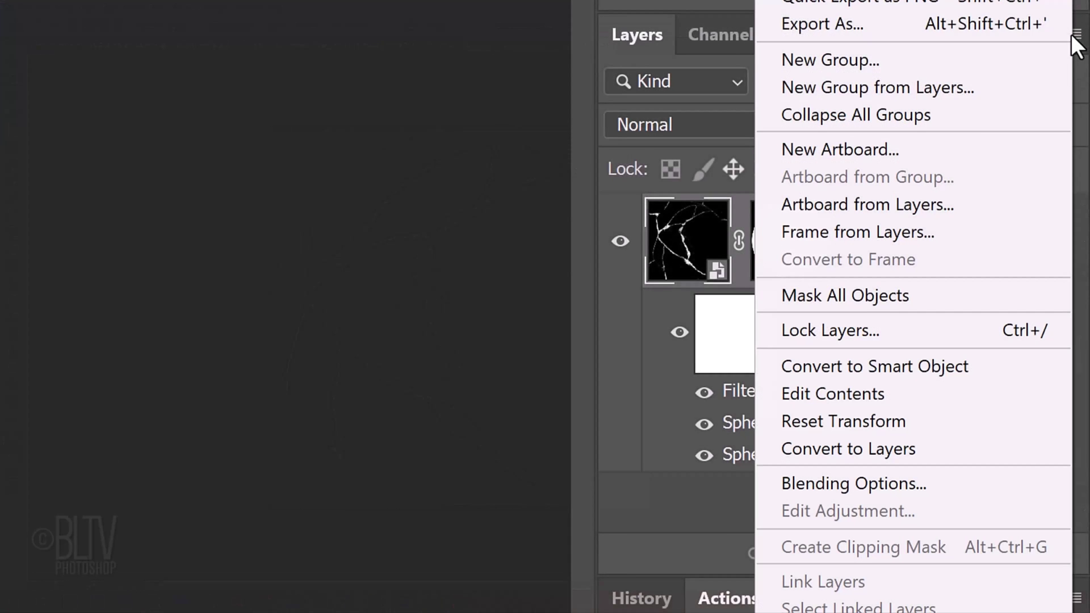
{"action": "left_click", "coordinate": [855, 366]}
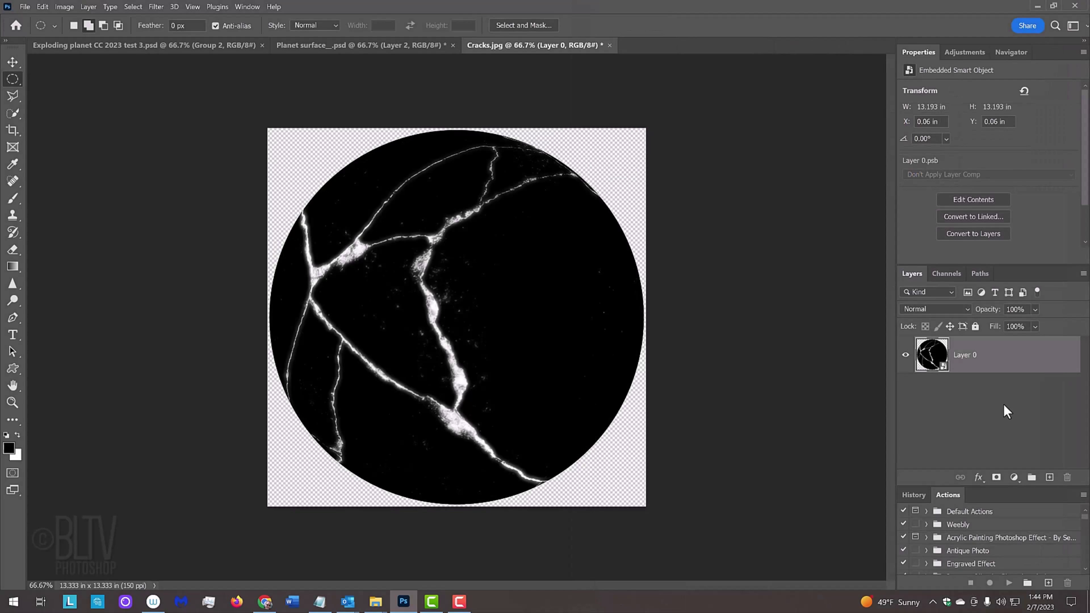
{"action": "key", "text": "ctrl+a"}
{"action": "key", "text": "ctrl+c"}
Step: Paste the cracks into Planet surface as Layer 3 and add a black-filled Layer 4 below
{"action": "left_click", "coordinate": [373, 44]}
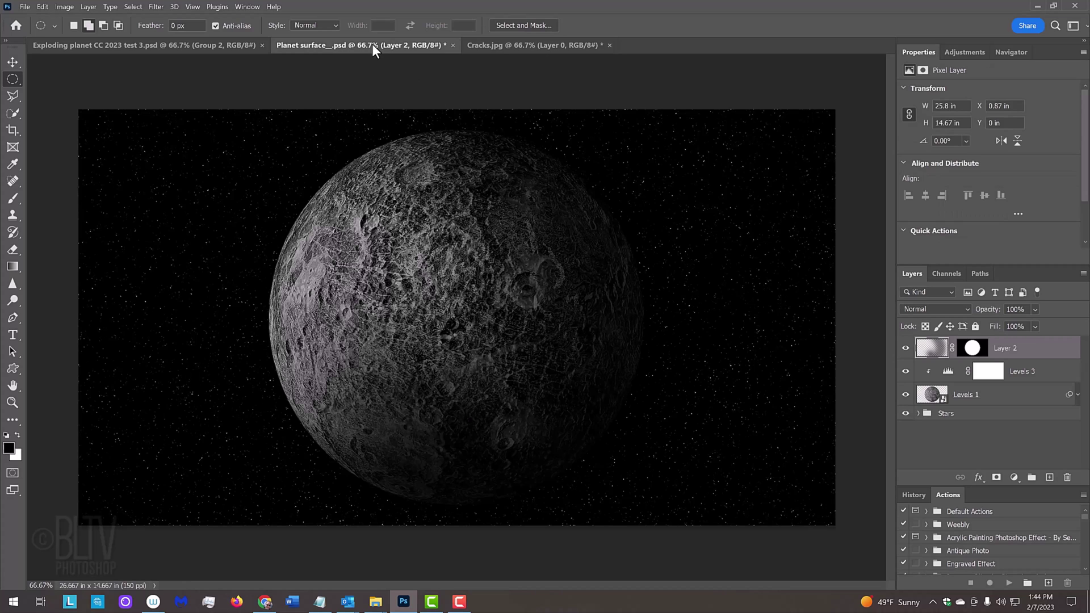
{"action": "key", "text": "ctrl+v"}
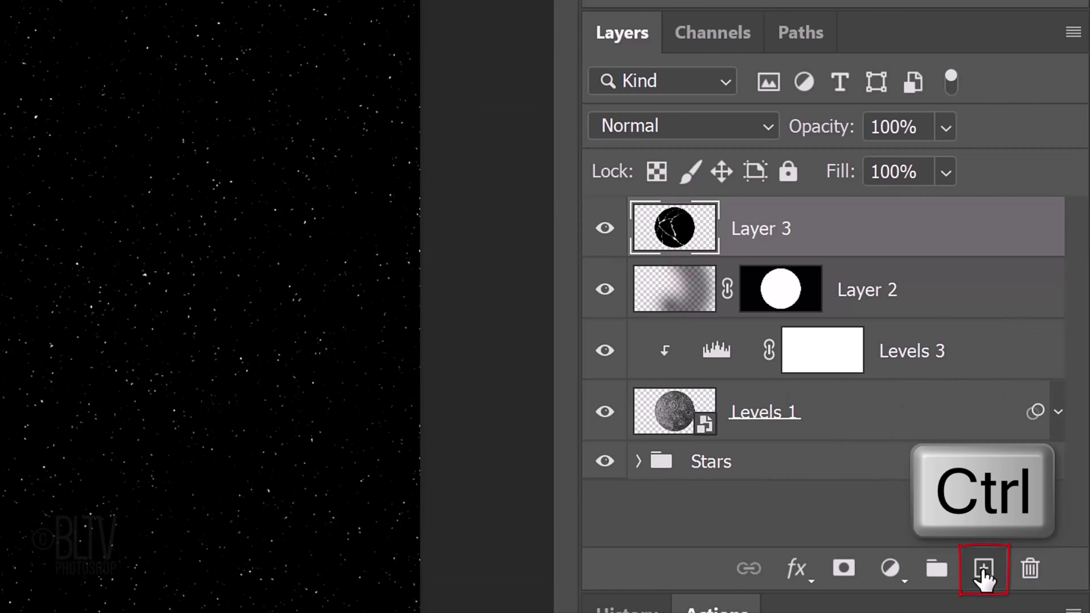
{"action": "left_click", "coordinate": [982, 570], "text": "ctrl"}
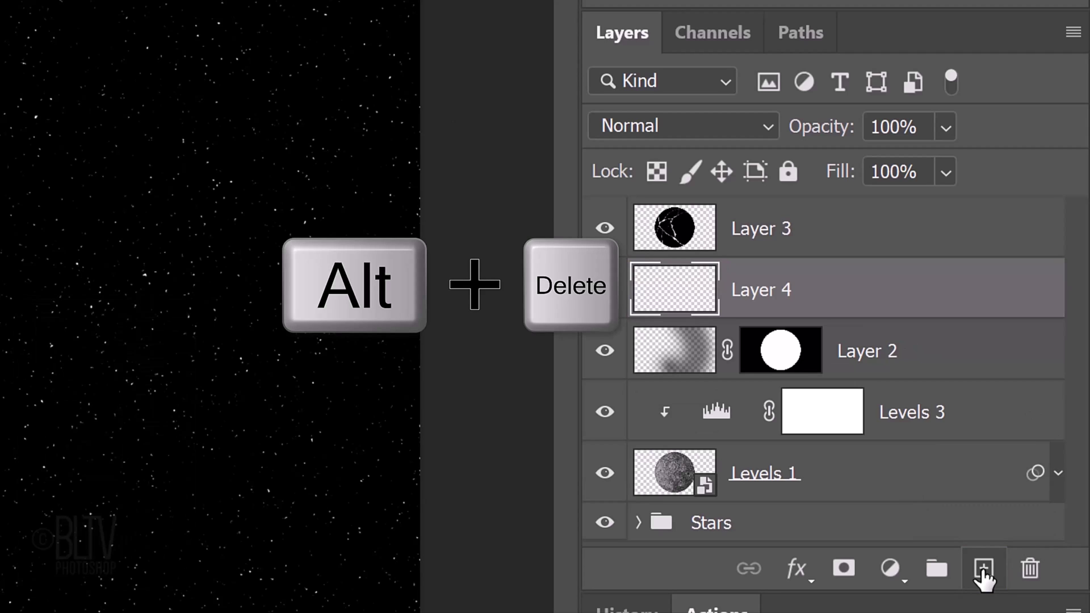
{"action": "key", "text": "alt+Delete"}
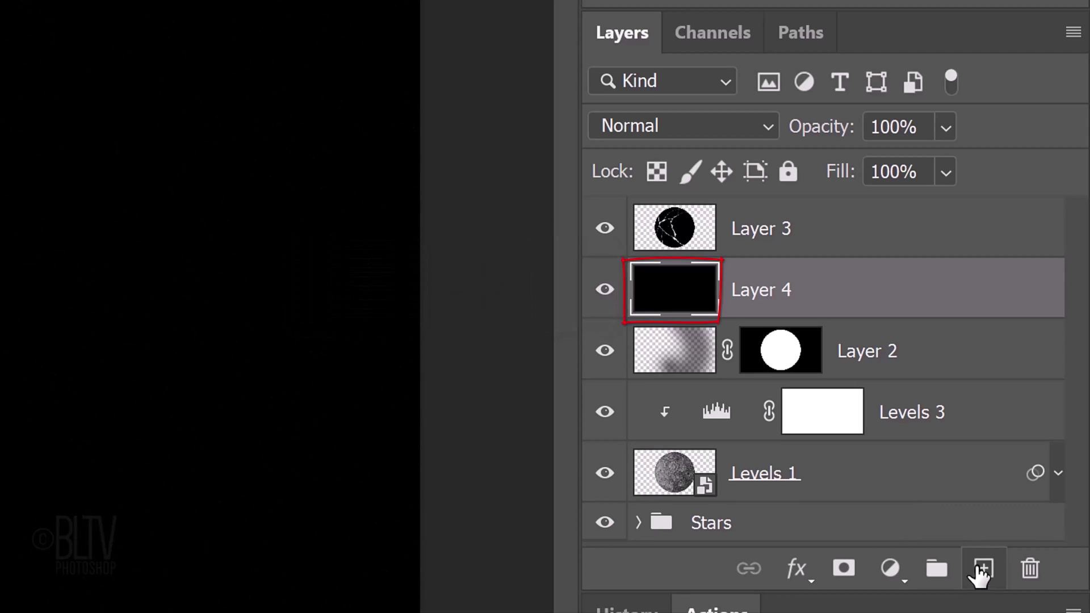
Step: Store the bright-crack selection as a new saved channel with Save Selection
{"action": "left_click", "coordinate": [704, 34]}
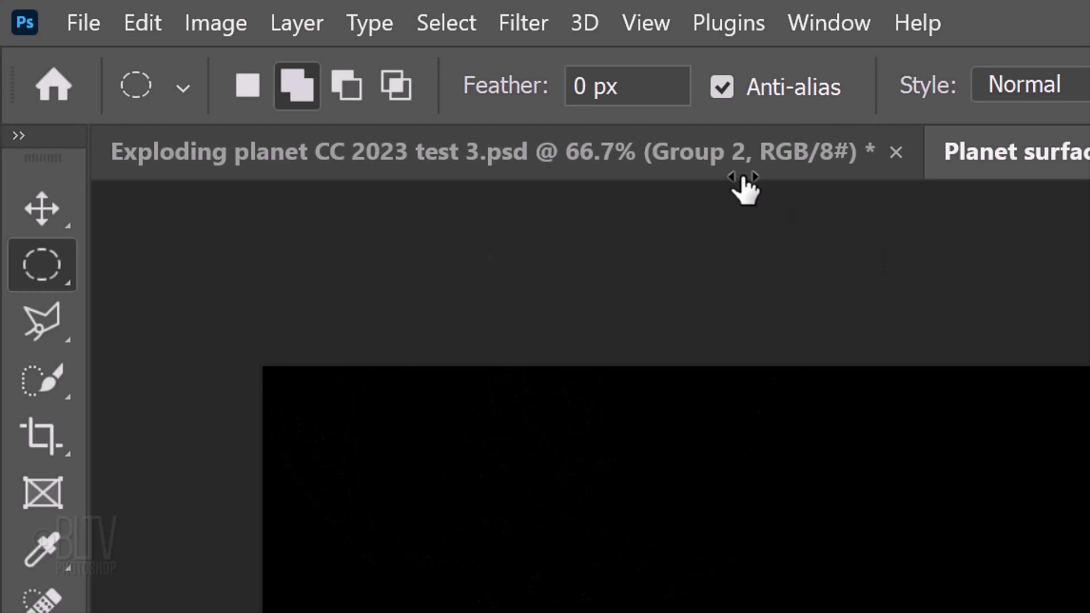
{"action": "left_click", "coordinate": [446, 24]}
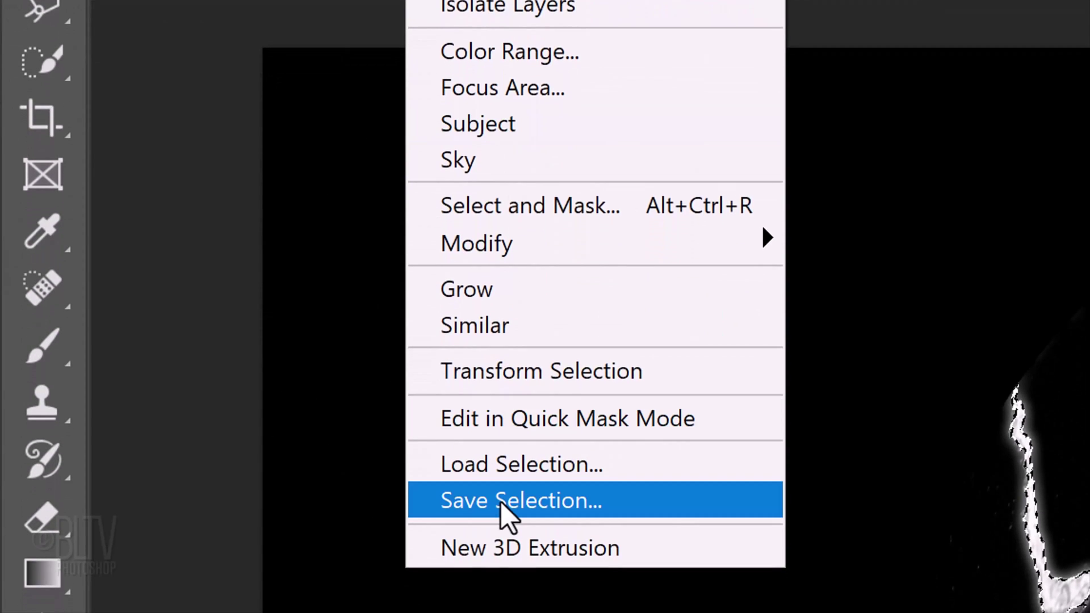
{"action": "left_click", "coordinate": [501, 502]}
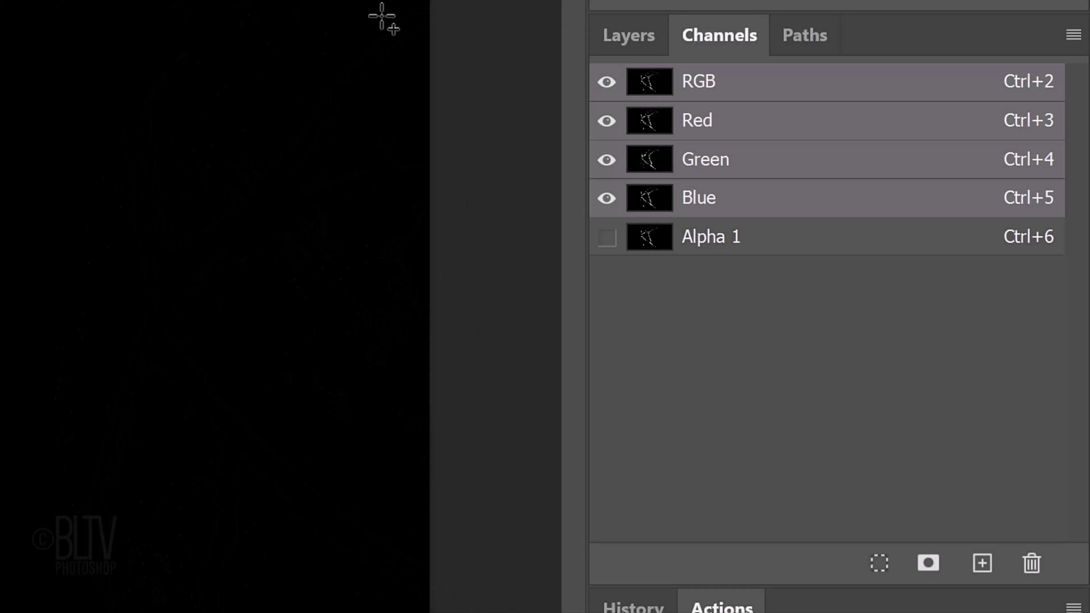
Step: Delete the black Layer 4 and set Layer 3's blend mode to Linear Dodge (Add)
{"action": "left_click", "coordinate": [618, 36]}
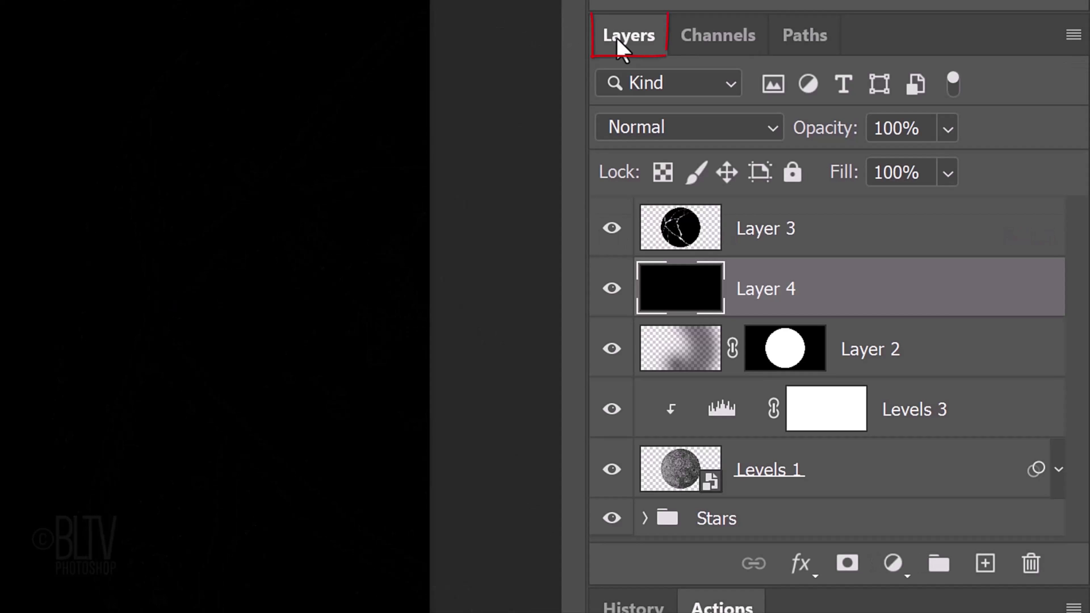
{"action": "key", "text": "Delete"}
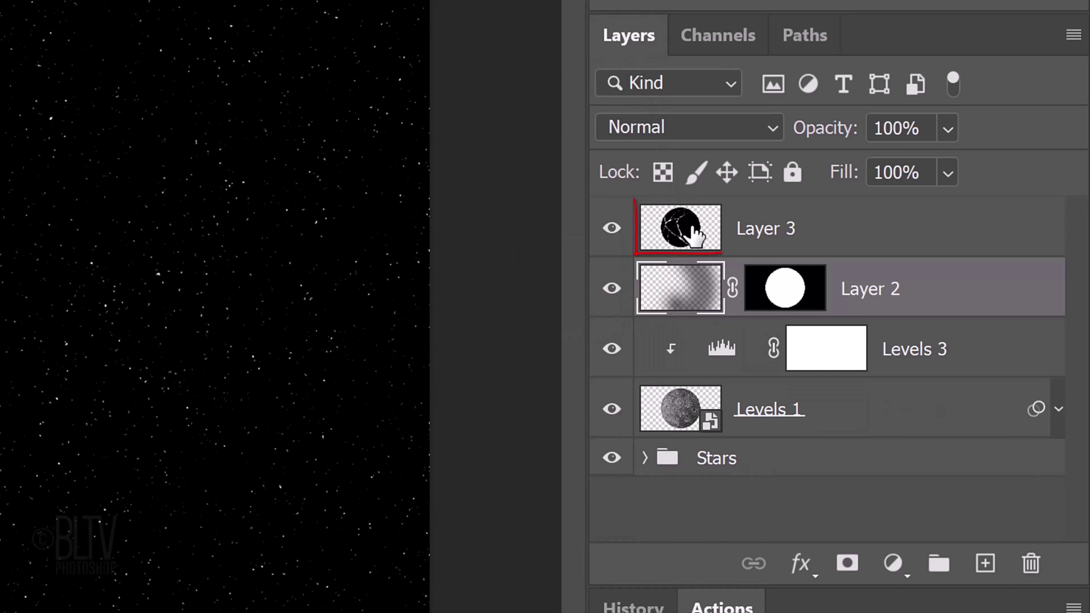
{"action": "left_click", "coordinate": [699, 230]}
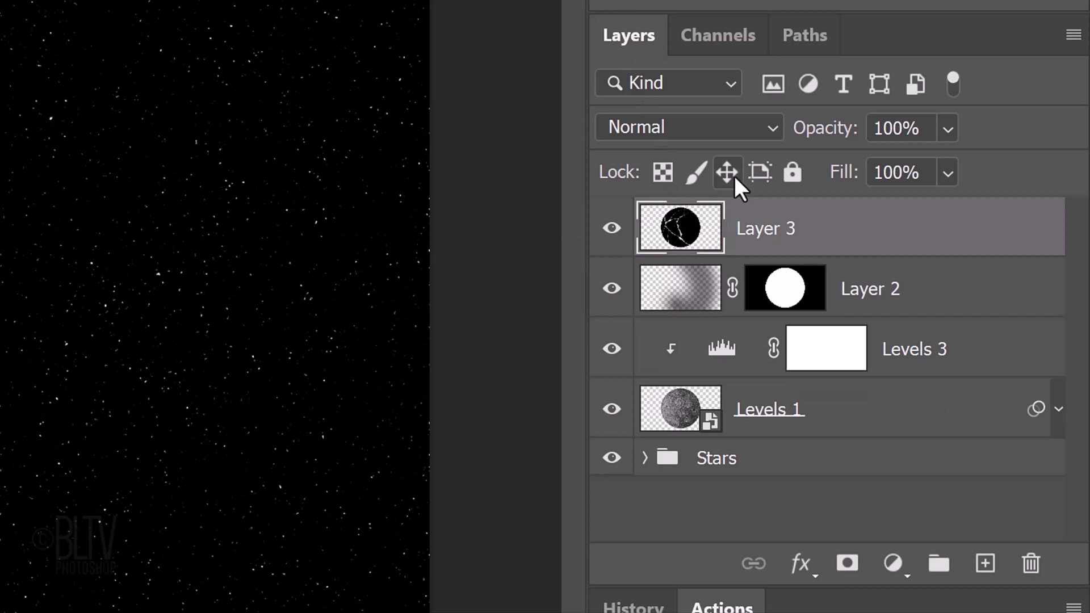
{"action": "left_click", "coordinate": [770, 136]}
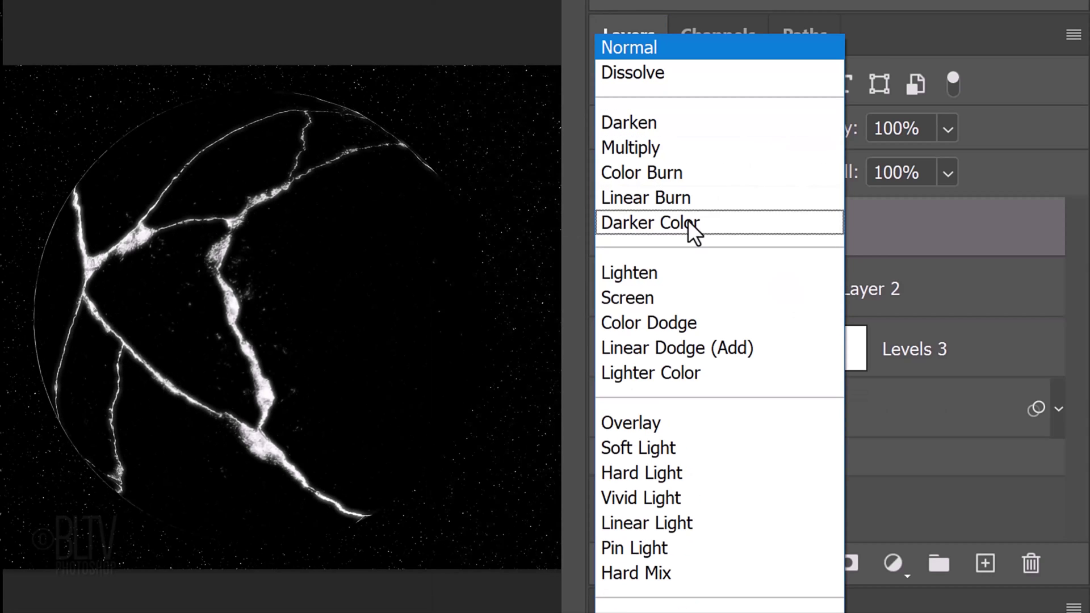
{"action": "left_click", "coordinate": [647, 349]}
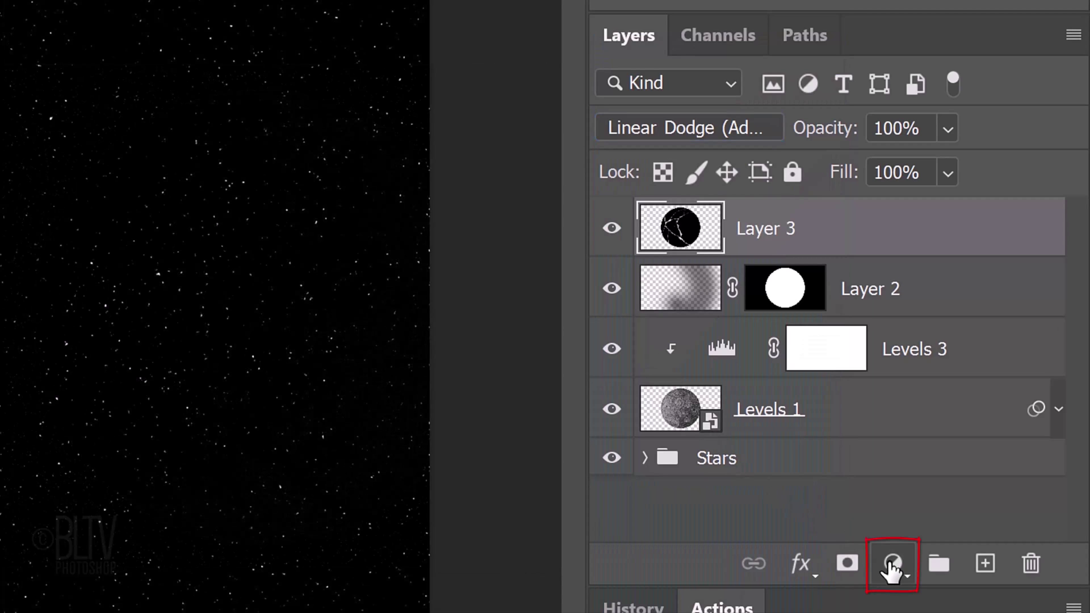
Step: Add a Gradient Map adjustment layer clipped to the cracks' Layer 3
{"action": "left_click", "coordinate": [892, 564]}
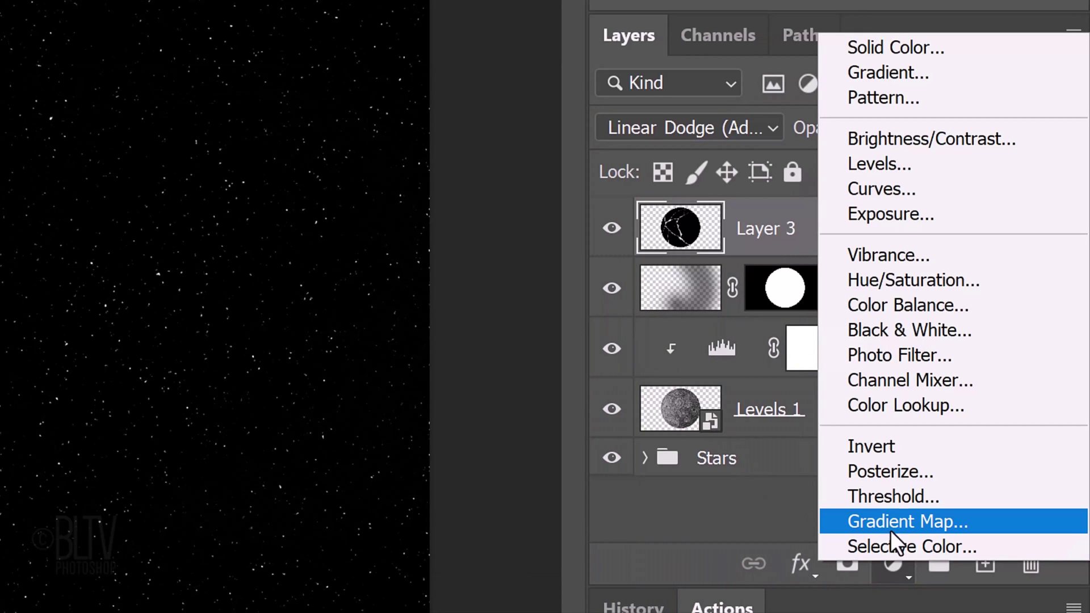
{"action": "left_click", "coordinate": [883, 519]}
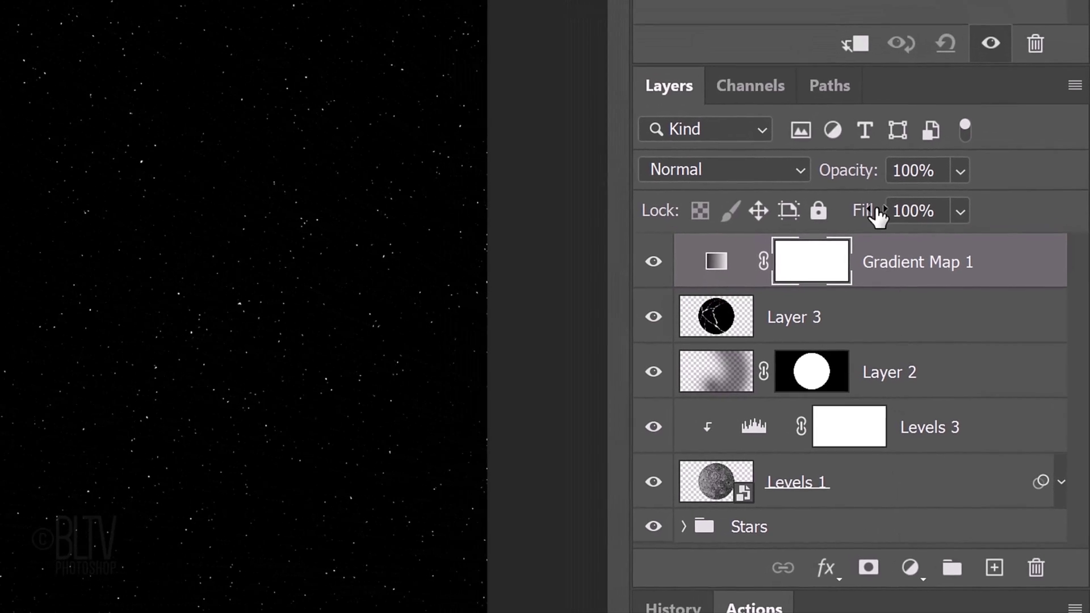
{"action": "left_click", "coordinate": [856, 51]}
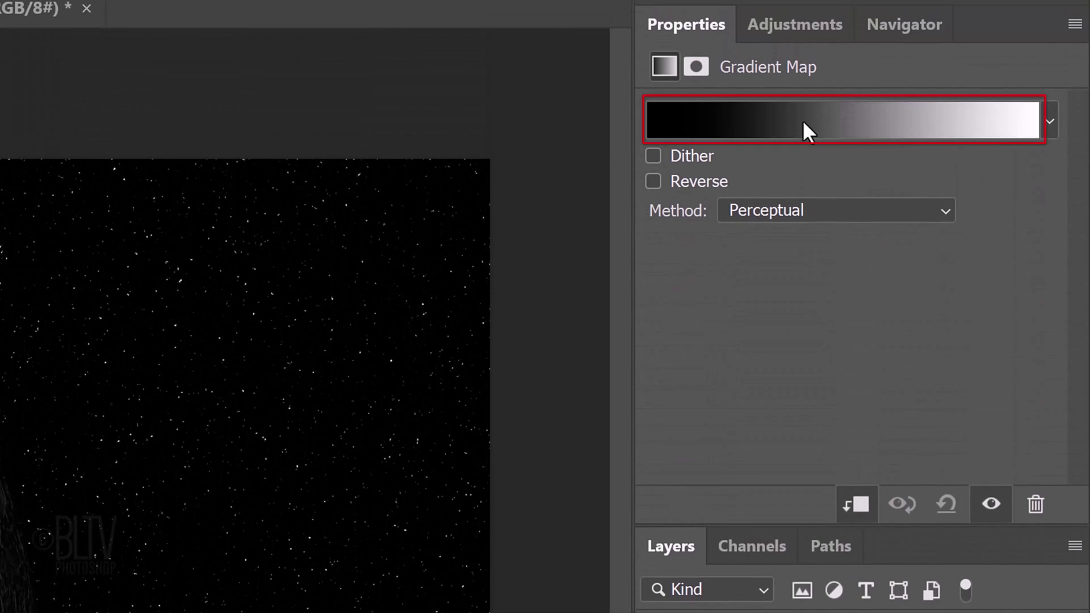
Step: In the Gradient Editor, set the left colour stop to red FF0000
{"action": "left_click", "coordinate": [803, 122]}
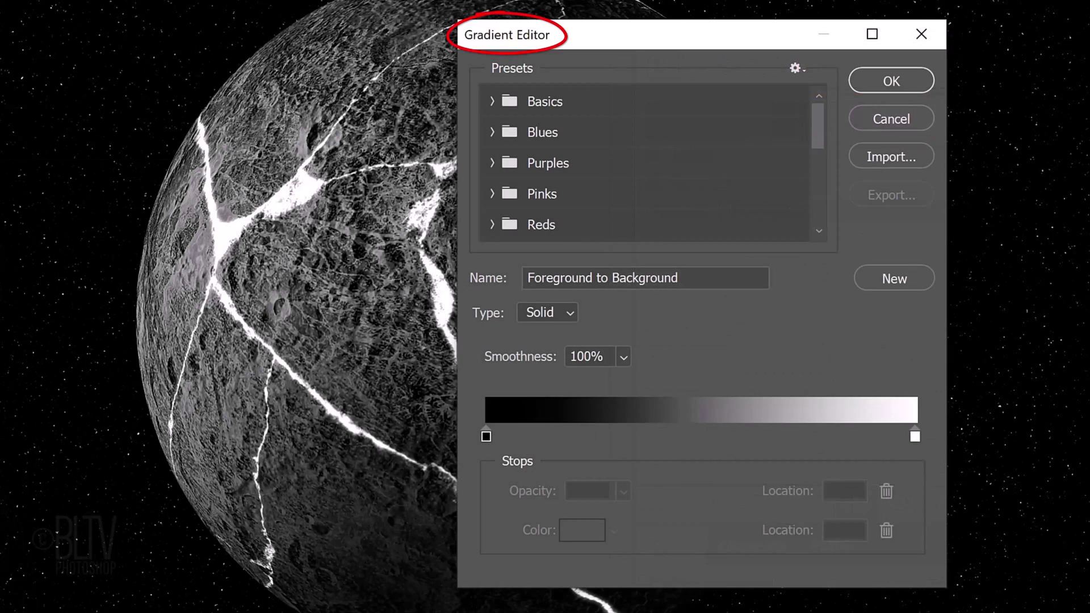
{"action": "left_click", "coordinate": [486, 436]}
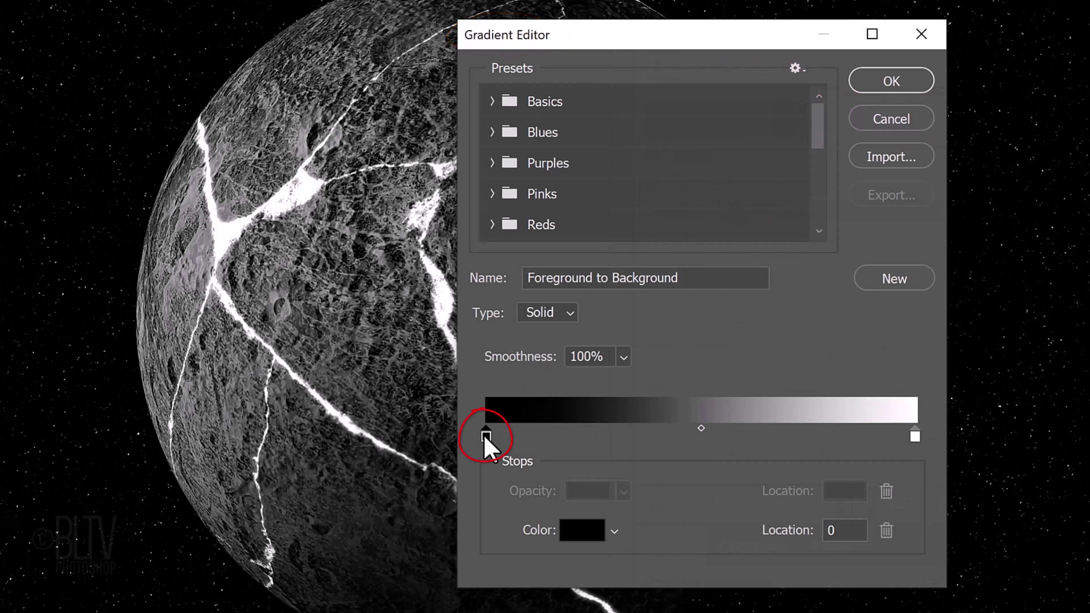
{"action": "left_click", "coordinate": [574, 526]}
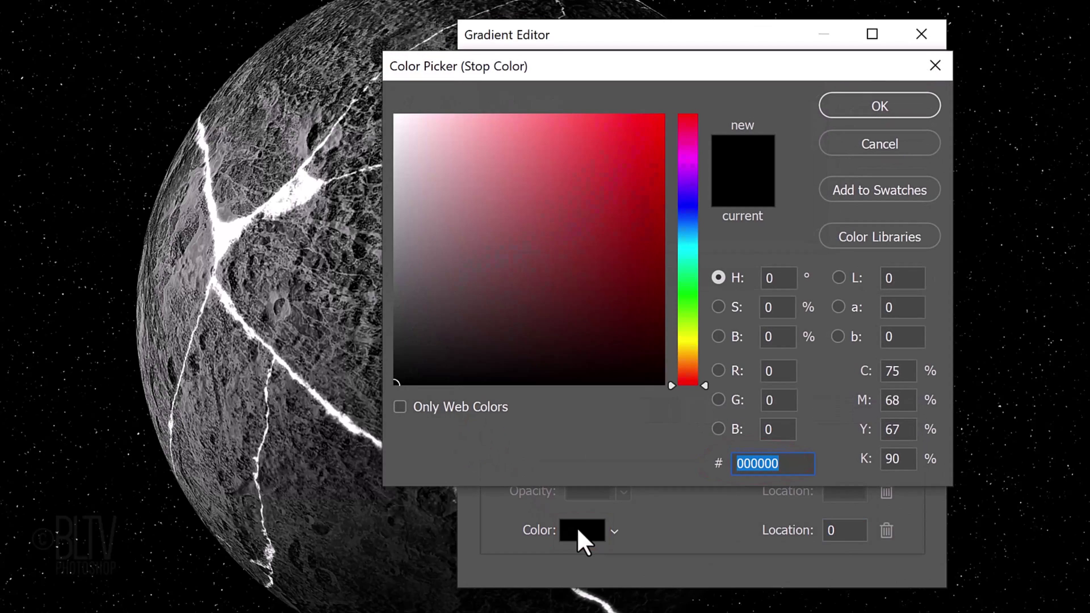
{"action": "type", "text": "FF"}
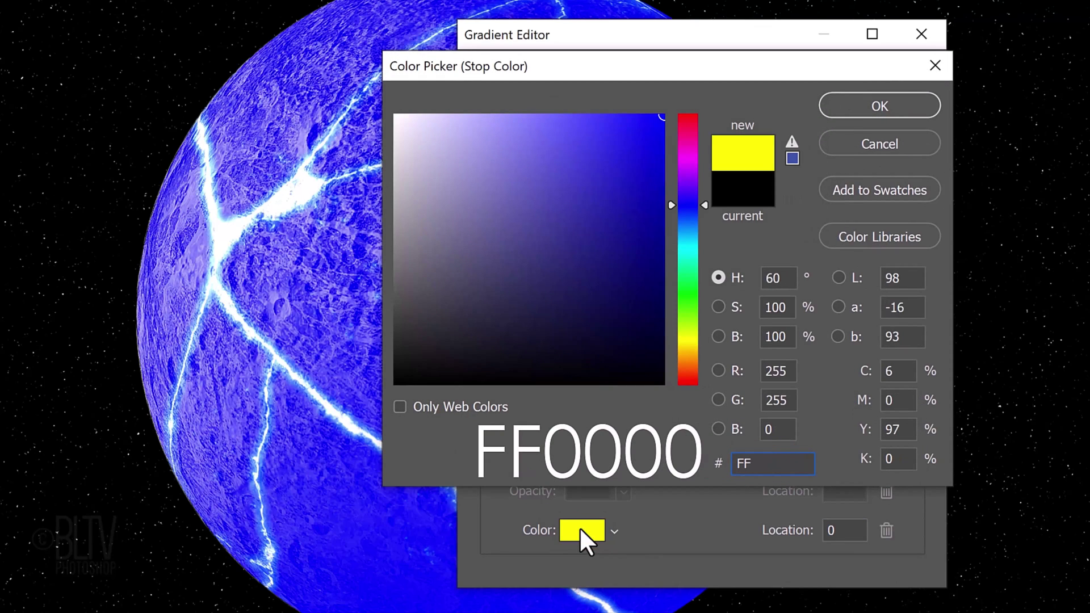
{"action": "type", "text": "0000"}
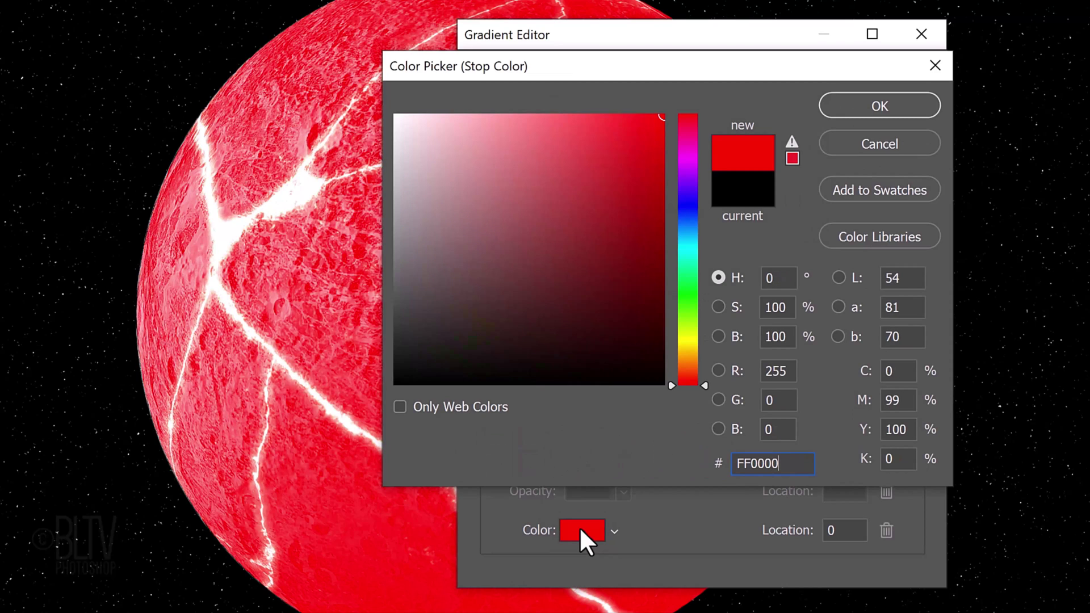
{"action": "key", "text": "Return"}
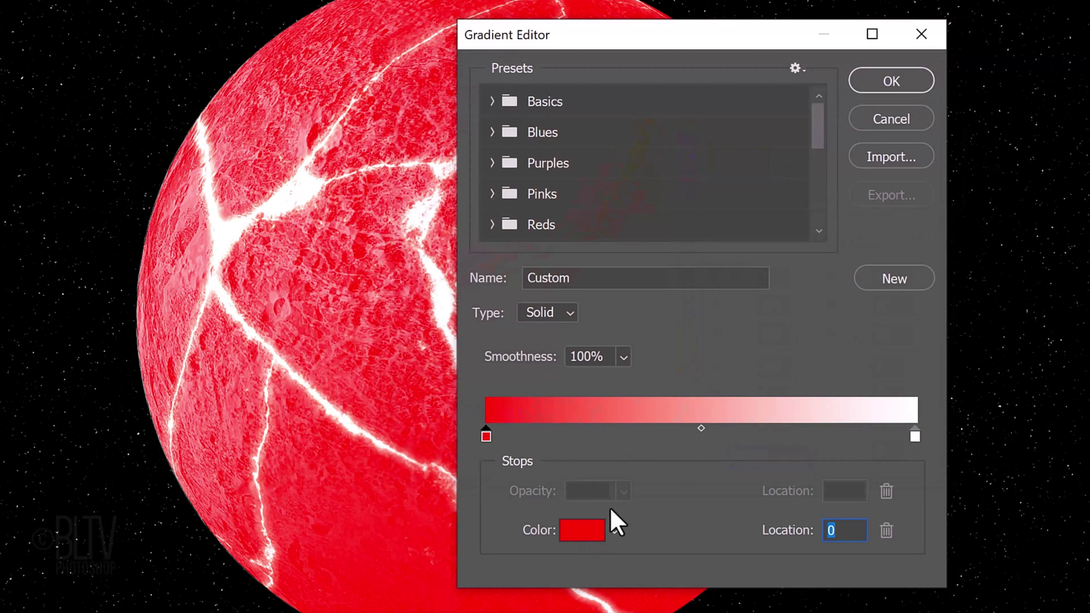
Step: Add a middle colour stop at 50% coloured orange FF5A00
{"action": "left_click", "coordinate": [696, 437]}
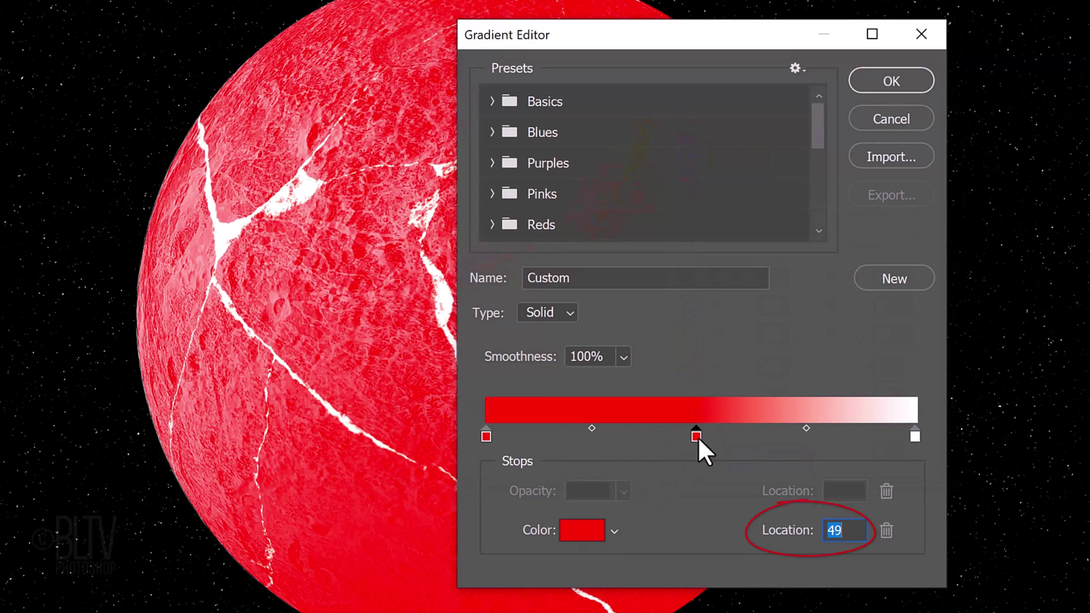
{"action": "left_click_drag", "start_coordinate": [697, 437], "coordinate": [701, 440]}
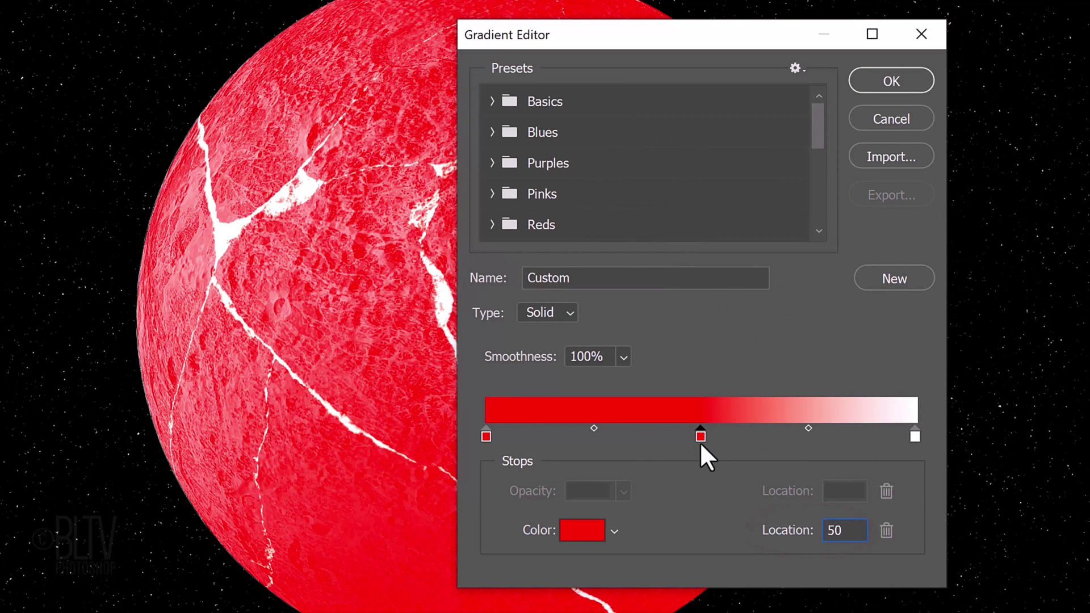
{"action": "left_click", "coordinate": [580, 524]}
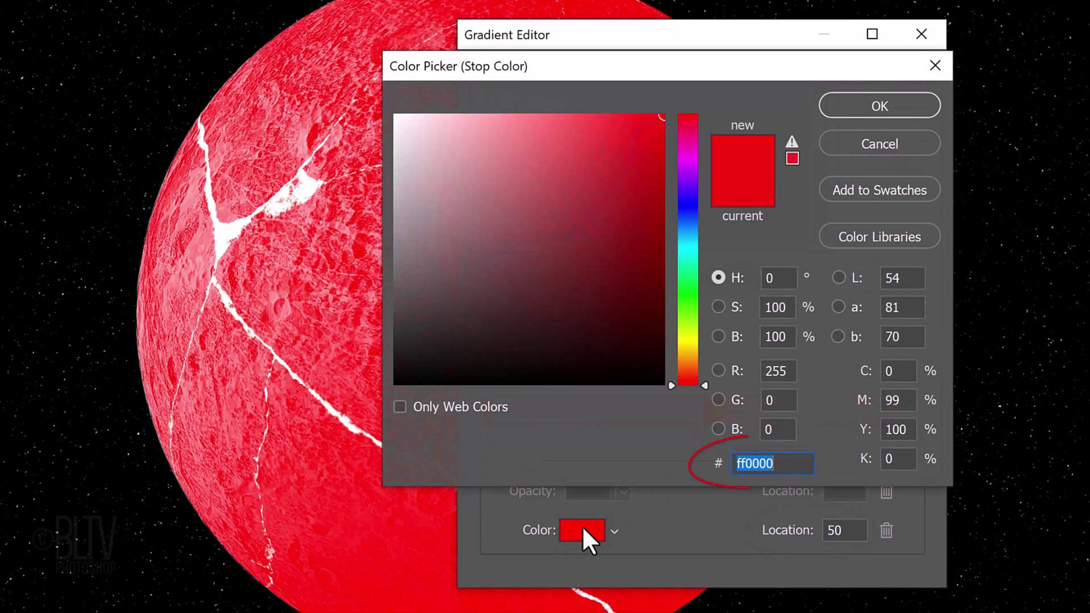
{"action": "type", "text": "FF"}
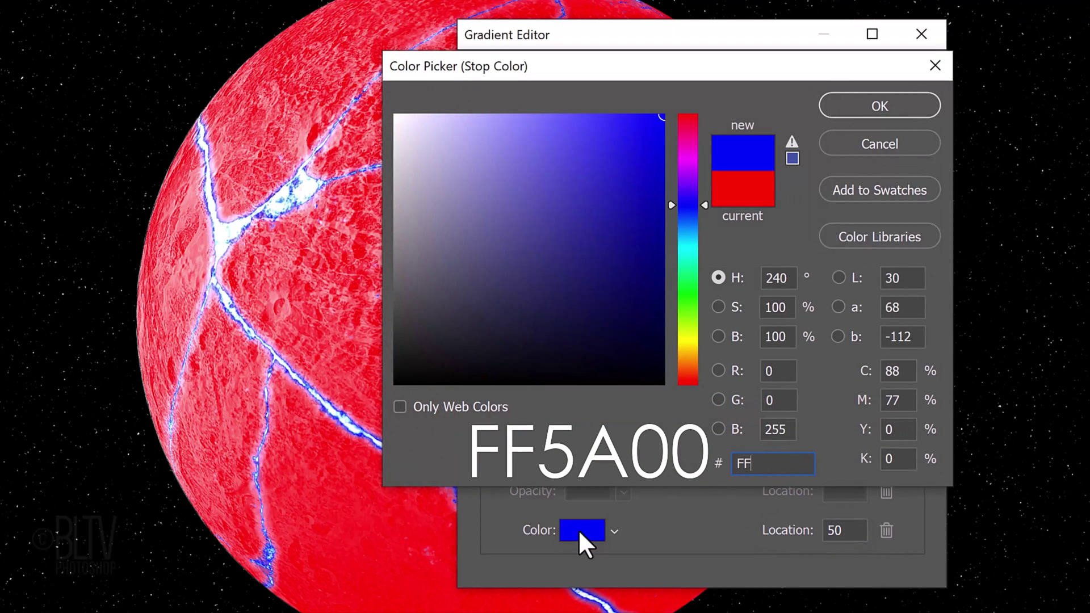
{"action": "type", "text": "5A"}
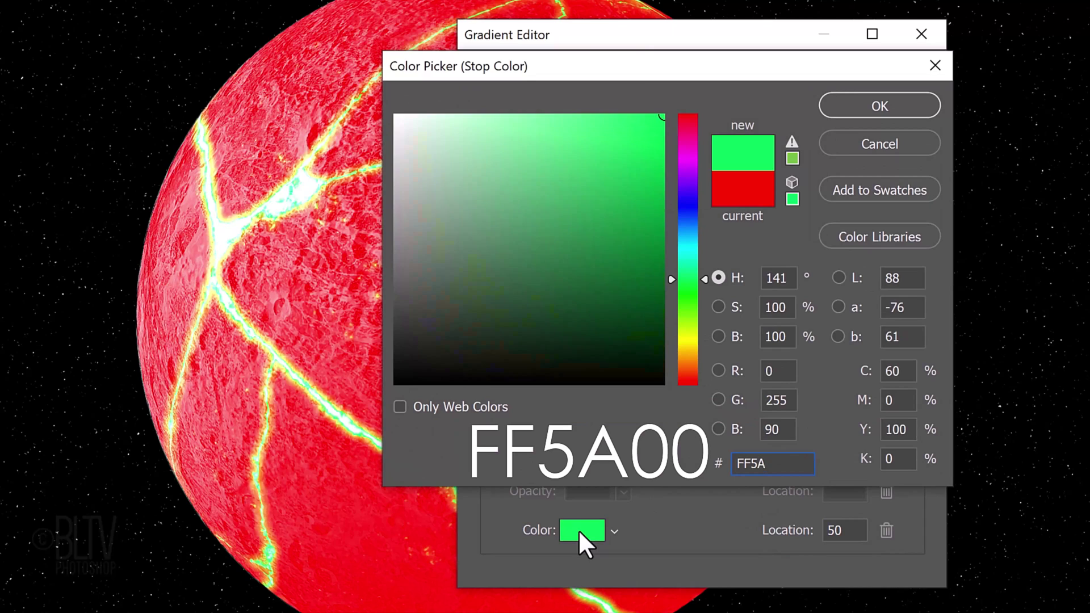
{"action": "type", "text": "00"}
{"action": "key", "text": "Return"}
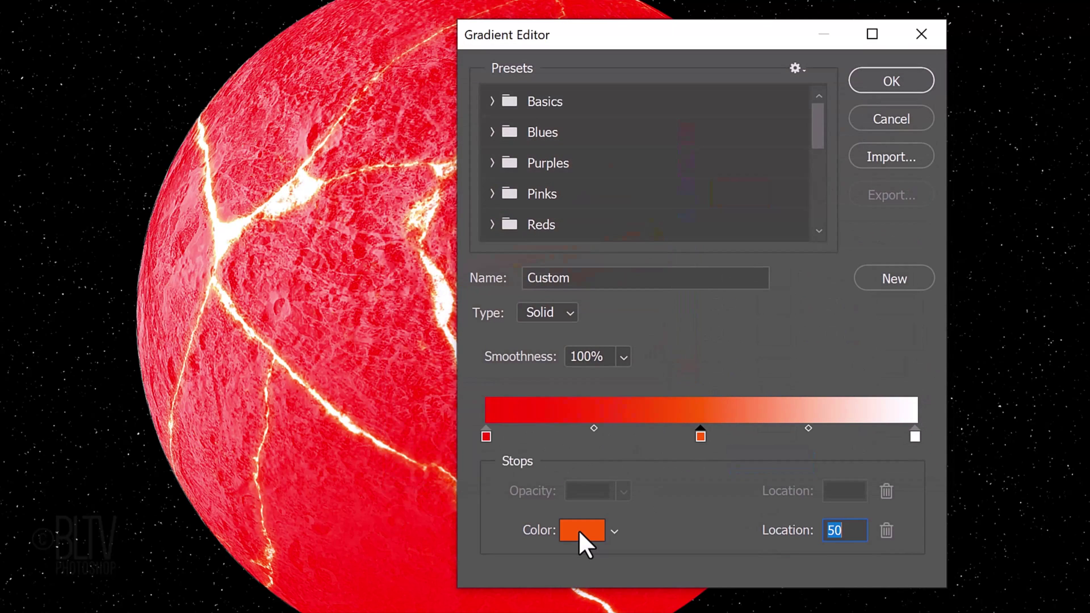
Step: Set the right end stop to amber FFB400 and accept the gradient
{"action": "left_click", "coordinate": [913, 436]}
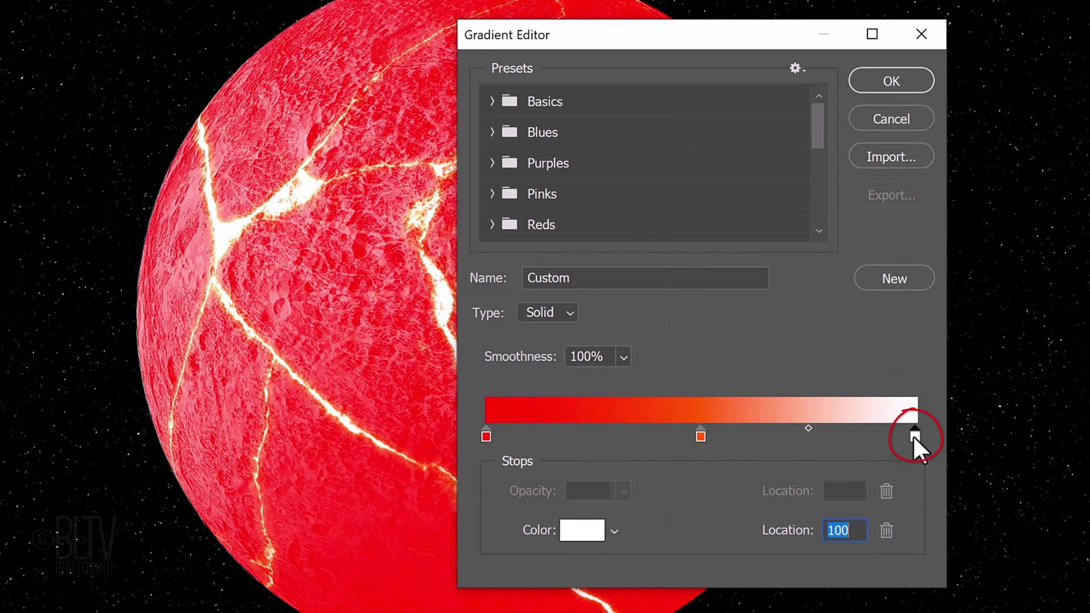
{"action": "left_click", "coordinate": [581, 532]}
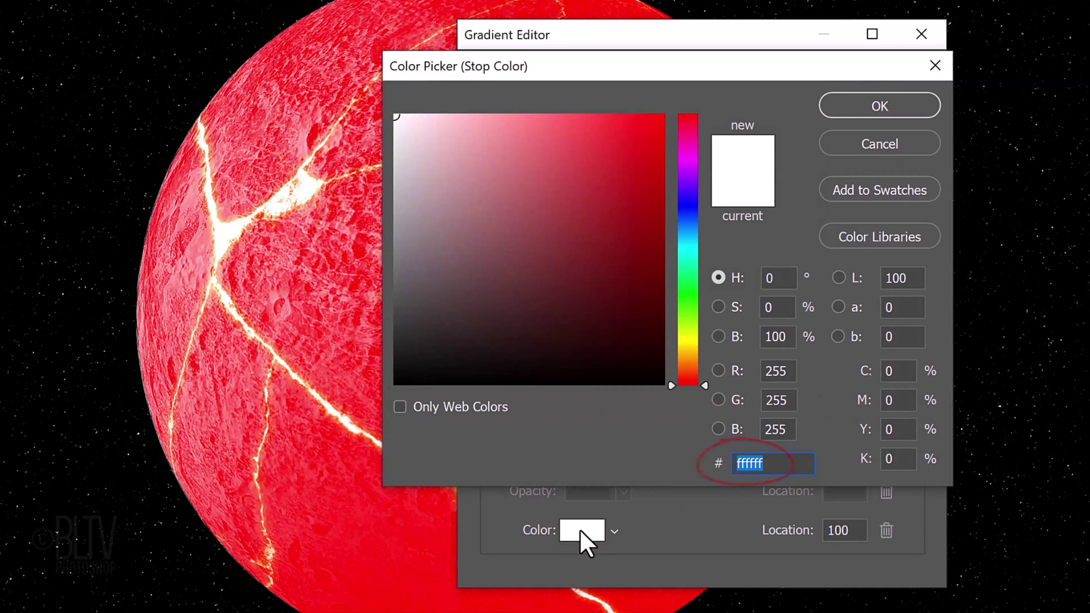
{"action": "type", "text": "FFB"}
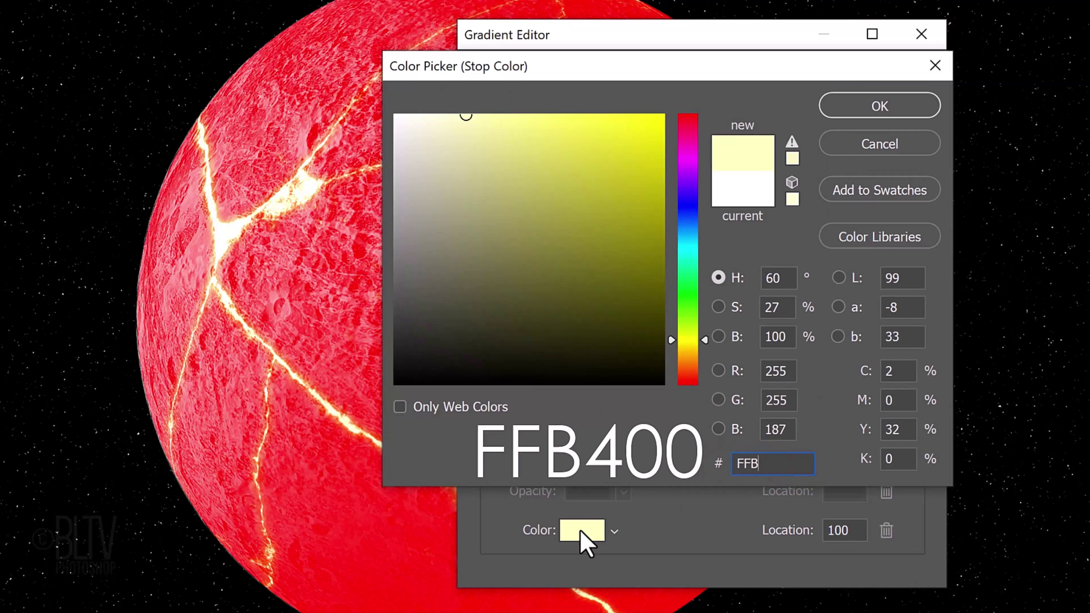
{"action": "type", "text": "400"}
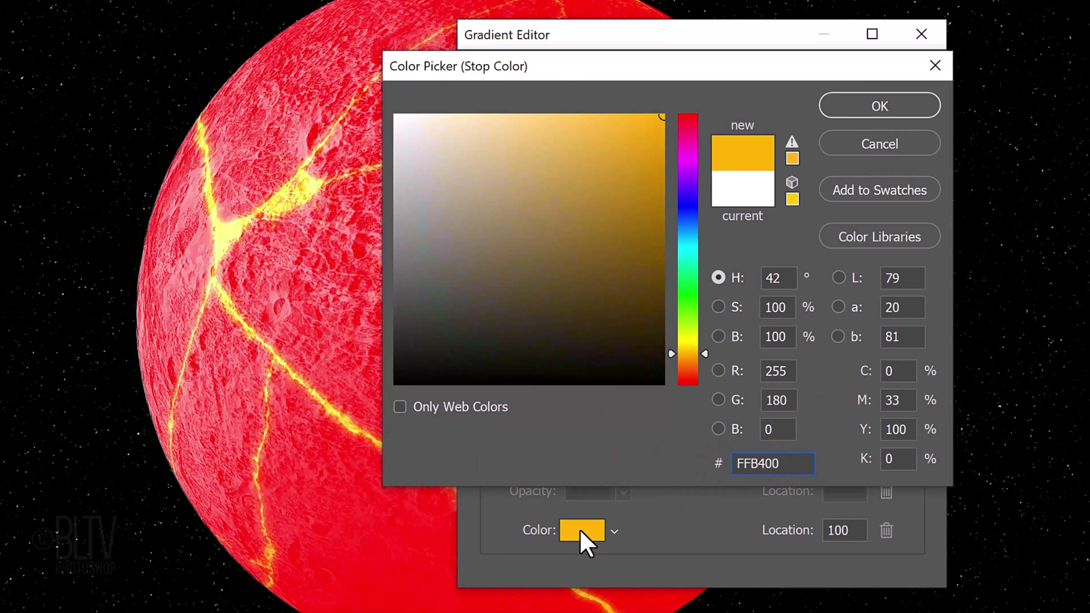
{"action": "key", "text": "Return"}
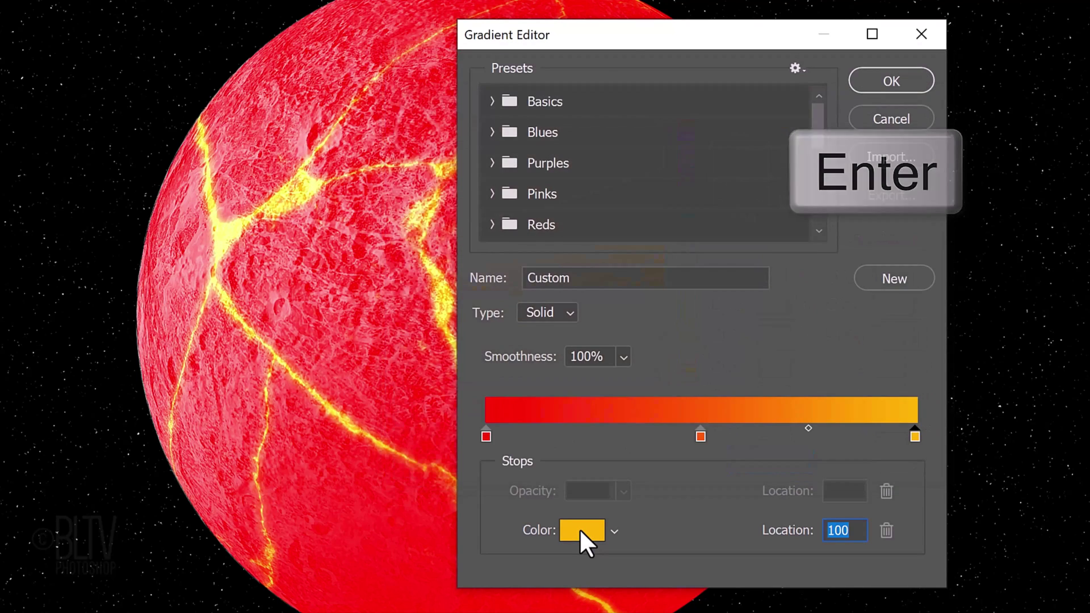
{"action": "key", "text": "Return"}
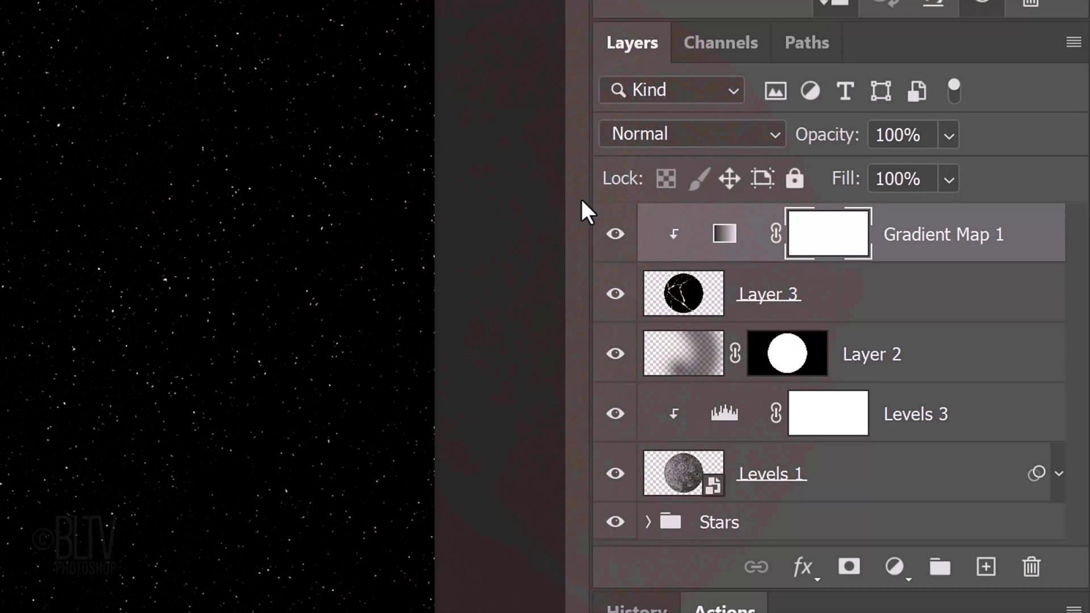
Step: Set Gradient Map 1 to Color blend mode and add a new empty layer on top
{"action": "left_click", "coordinate": [713, 133]}
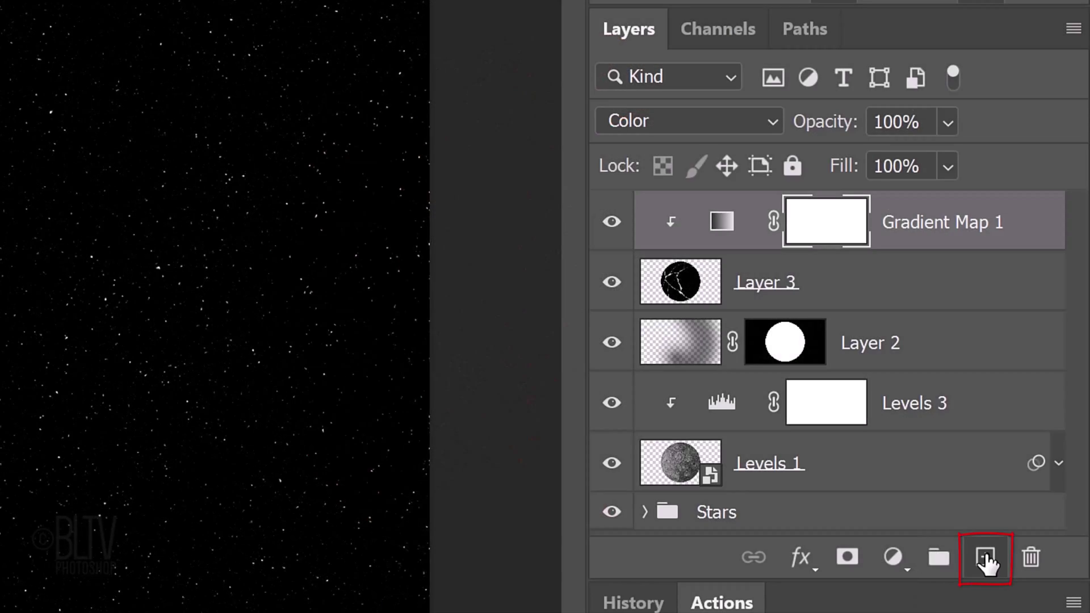
{"action": "left_click", "coordinate": [985, 557]}
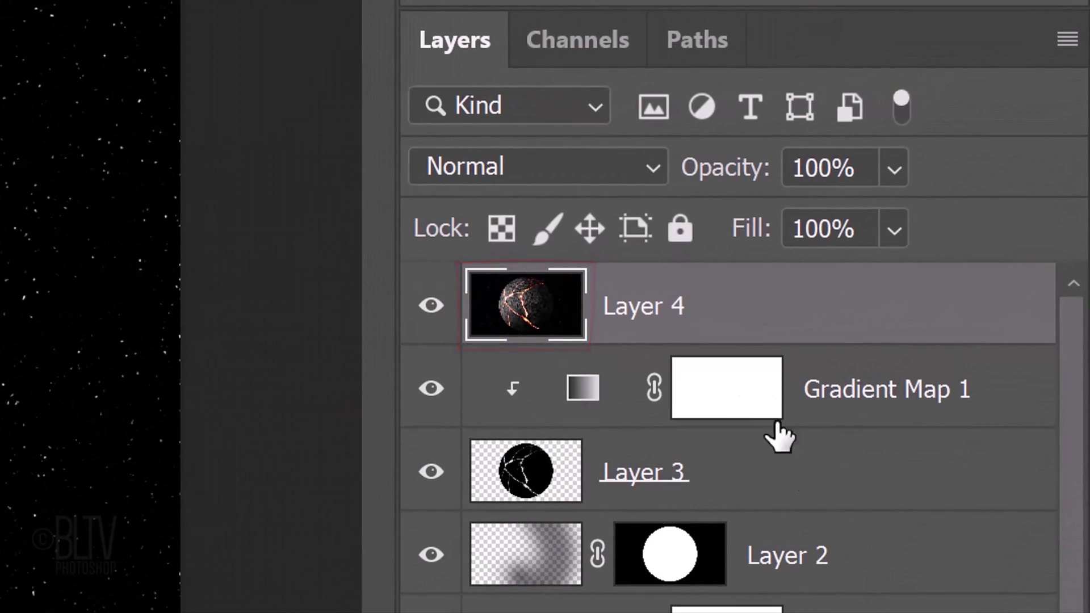
Step: Load the Alpha 1 crack selection and copy the cracks onto their own layer with Ctrl+J
{"action": "left_click", "coordinate": [651, 30]}
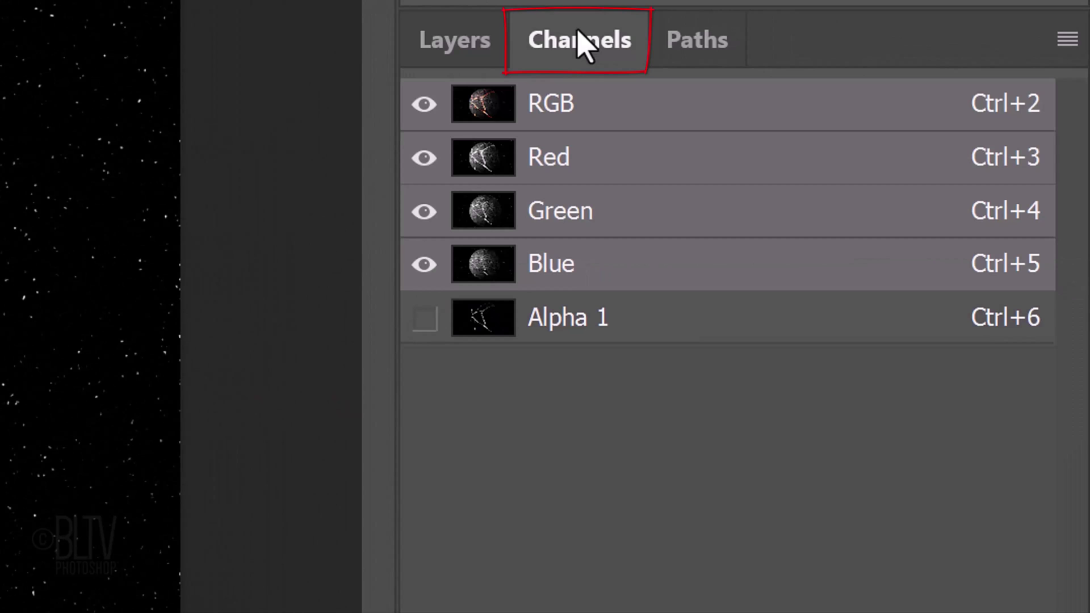
{"action": "left_click", "coordinate": [485, 323], "text": "ctrl"}
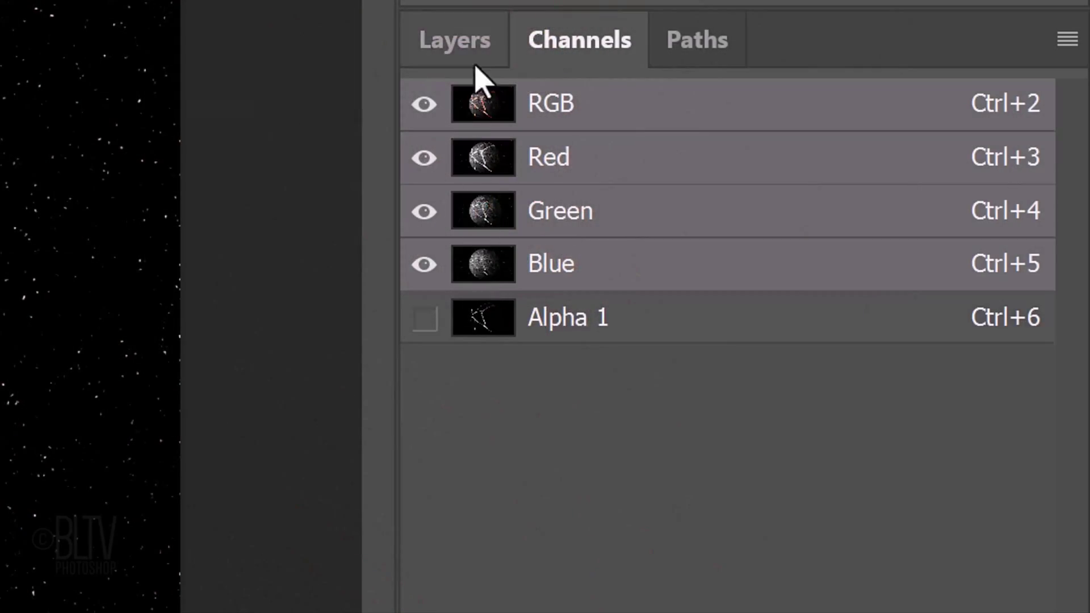
{"action": "left_click", "coordinate": [470, 44]}
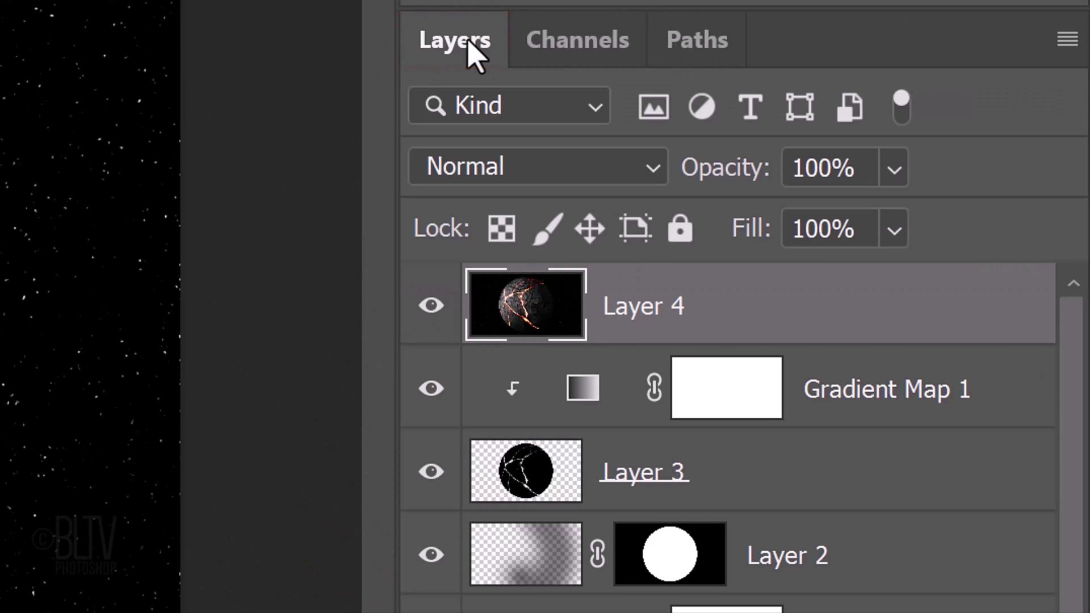
{"action": "key", "text": "ctrl+j"}
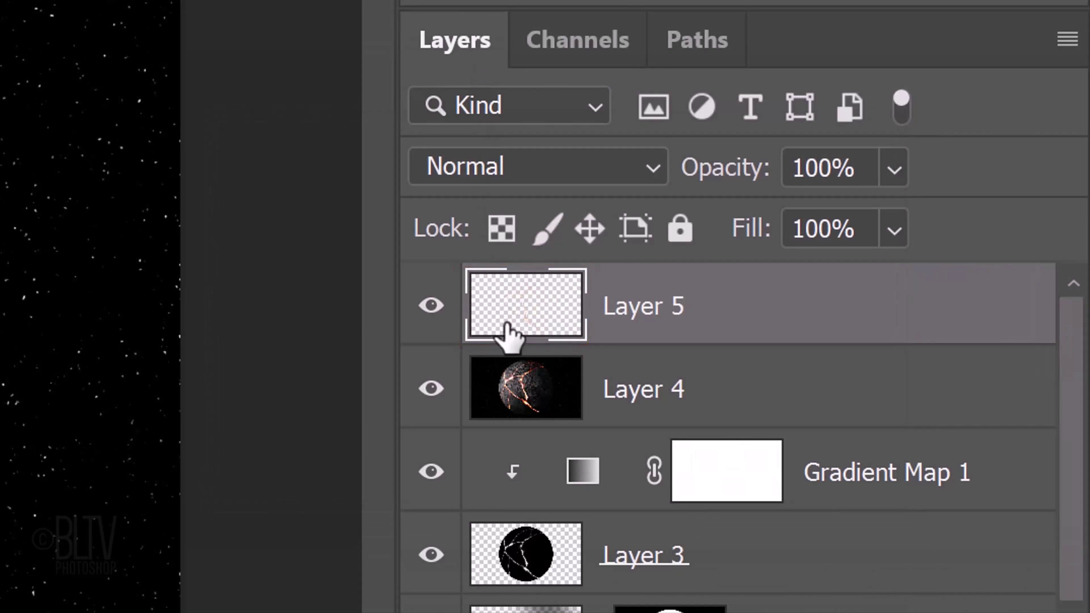
Step: Delete the merged planet copy Layer 4 and rename Layer 5 to 'Cracks'
{"action": "left_click", "coordinate": [518, 390]}
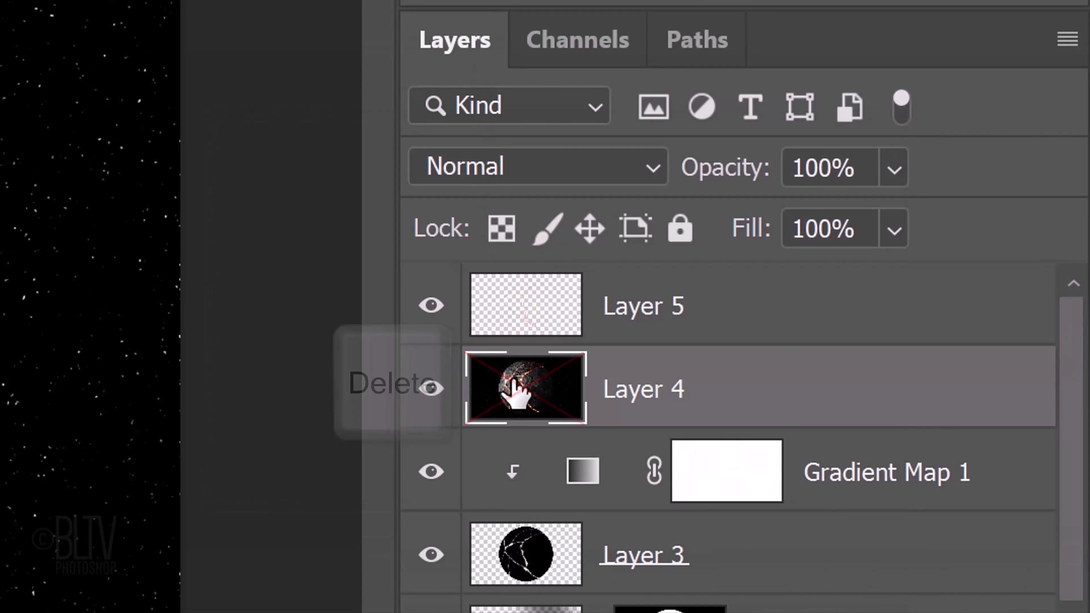
{"action": "key", "text": "Delete"}
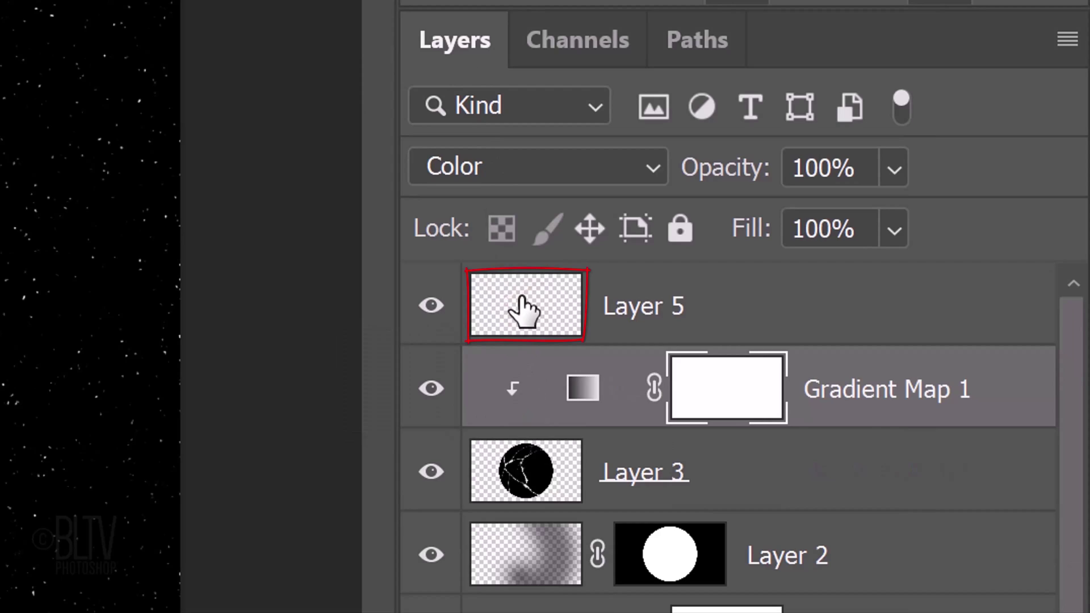
{"action": "left_click", "coordinate": [519, 311]}
{"action": "double_click", "coordinate": [606, 307]}
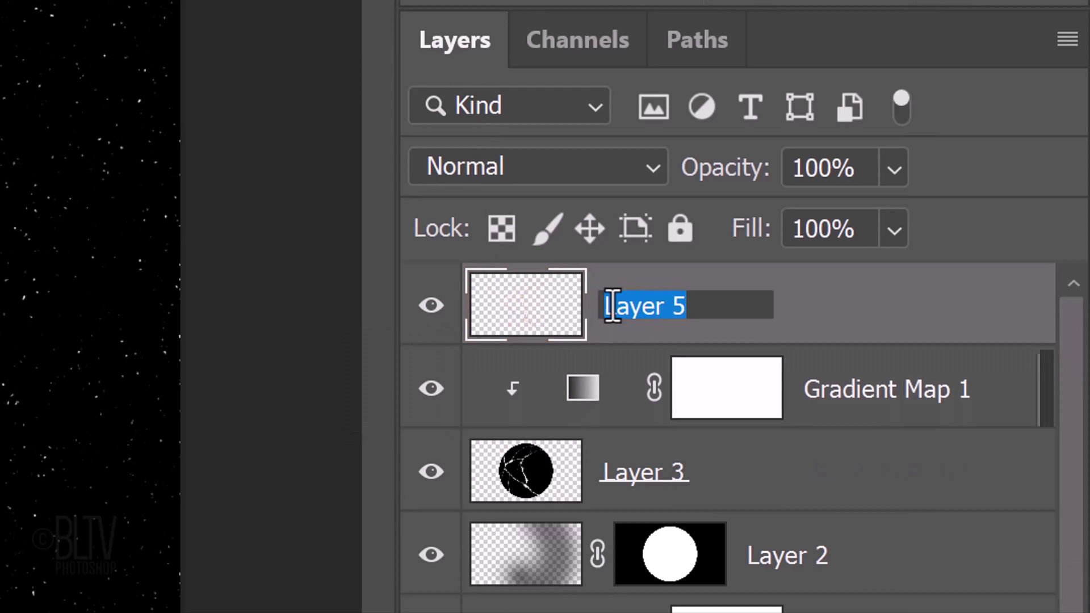
{"action": "type", "text": "Cracks"}
{"action": "key", "text": "Return"}
{"action": "left_click", "coordinate": [520, 311]}
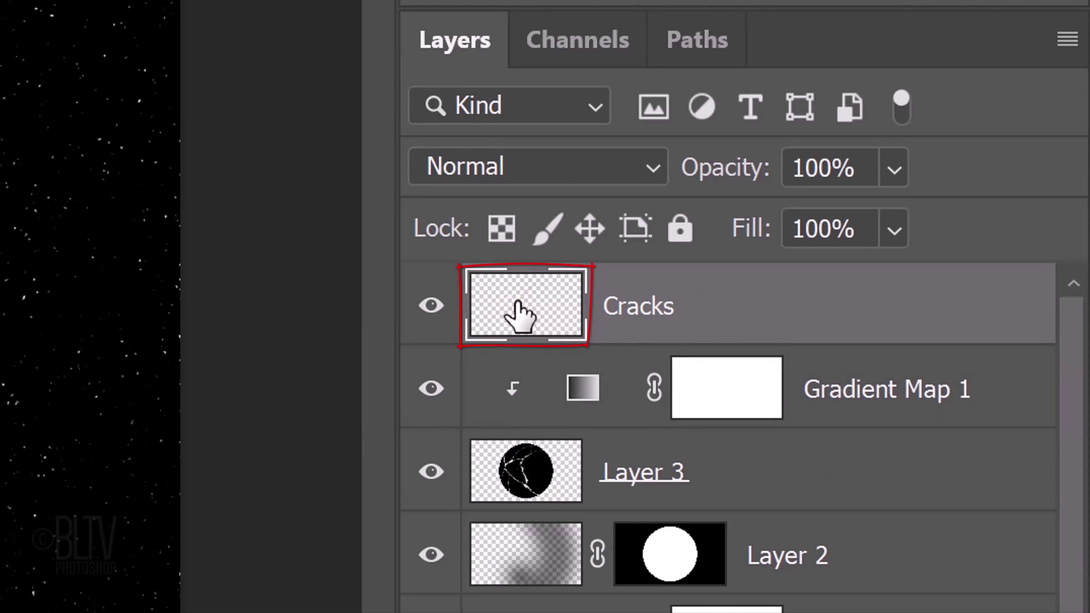
Step: Give the Cracks layer a red FF0000 Outer Glow, 100 px size, 50% range
{"action": "double_click", "coordinate": [519, 311]}
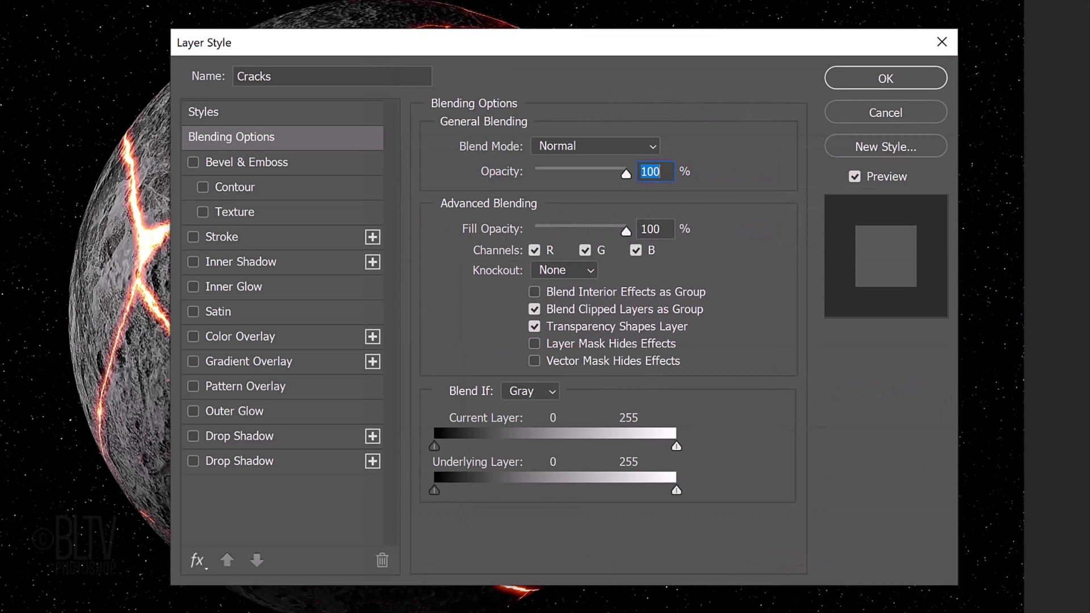
{"action": "left_click", "coordinate": [232, 410]}
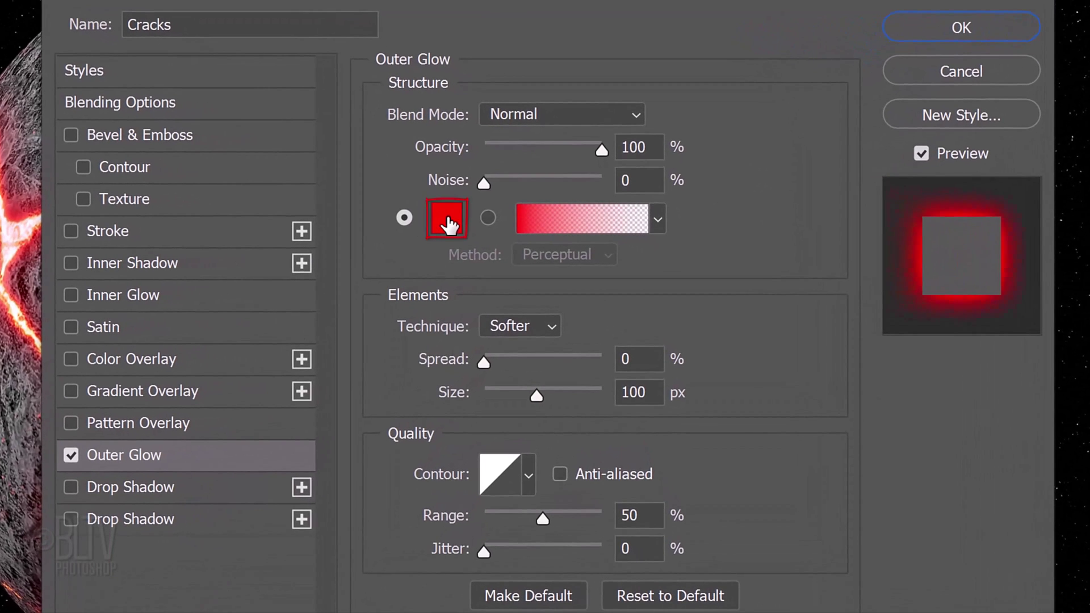
{"action": "left_click", "coordinate": [447, 219]}
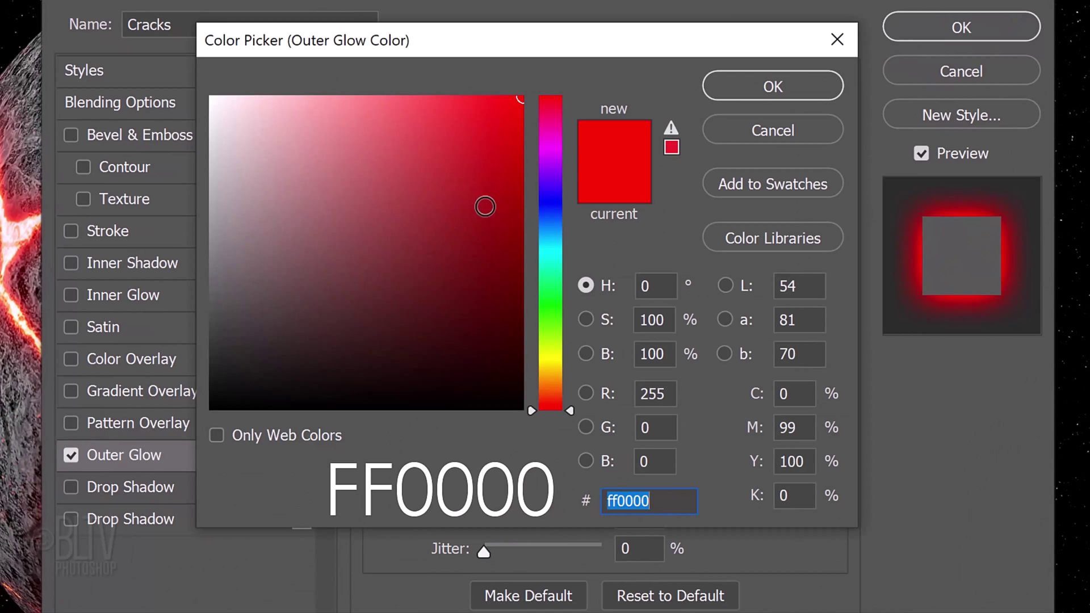
{"action": "left_click", "coordinate": [754, 87]}
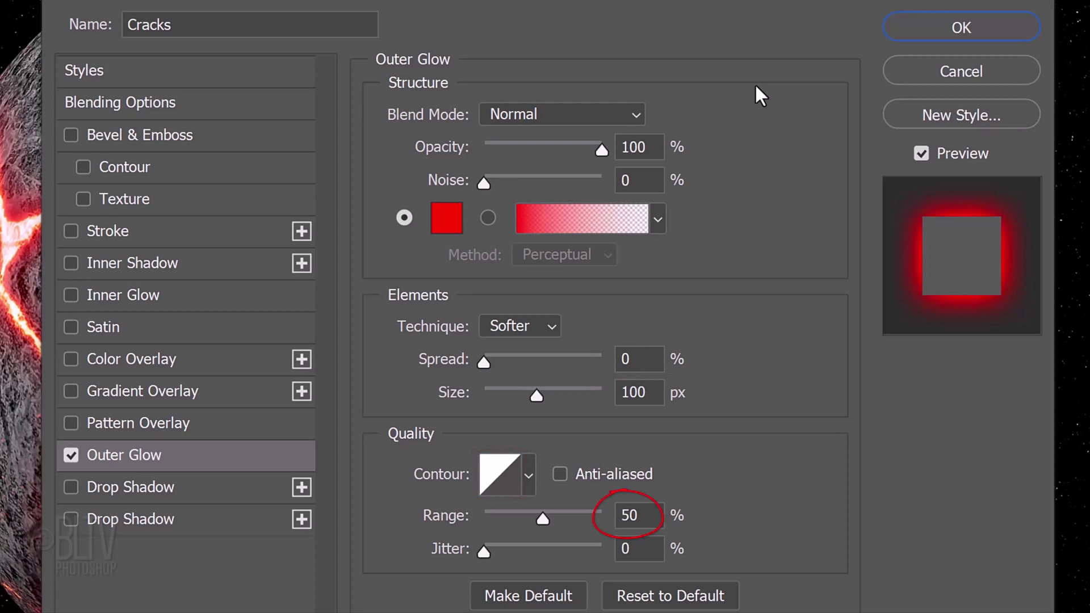
{"action": "left_click", "coordinate": [959, 26]}
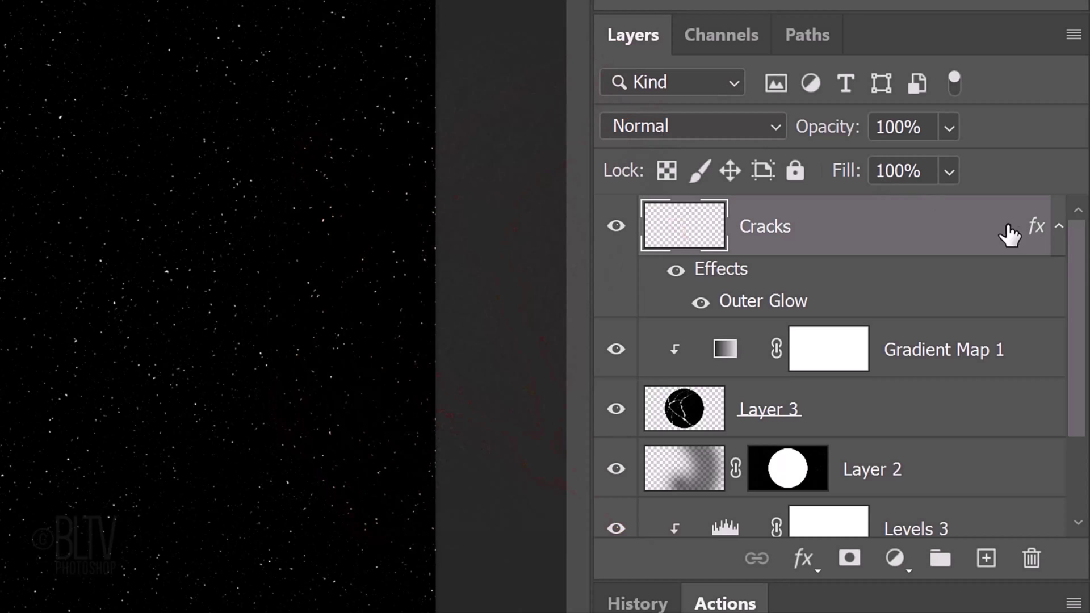
Step: Duplicate the Cracks layer and rotate the copy about 95° clockwise
{"action": "left_click", "coordinate": [1058, 227]}
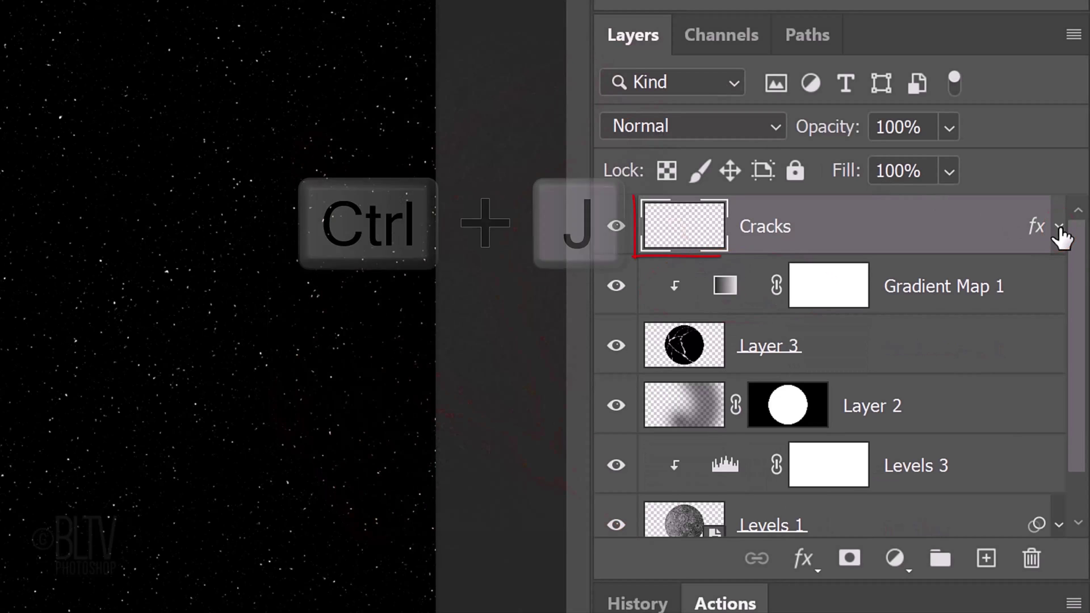
{"action": "key", "text": "ctrl+j"}
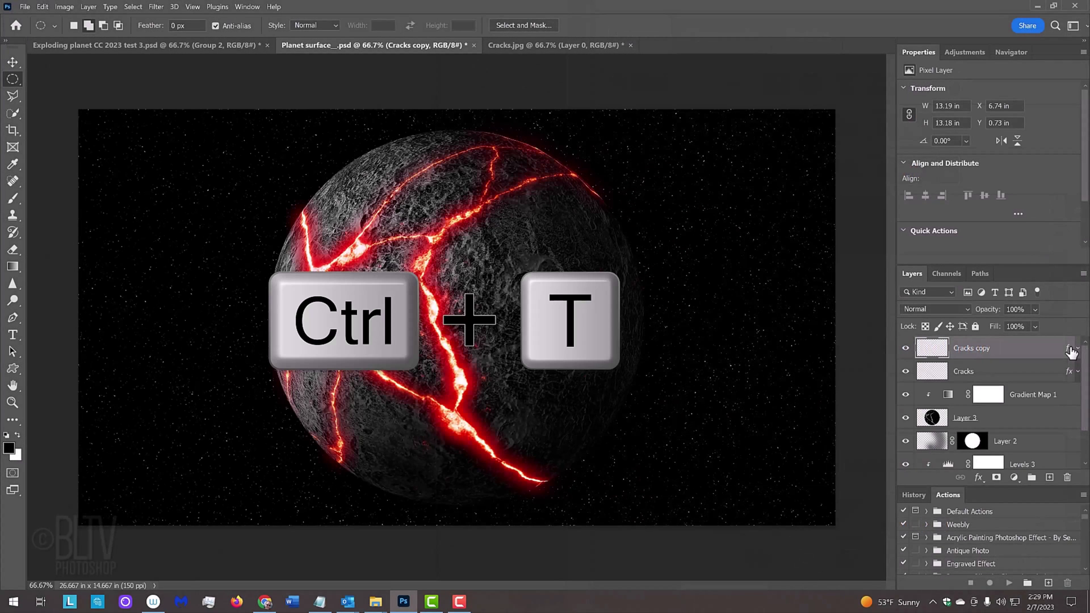
{"action": "key", "text": "ctrl+t"}
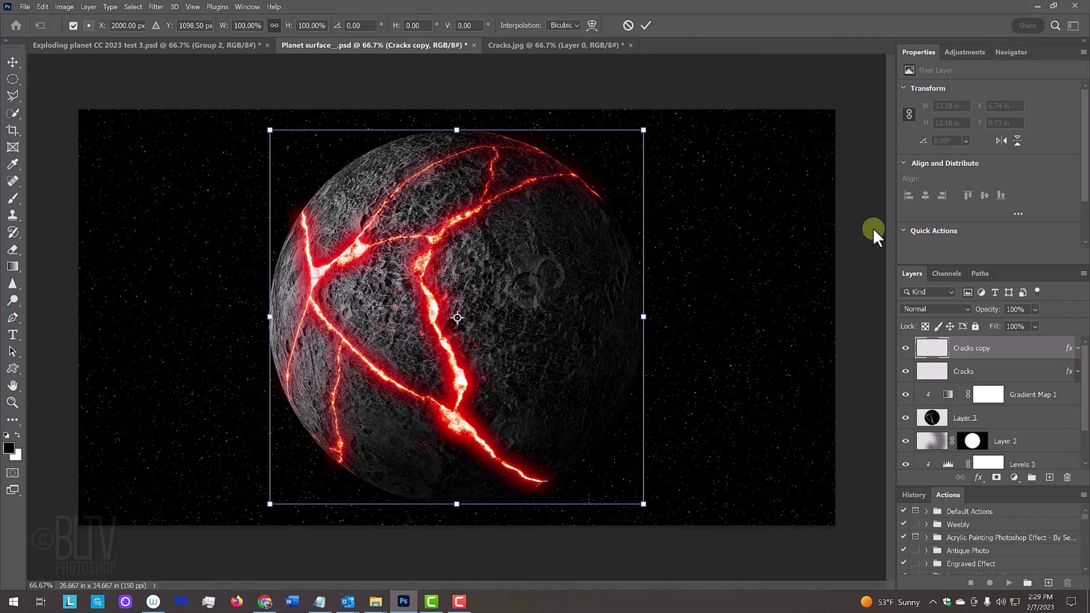
{"action": "left_click_drag", "start_coordinate": [654, 123], "coordinate": [623, 509]}
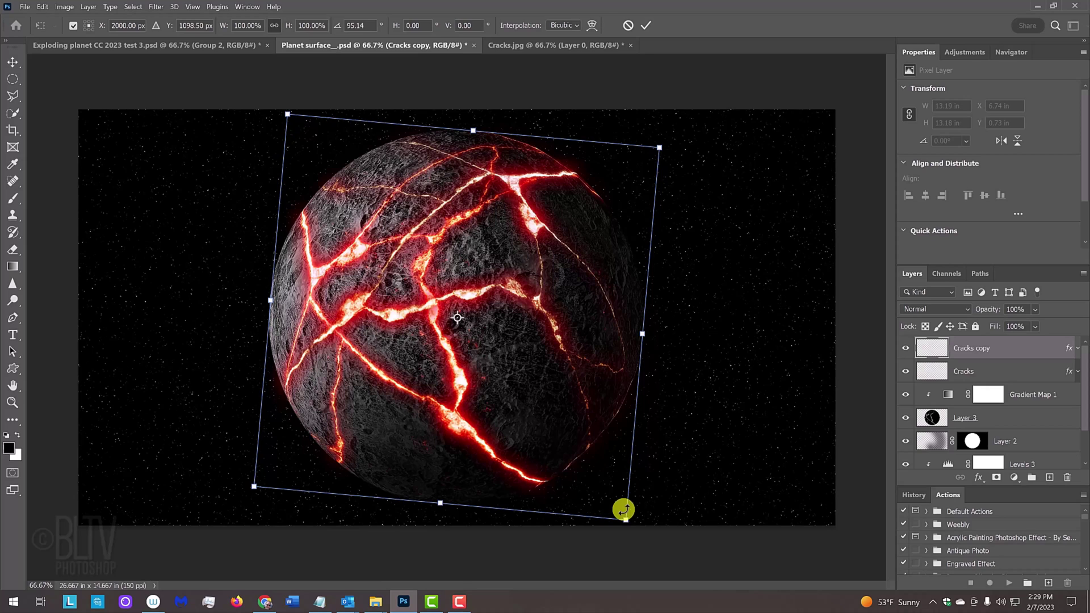
{"action": "key", "text": "Return"}
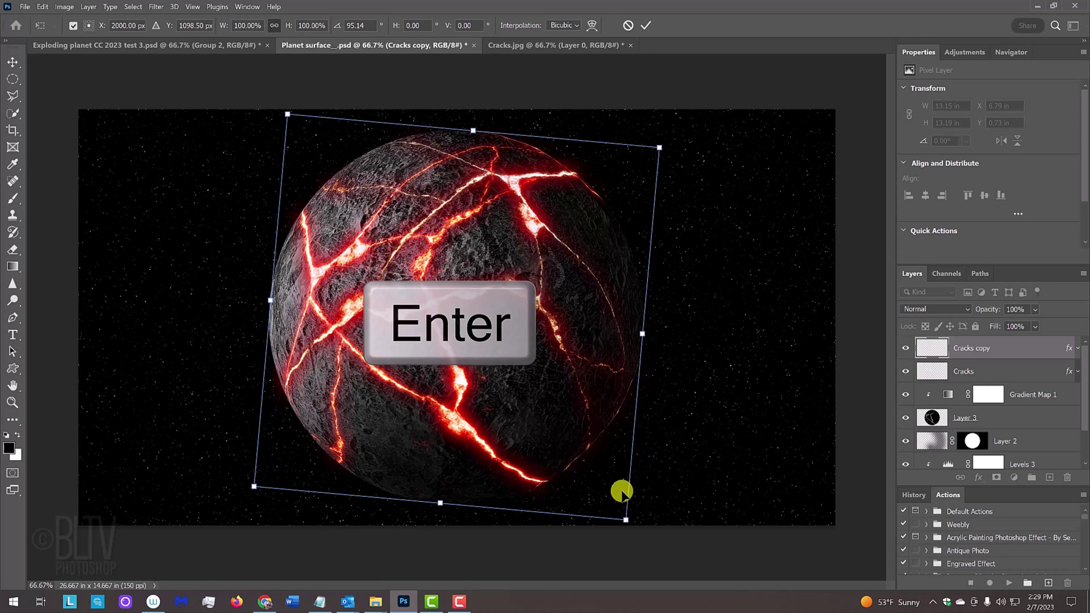
Step: Add a hide-all mask to Cracks copy and ready a smaller white brush at 100% opacity
{"action": "left_click", "coordinate": [644, 23]}
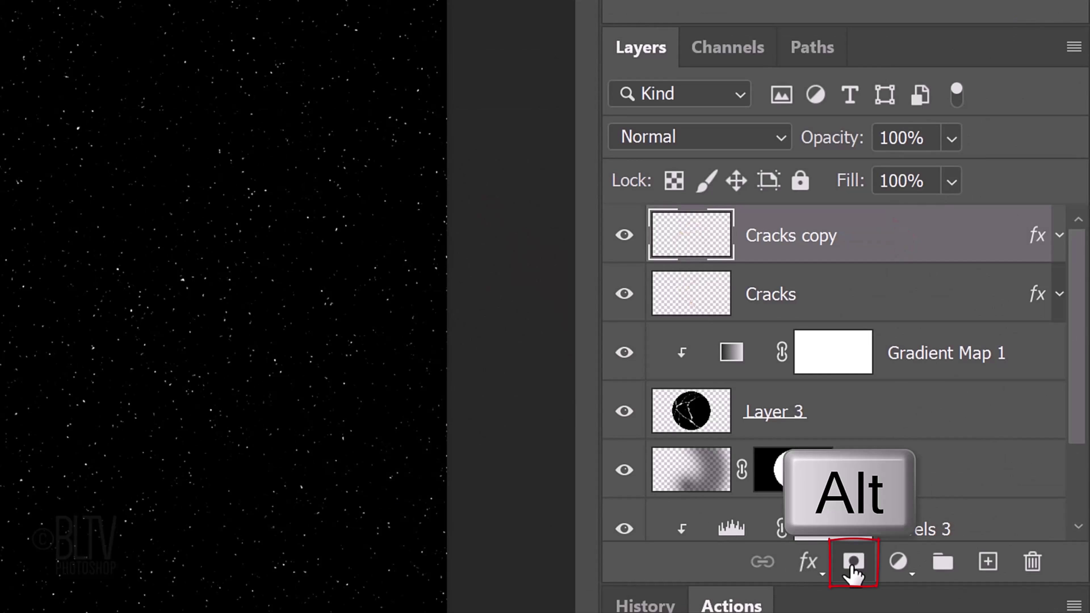
{"action": "left_click", "coordinate": [853, 572], "text": "alt"}
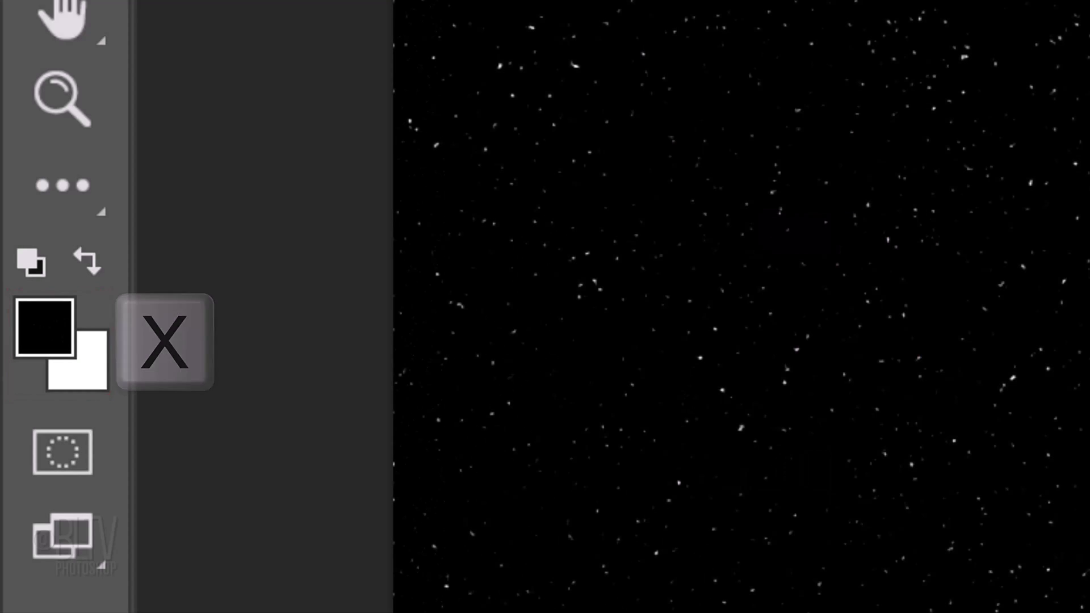
{"action": "key", "text": "x"}
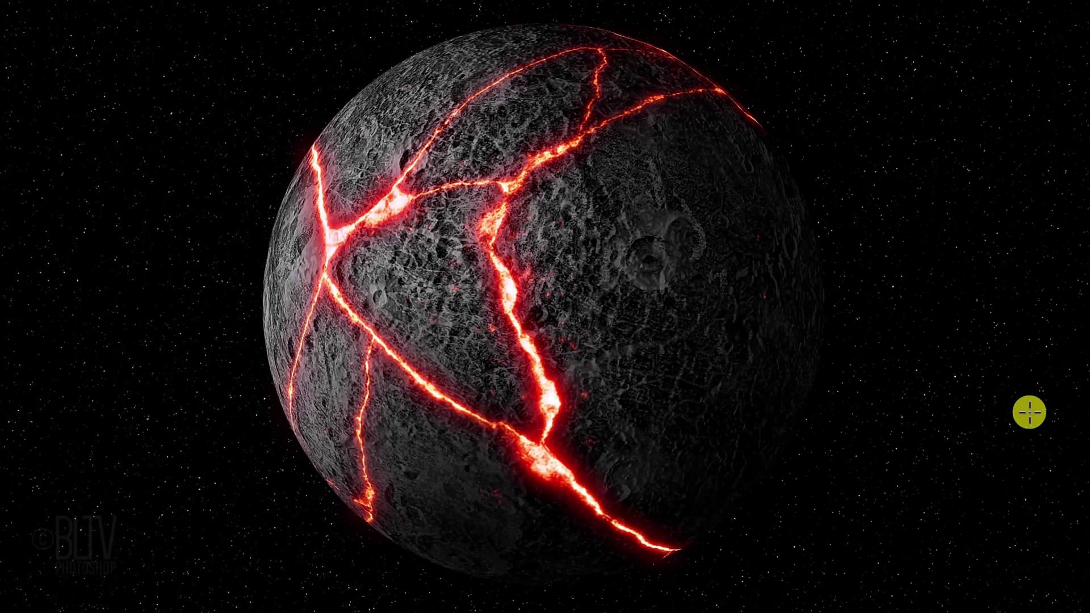
{"action": "key", "text": "b"}
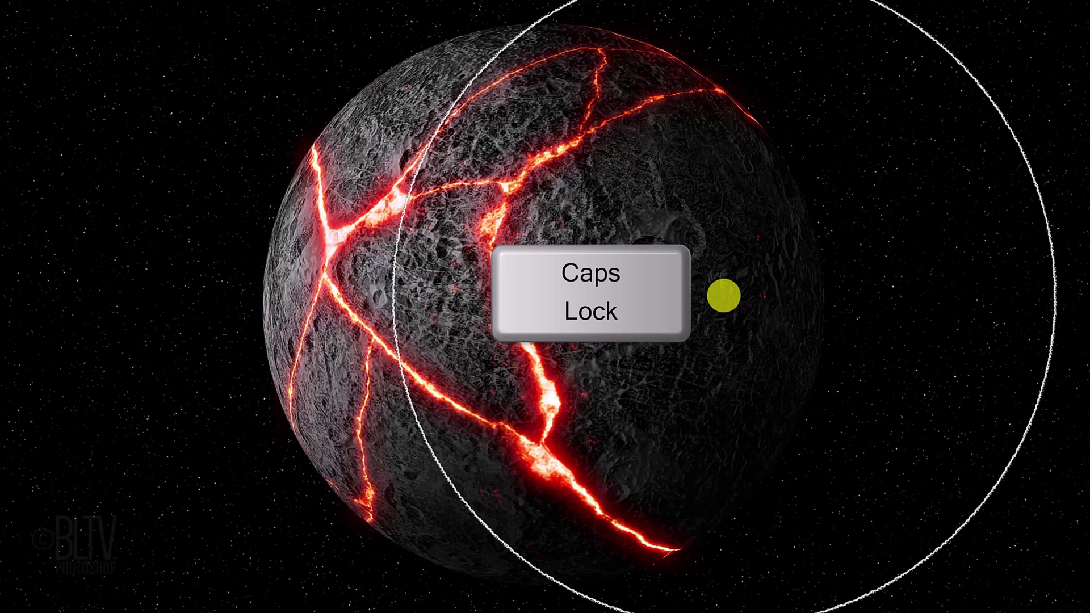
{"action": "key", "text": "bracketleft"}
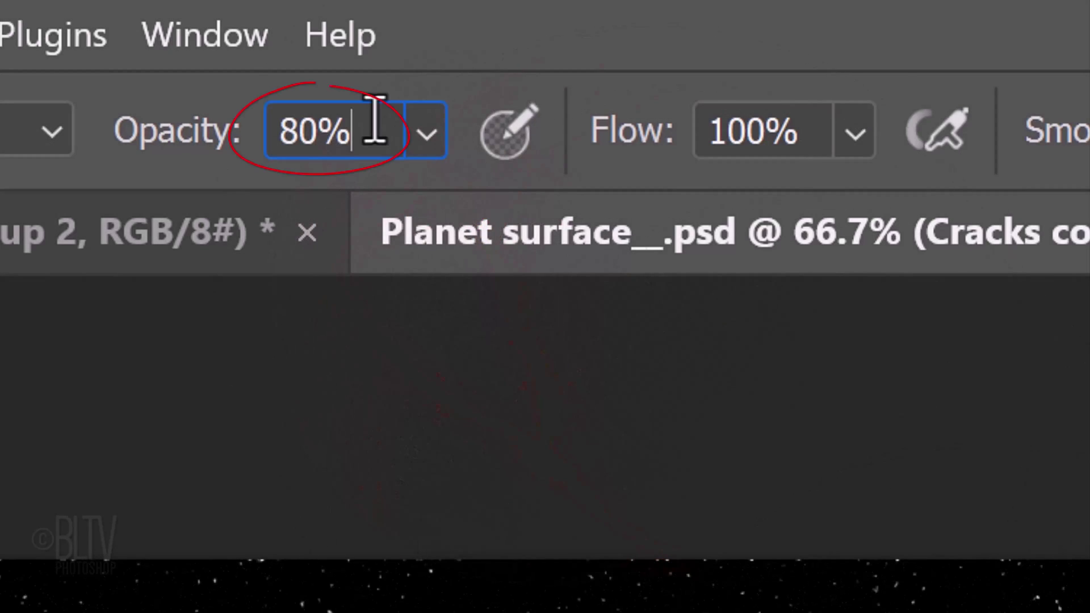
{"action": "type", "text": "100"}
{"action": "key", "text": "Return"}
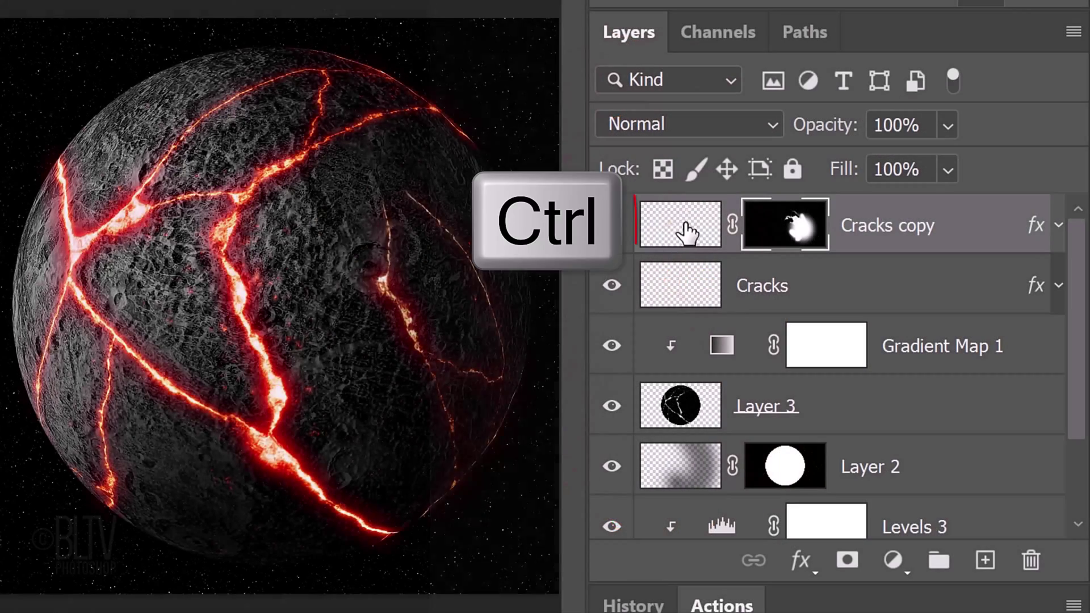
Step: Select the masked Cracks copy pixels plus the Cracks pixels, then add new Layer 4 on top
{"action": "left_click", "coordinate": [689, 222], "text": "ctrl"}
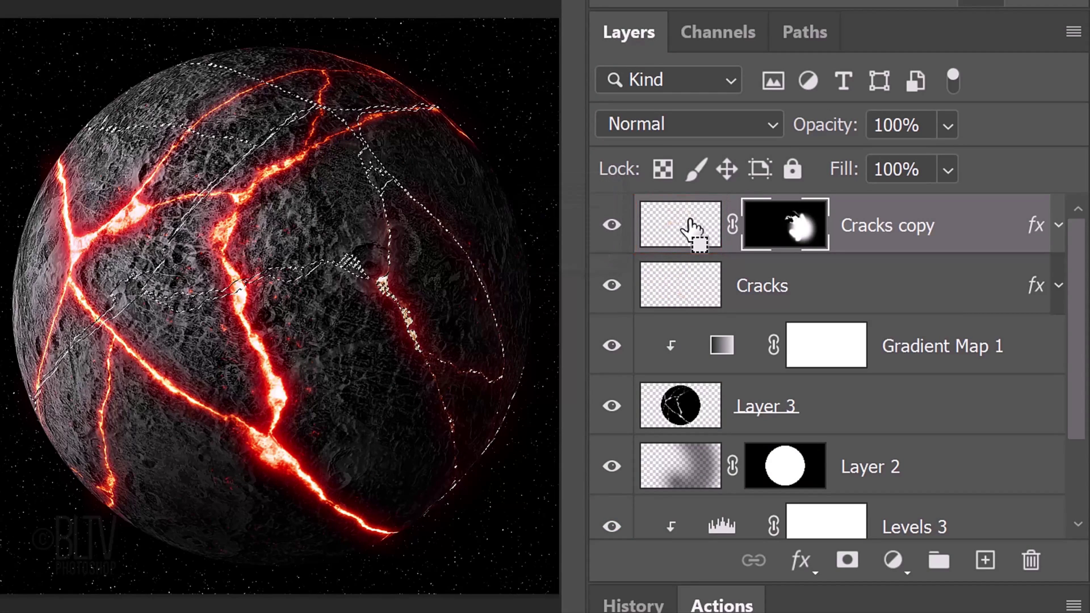
{"action": "left_click", "coordinate": [795, 233], "text": "ctrl+alt+shift"}
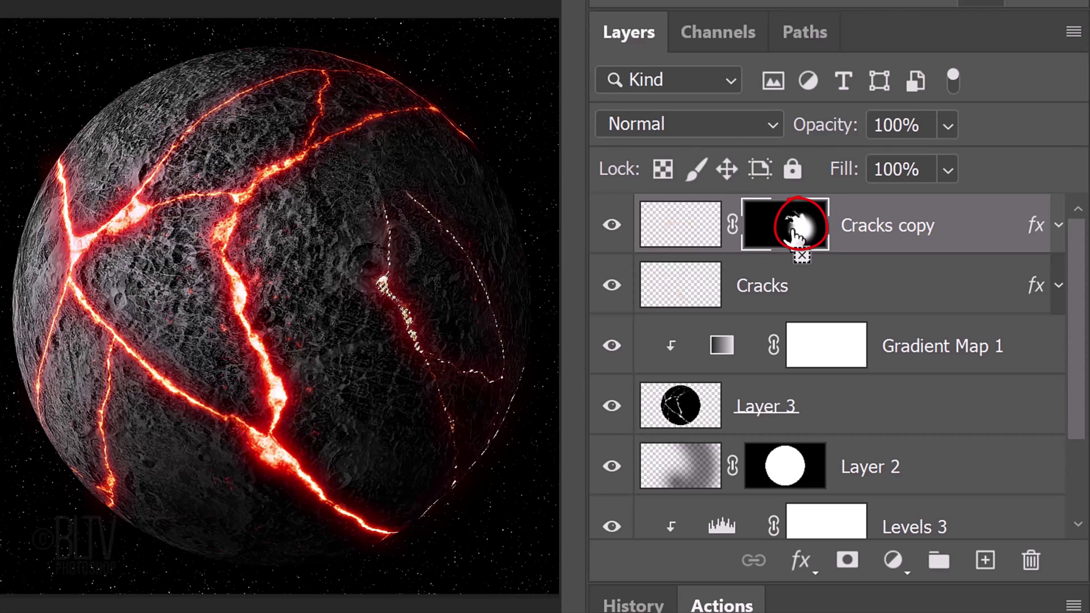
{"action": "left_click", "coordinate": [685, 291], "text": "ctrl+shift"}
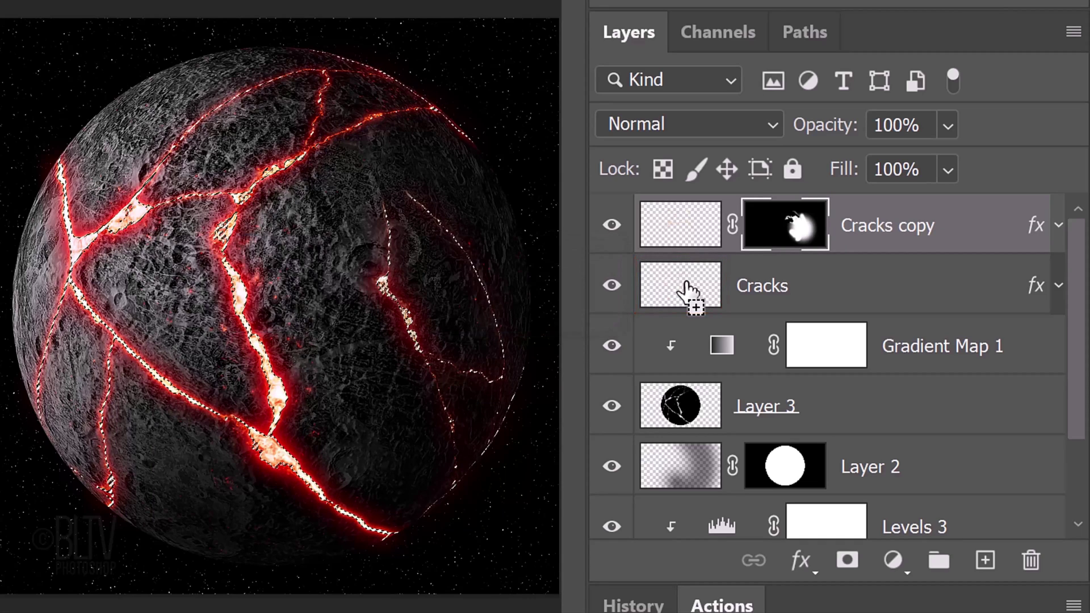
{"action": "left_click", "coordinate": [986, 562]}
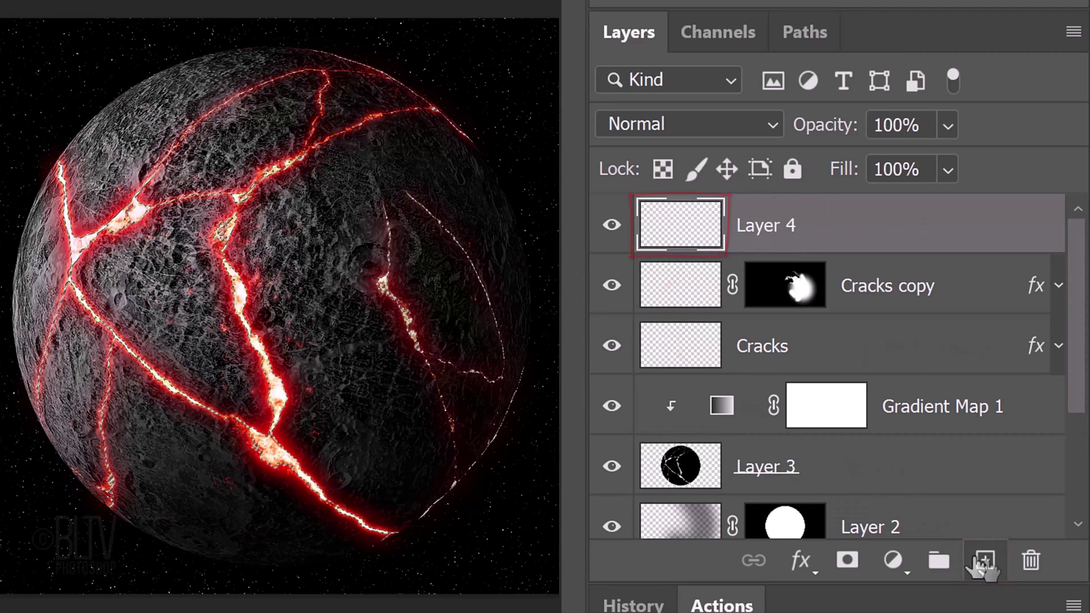
Step: Mask Layer 4 to the crack selection, fill it with orange FF8A00, and set it to Soft Light
{"action": "left_click", "coordinate": [845, 562]}
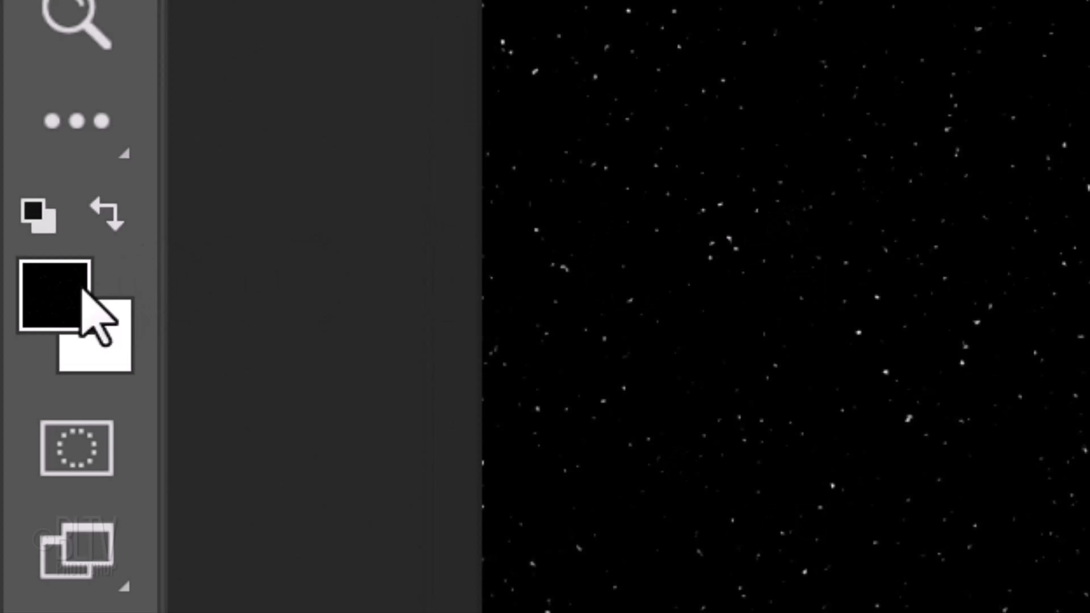
{"action": "left_click", "coordinate": [51, 278]}
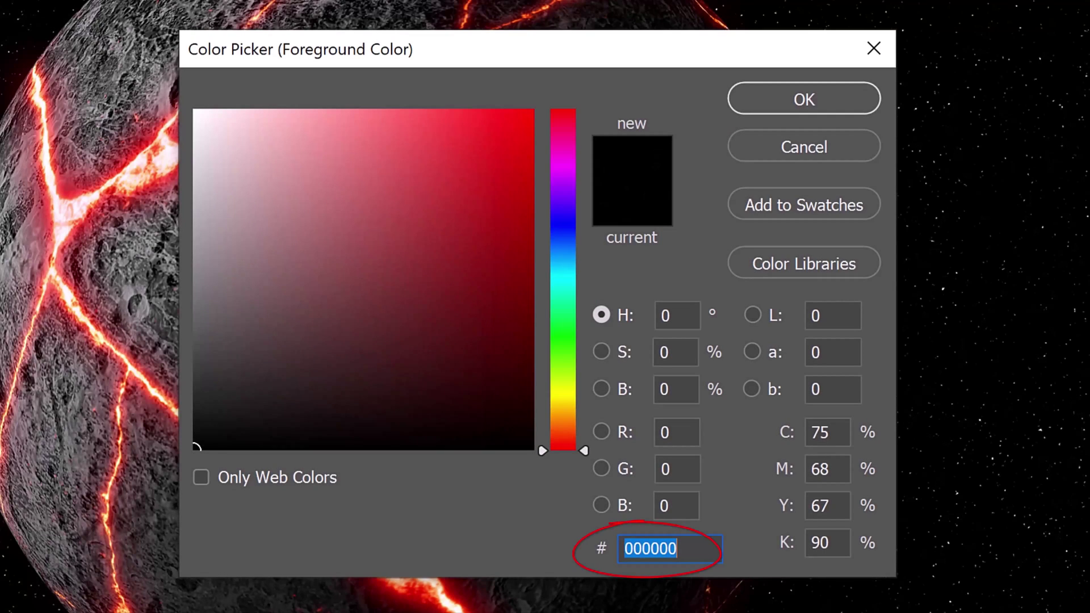
{"action": "type", "text": "FF"}
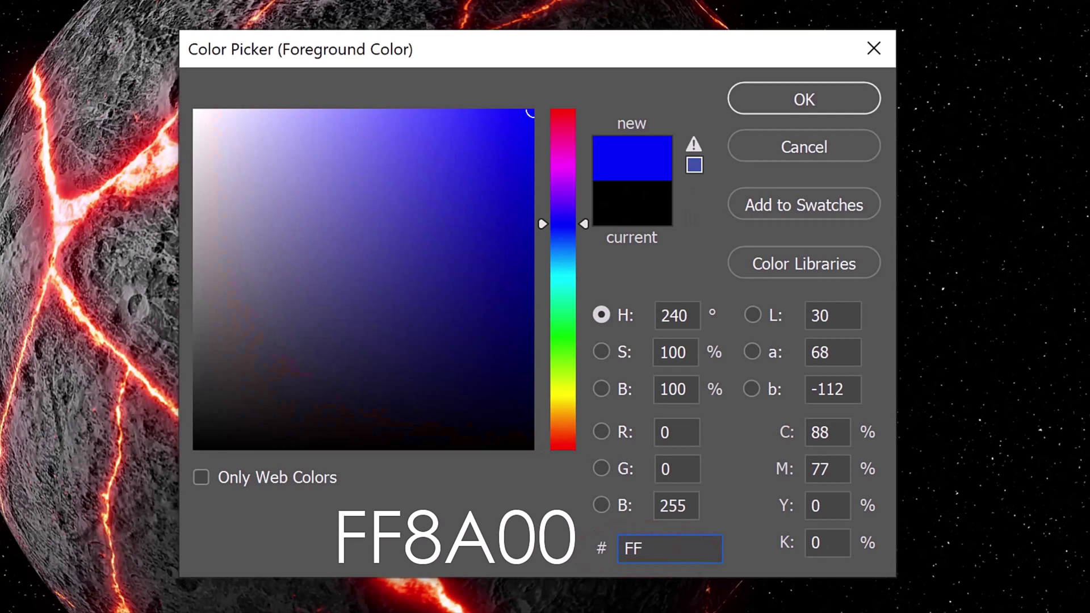
{"action": "type", "text": "8A0"}
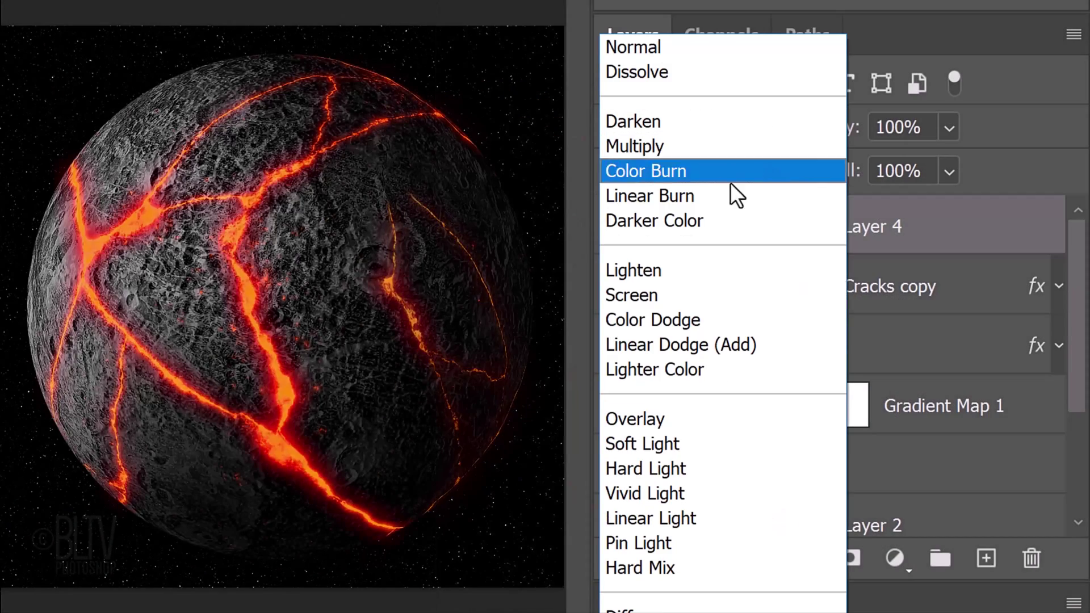
{"action": "left_click", "coordinate": [638, 443]}
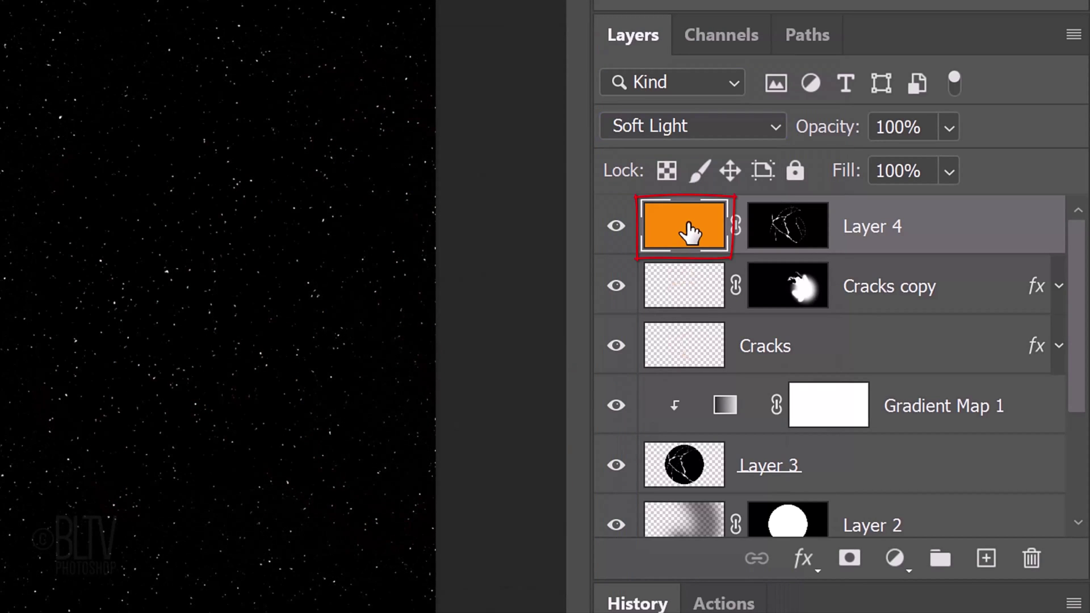
{"action": "double_click", "coordinate": [689, 230]}
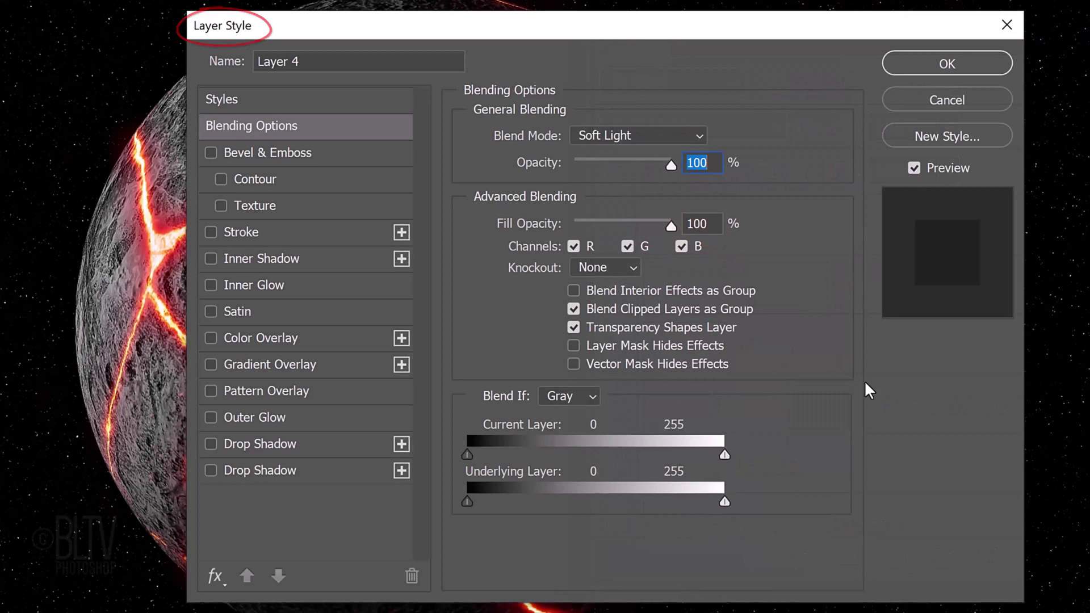
Step: Enable a Layer 4 Outer Glow in FF8A00: Normal blend, 30% opacity, Softer technique, 250 px size
{"action": "left_click", "coordinate": [259, 418]}
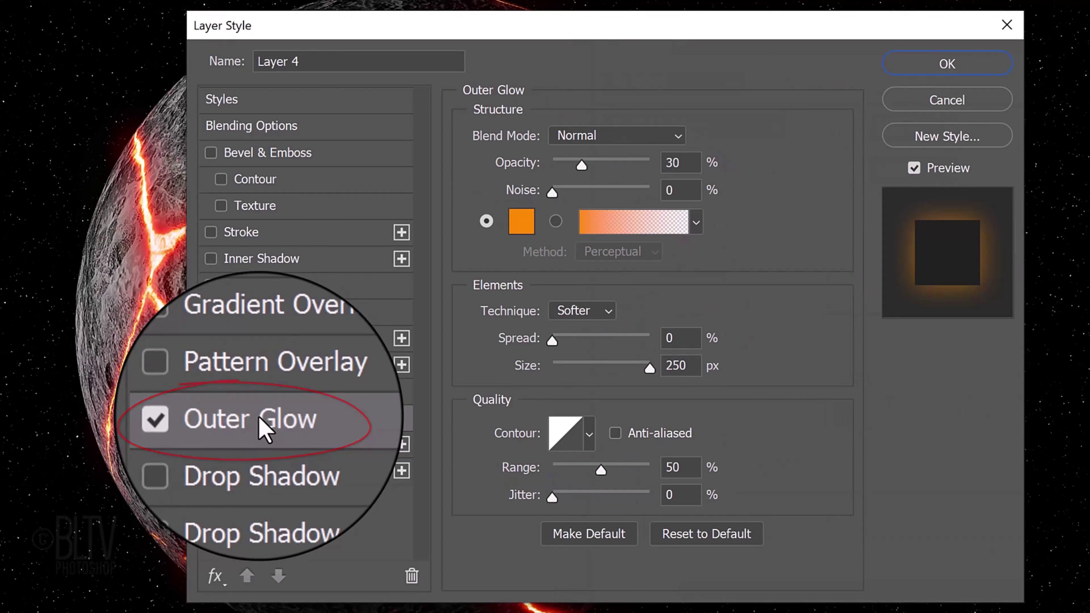
{"action": "left_click", "coordinate": [519, 225]}
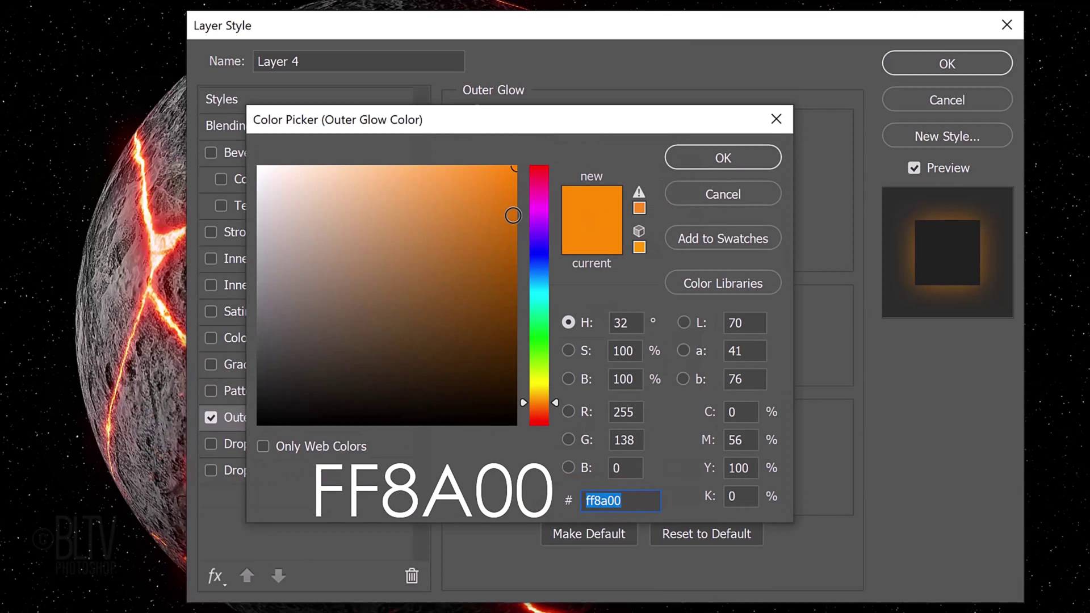
{"action": "left_click", "coordinate": [705, 155]}
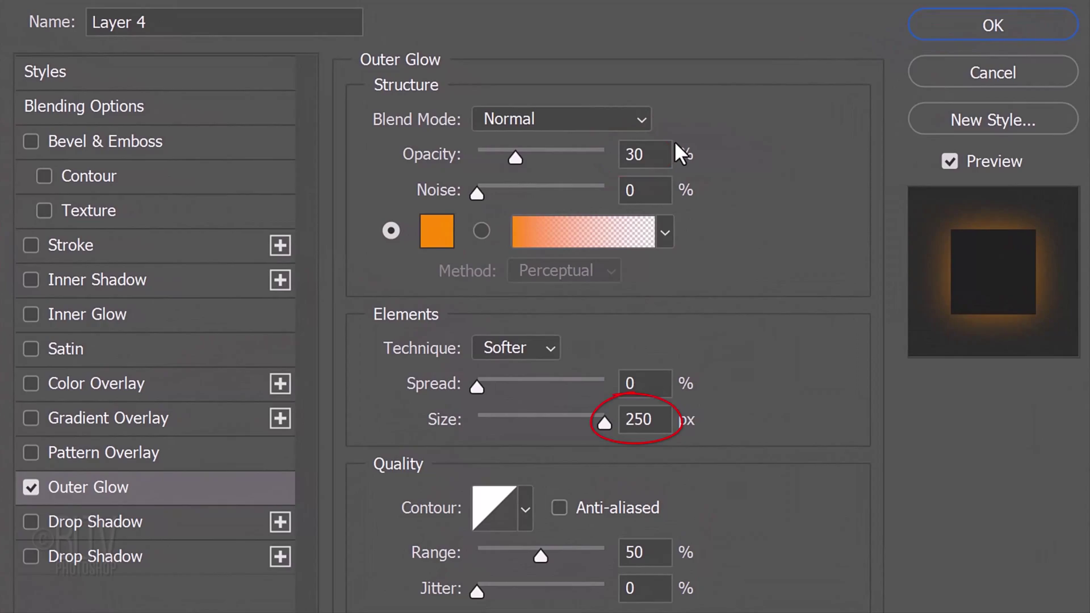
{"action": "left_click", "coordinate": [992, 24]}
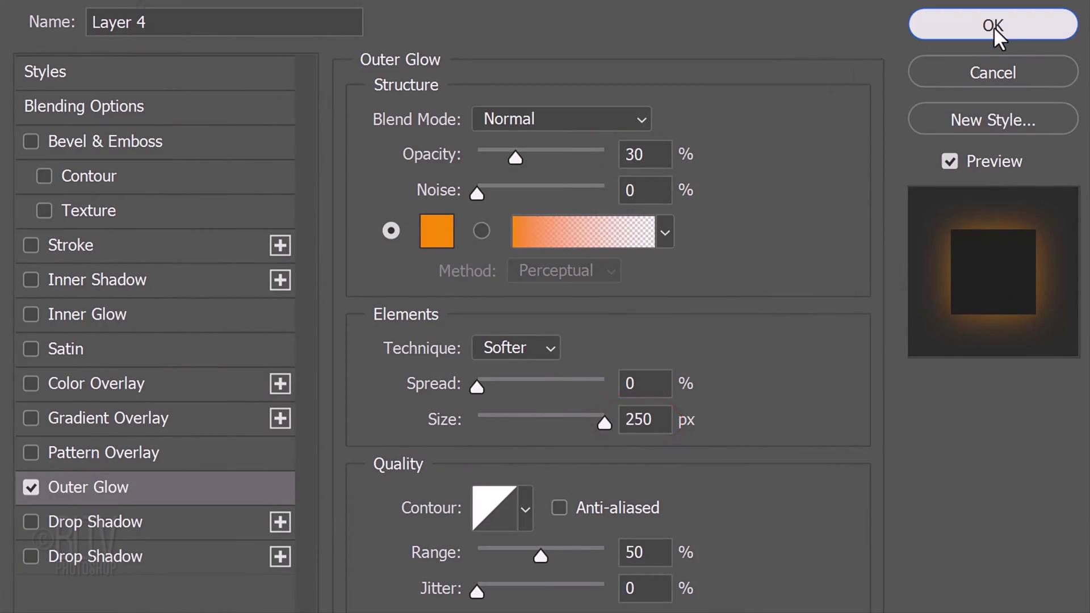